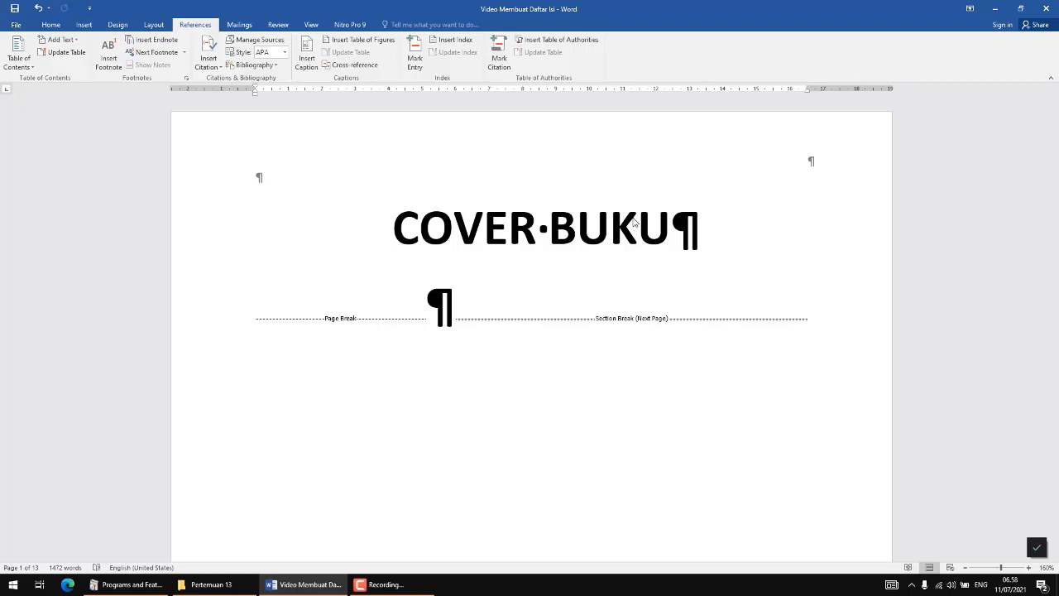
Review the front matter from the cover page through the two Halaman Pengesahan pages to Surat Pernyataan
left_click(538, 236)
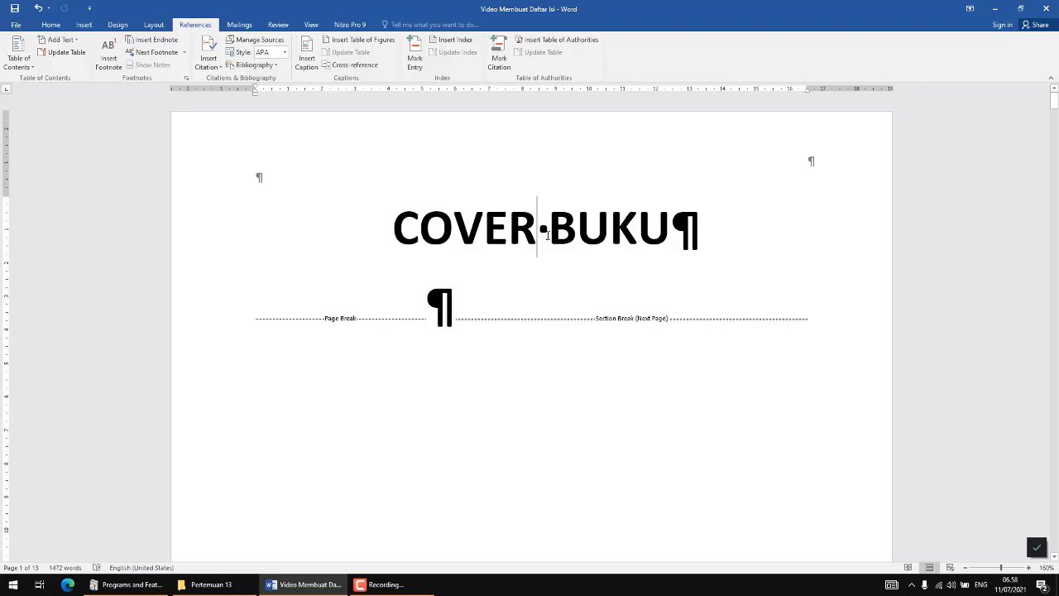
scroll(547, 235, "down", 3)
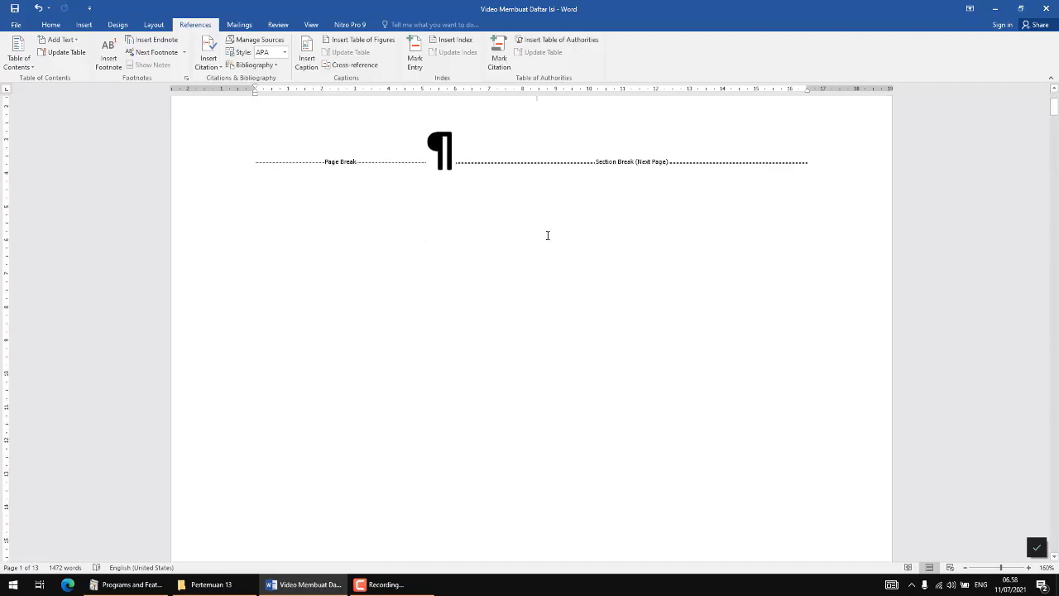
scroll(547, 235, "up", 3)
scroll(548, 235, "down", 9)
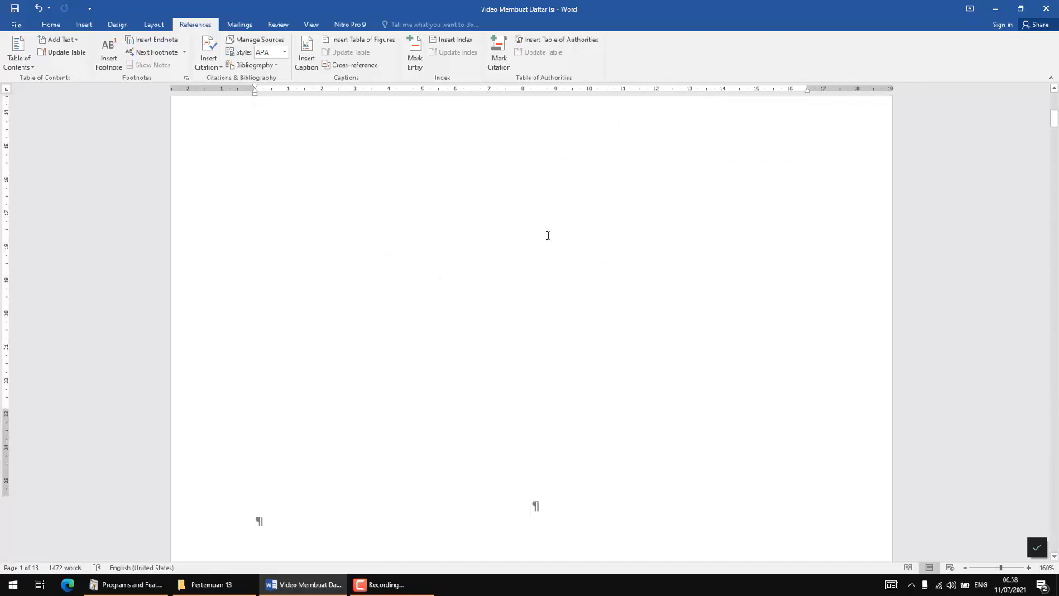
scroll(547, 235, "down", 6)
scroll(547, 237, "up", 2)
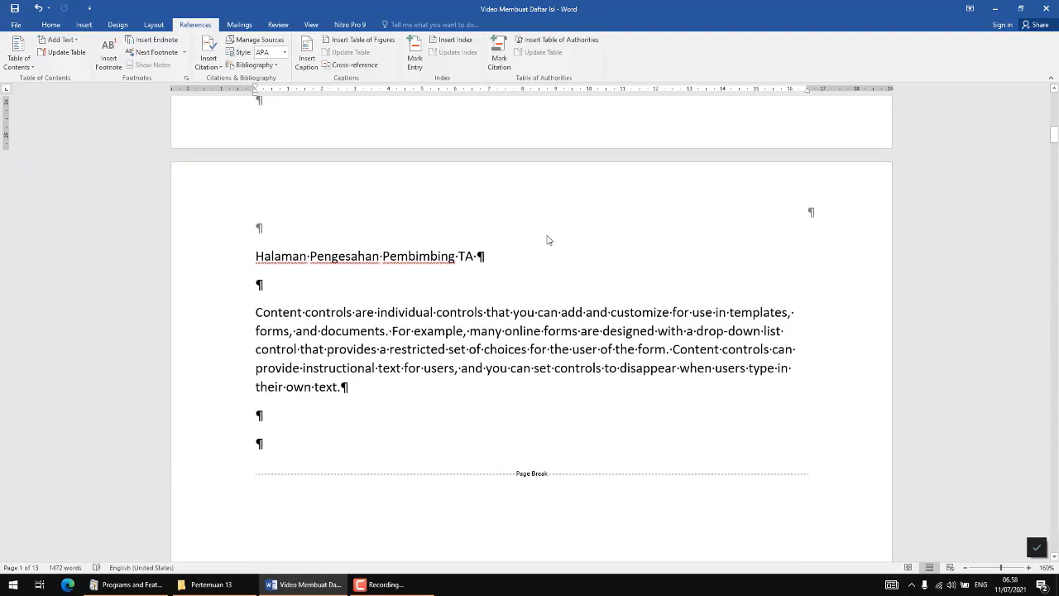
scroll(547, 240, "down", 10)
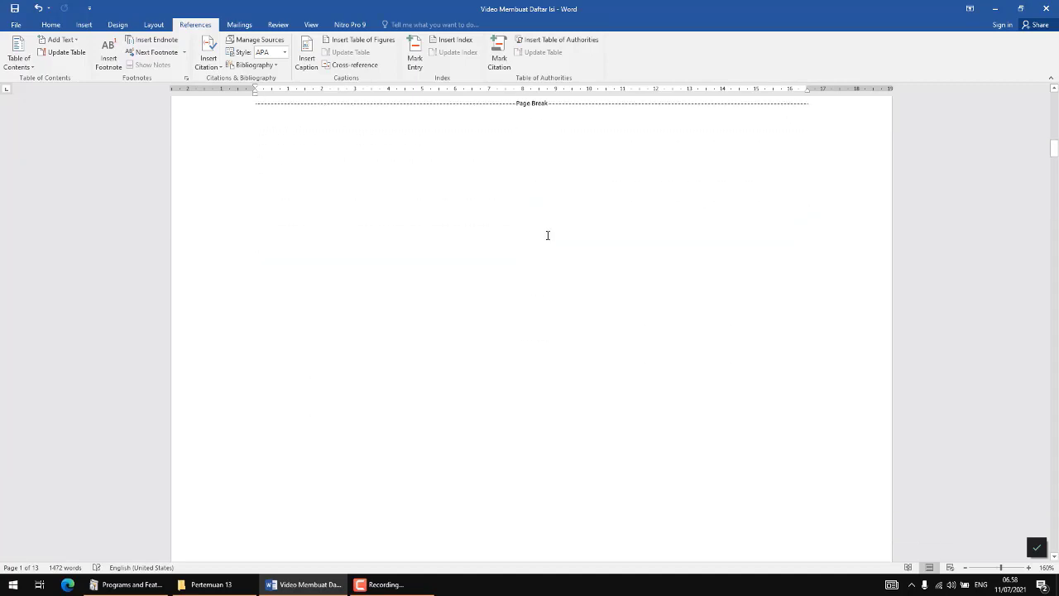
scroll(547, 235, "down", 8)
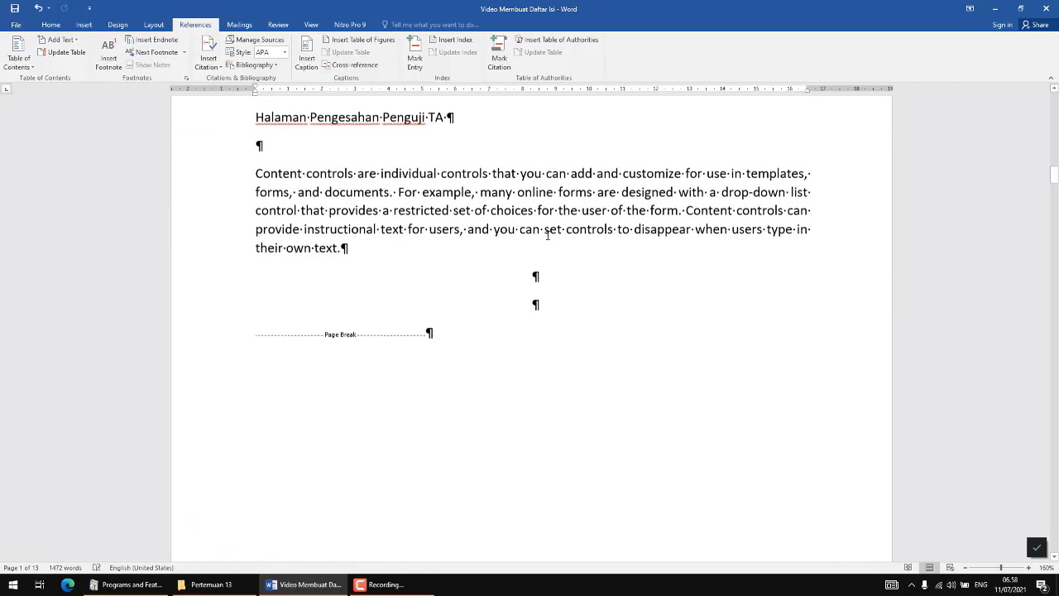
scroll(547, 235, "down", 15)
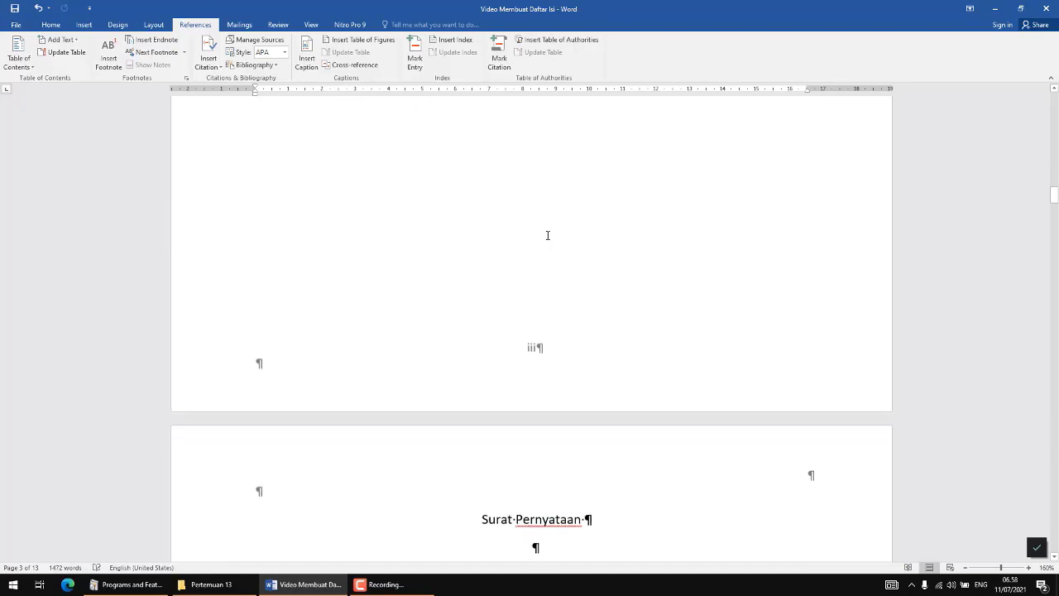
scroll(548, 240, "down", 1)
scroll(547, 240, "down", 2)
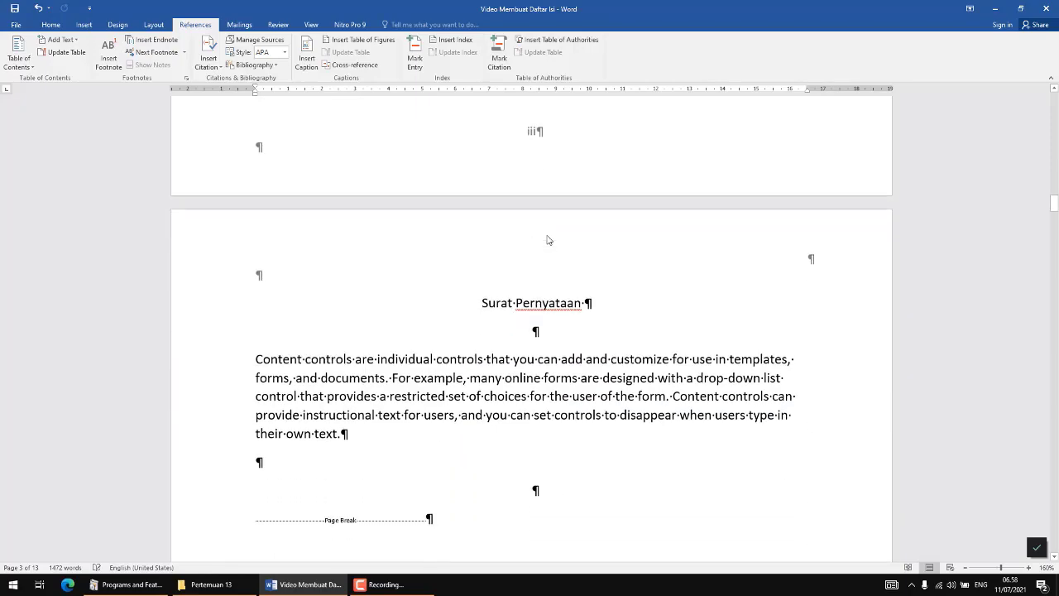
scroll(547, 240, "up", 1, "ctrl")
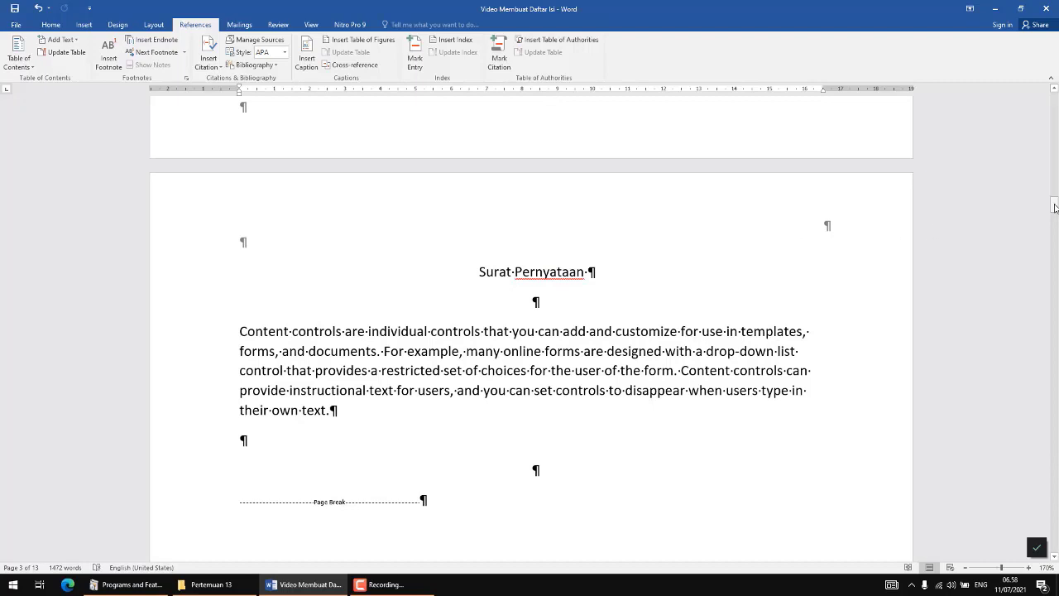
Examine the Daftar ISI page and the headings and subheadings of the chapters, including BAB II and Kerangka Pemikiran
left_click_drag(1054, 206, 1053, 243)
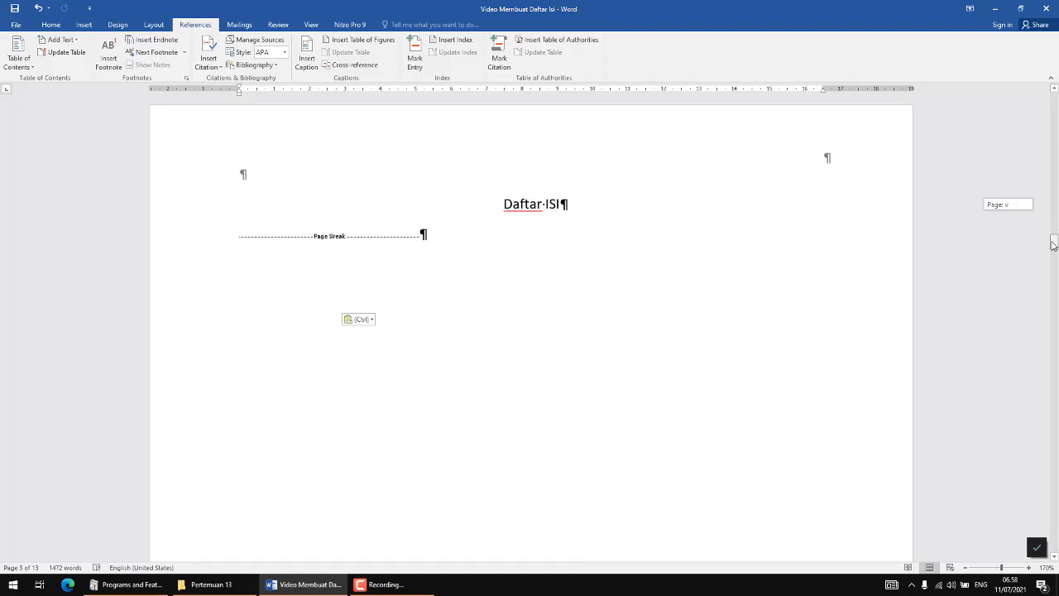
left_click_drag(1054, 243, 1056, 453)
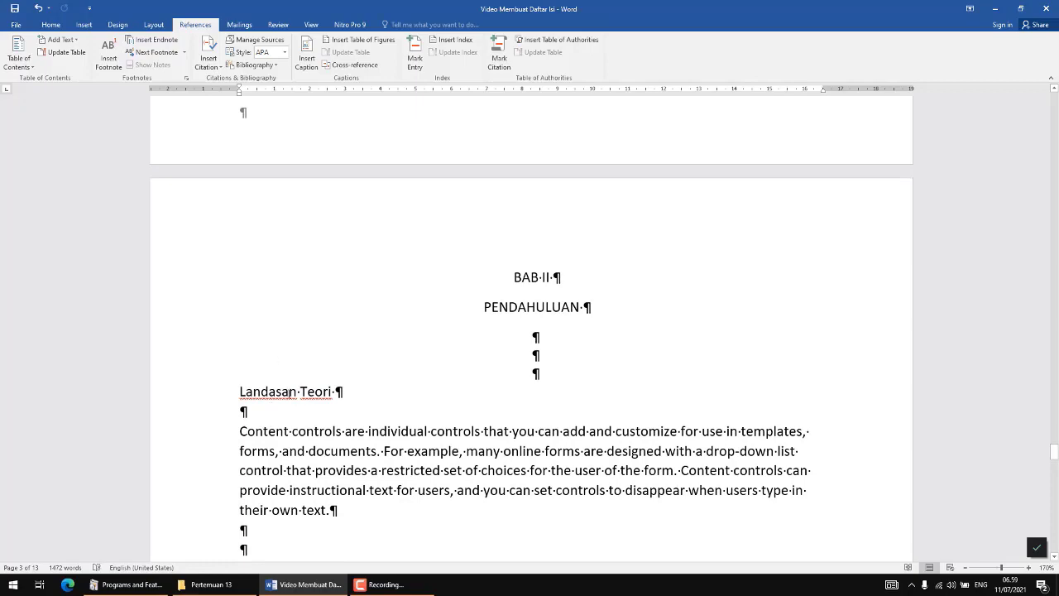
left_click_drag(1055, 454, 1056, 502)
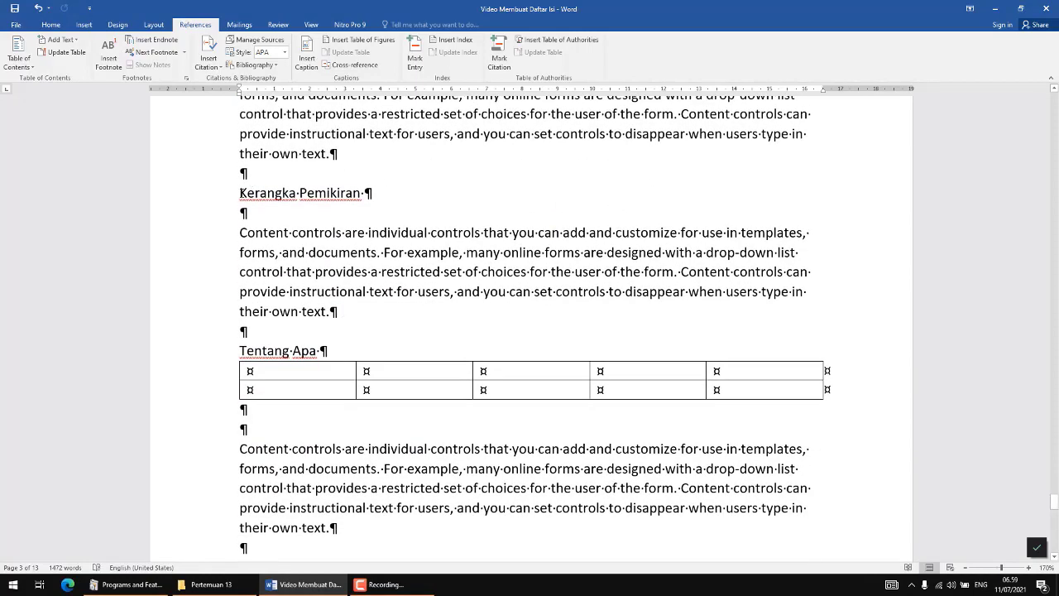
left_click(359, 193)
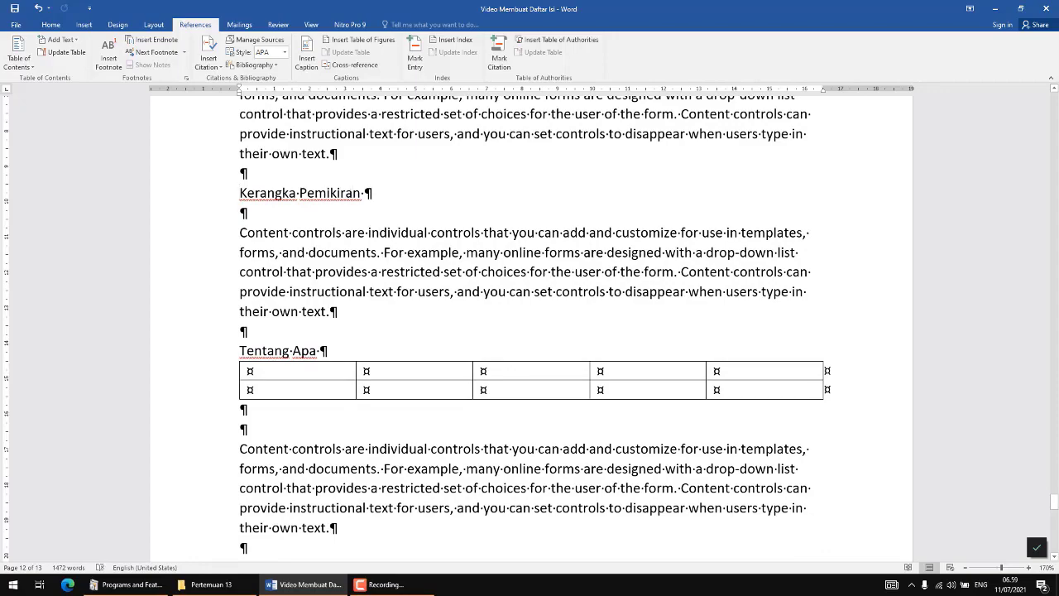
left_click_drag(1054, 501, 1056, 139)
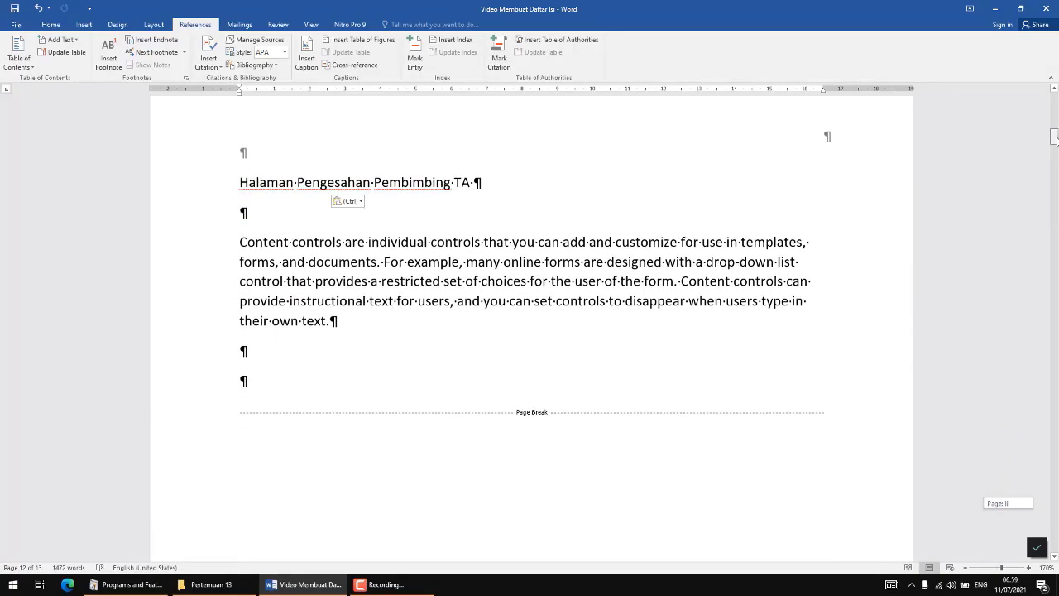
Start a new style based on the Surat Pernyataan heading and name it Judul Bab
left_click(52, 25)
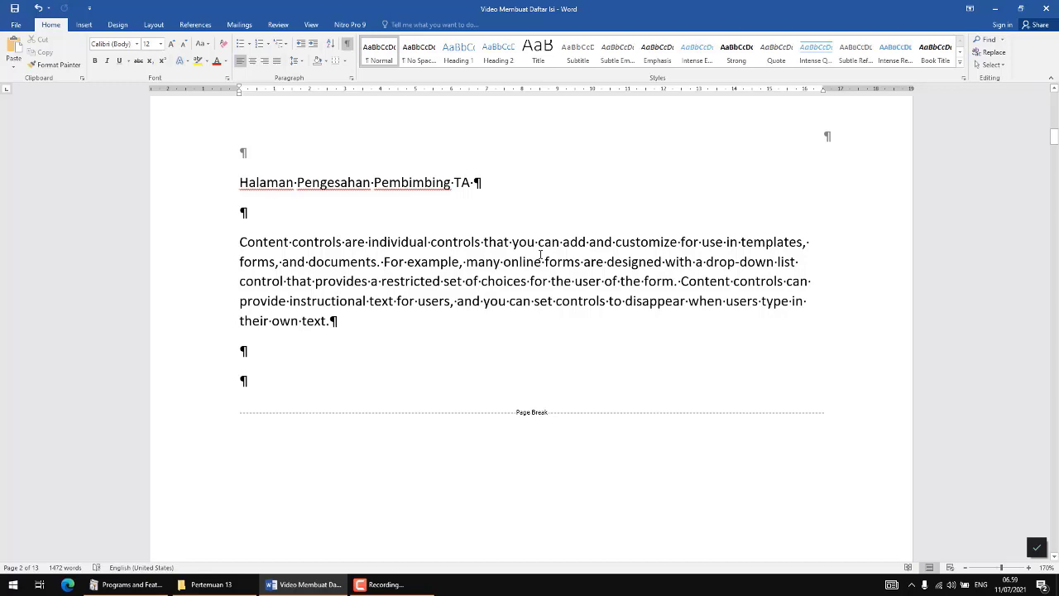
left_click_drag(1054, 137, 1053, 205)
left_click(478, 208)
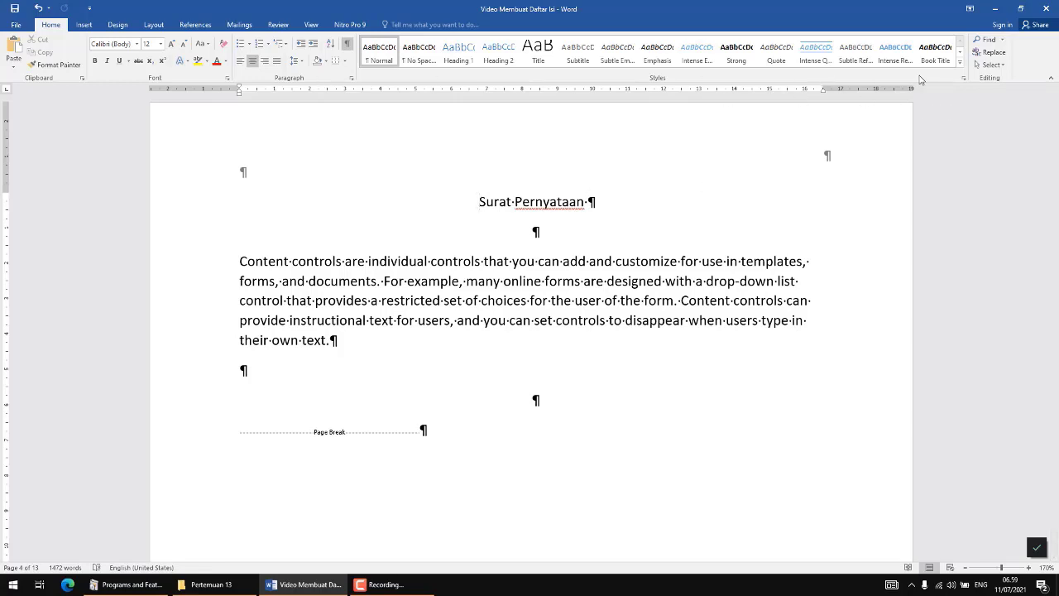
left_click(961, 63)
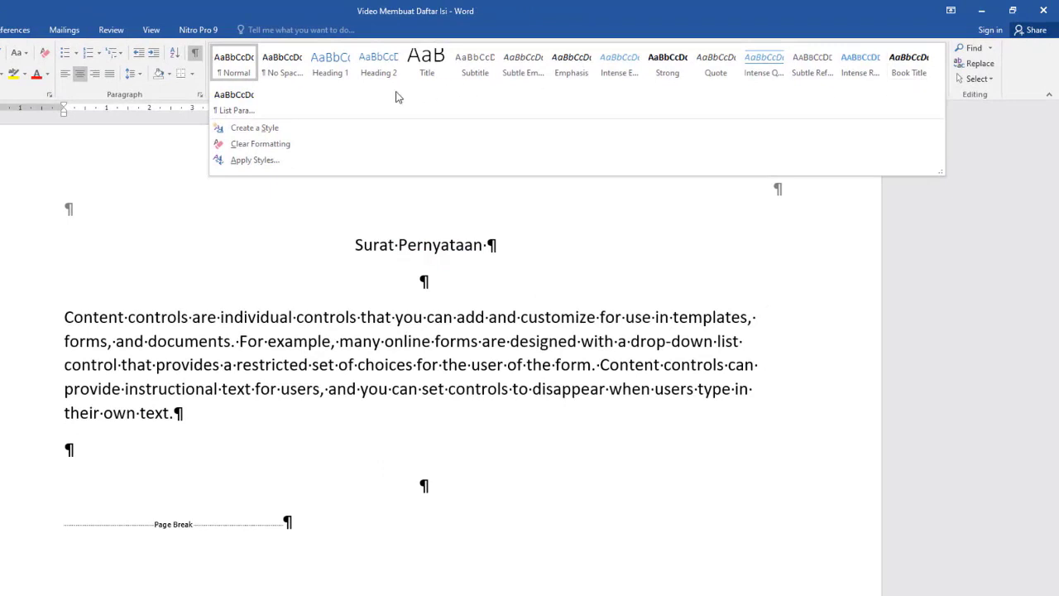
left_click(255, 130)
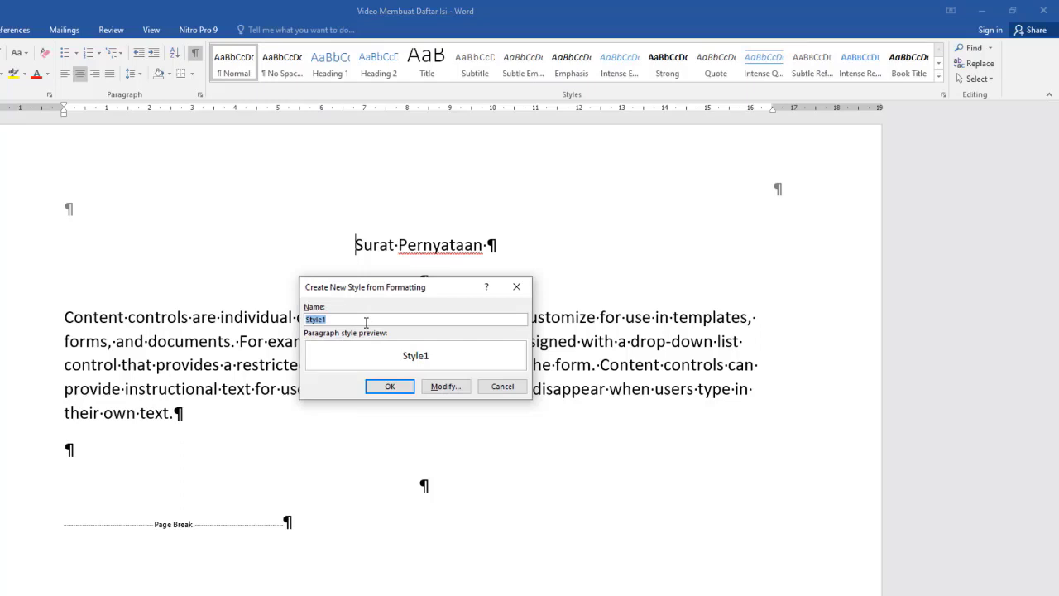
type("Judul Bab")
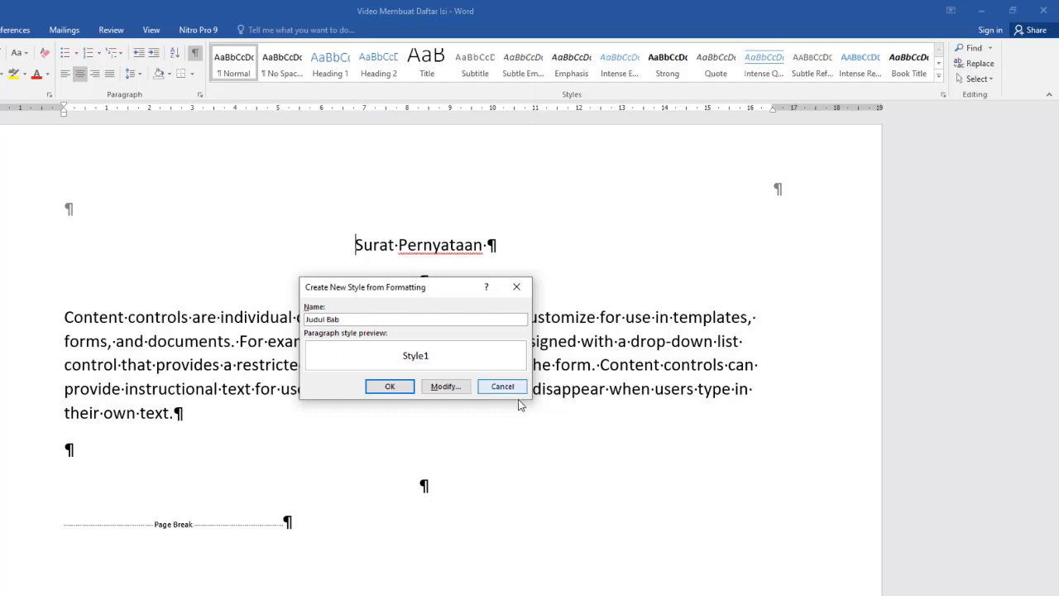
Set the Judul Bab style's font to Times New Roman, 16 pt, bold
left_click(445, 387)
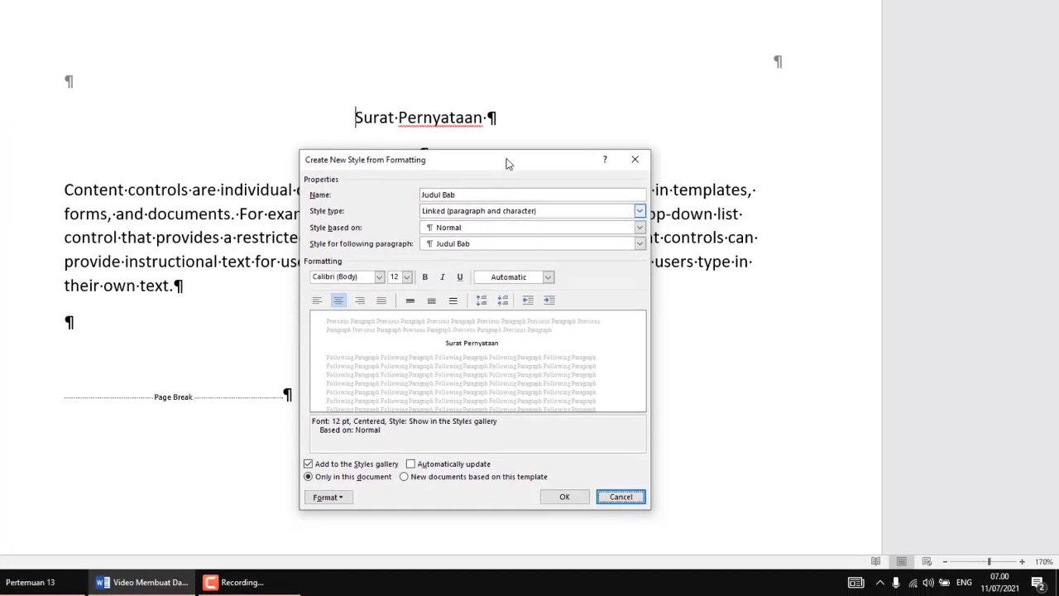
left_click_drag(506, 151, 532, 0)
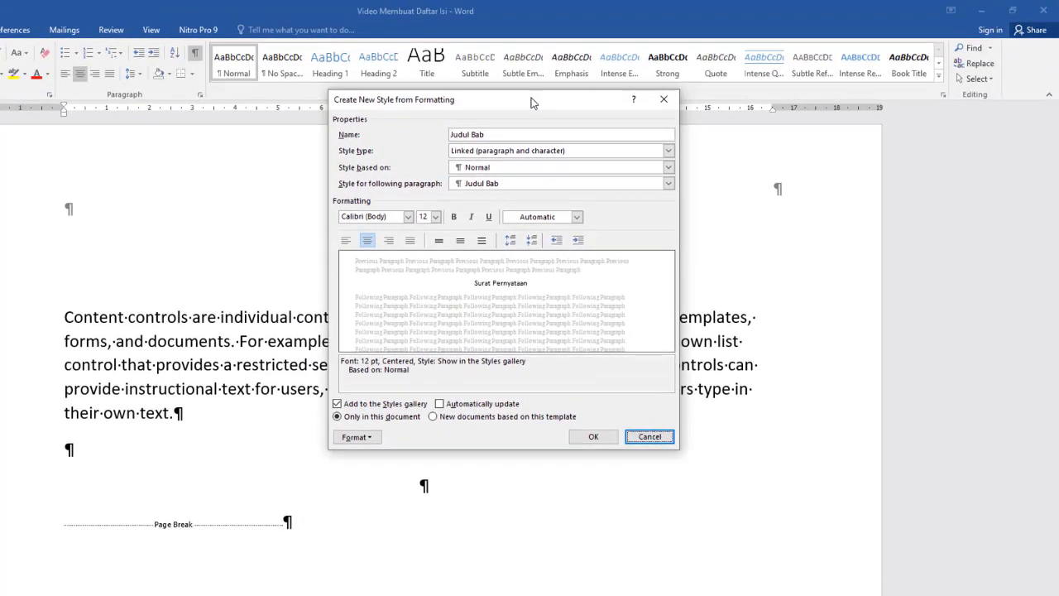
left_click(407, 219)
left_click(409, 217)
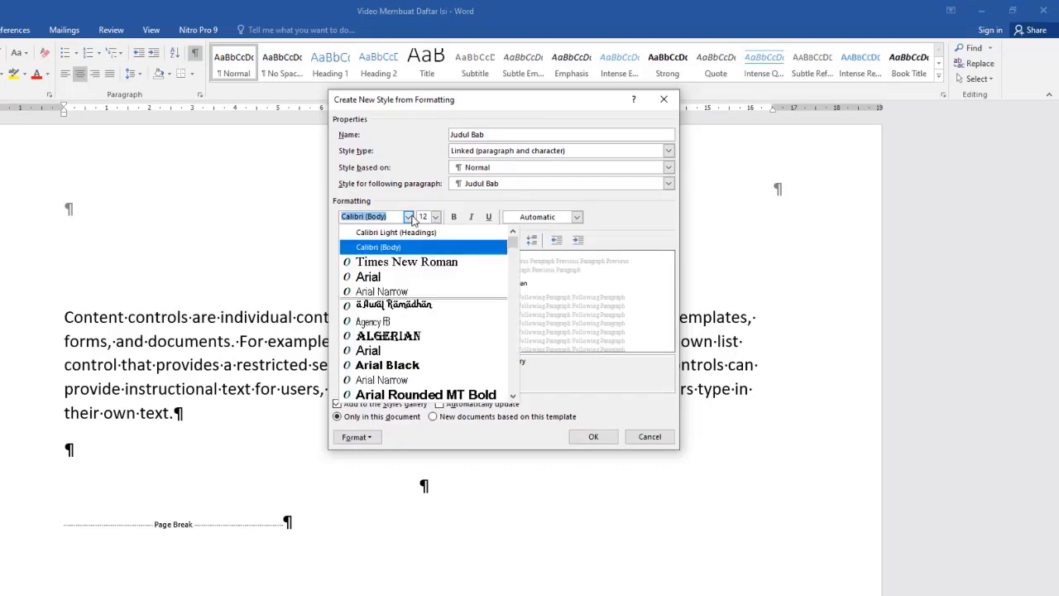
left_click(420, 265)
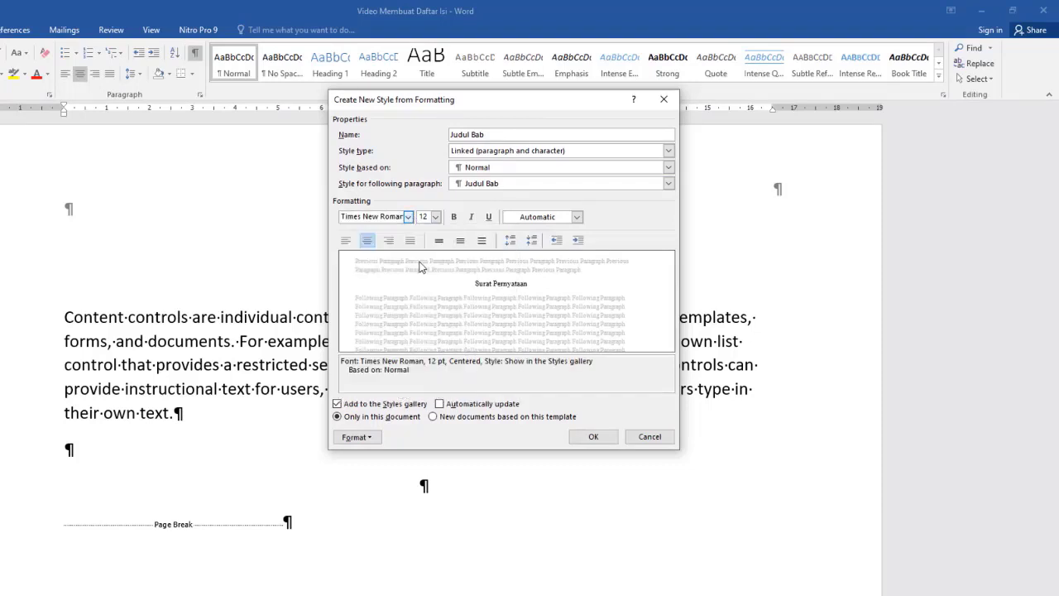
left_click(435, 218)
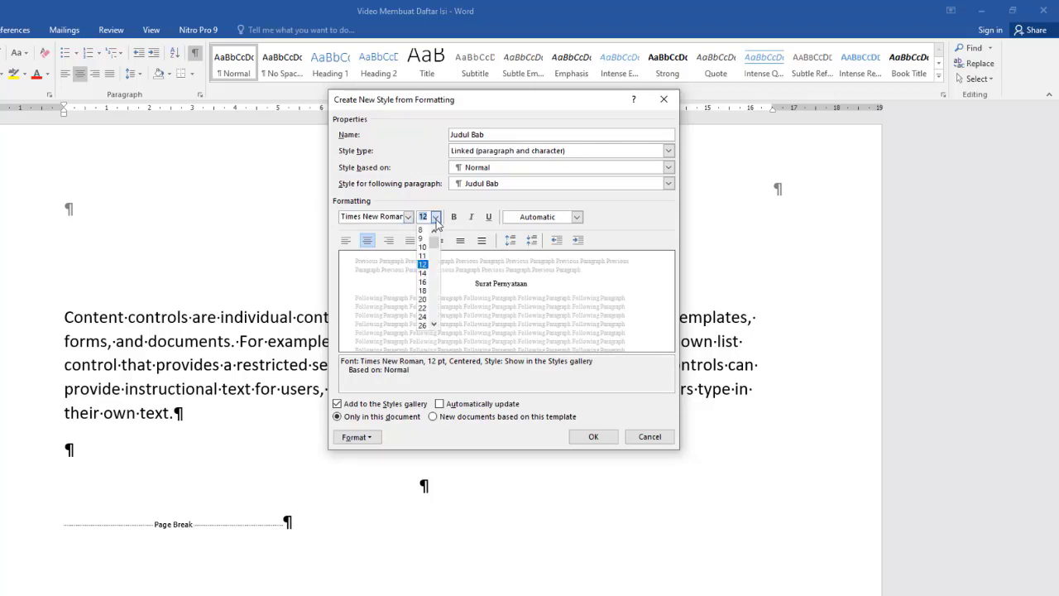
left_click(424, 283)
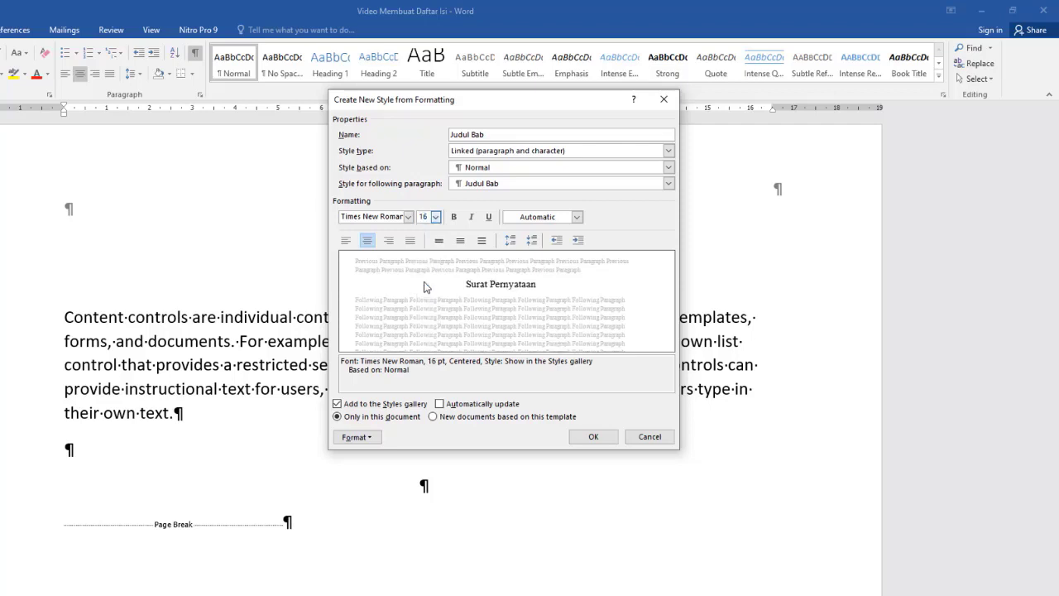
left_click(453, 218)
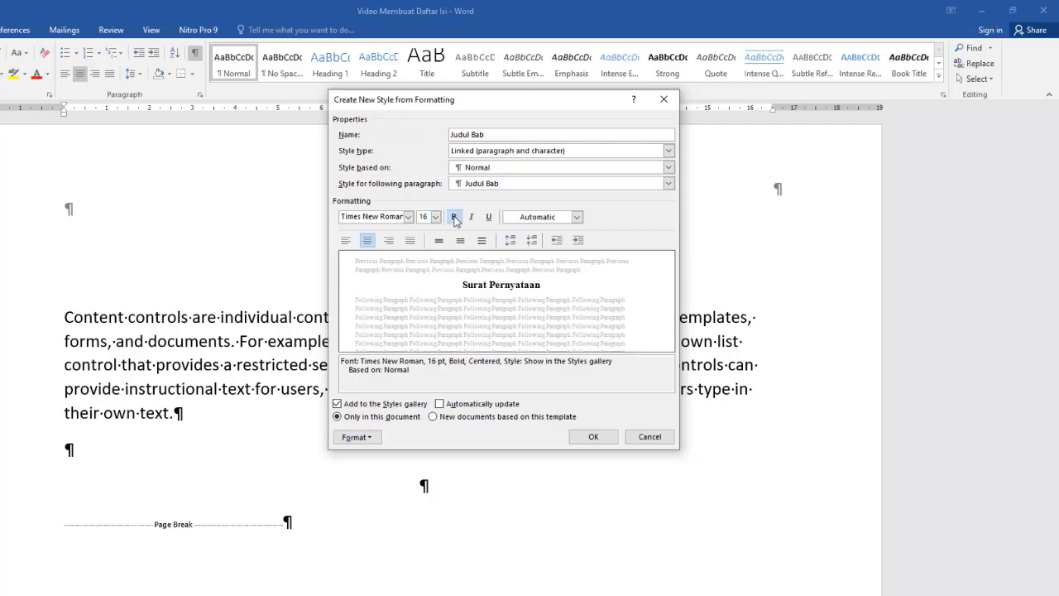
Set the Judul Bab style's font colour to Automatic and save the new style
left_click(369, 437)
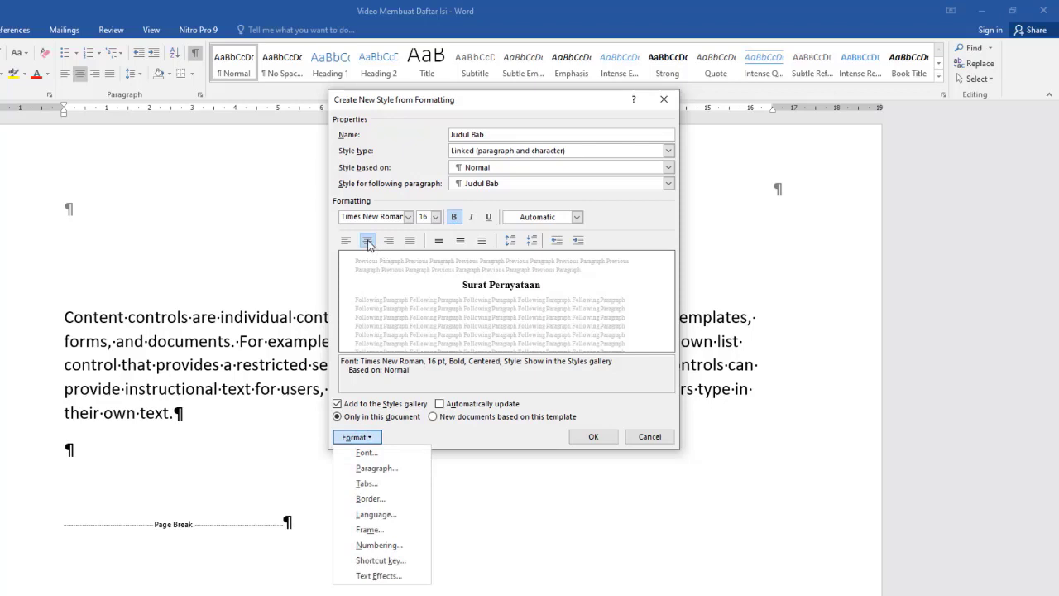
left_click(552, 297)
left_click(575, 218)
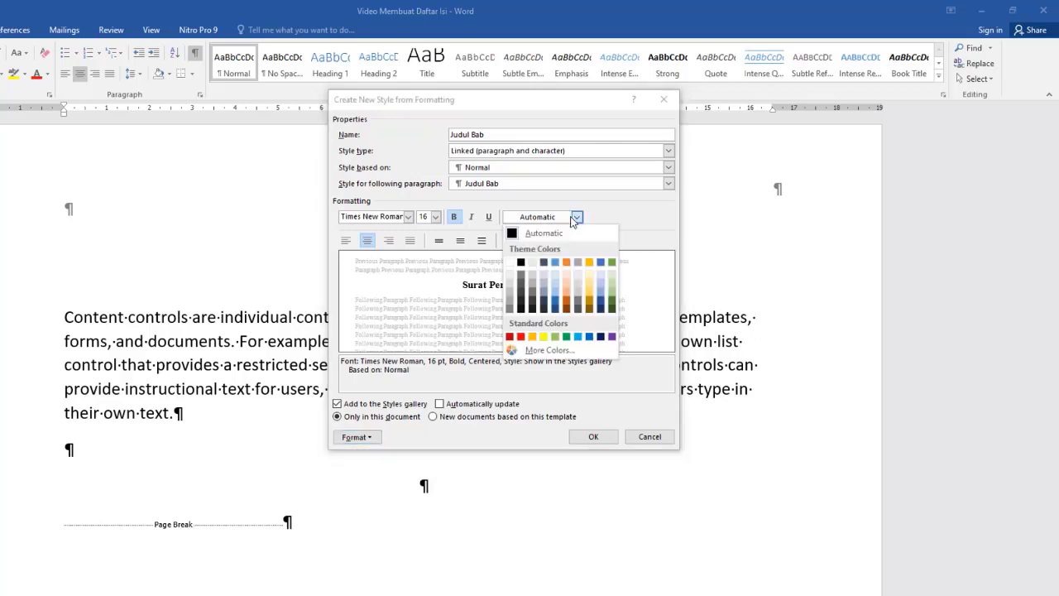
left_click(544, 236)
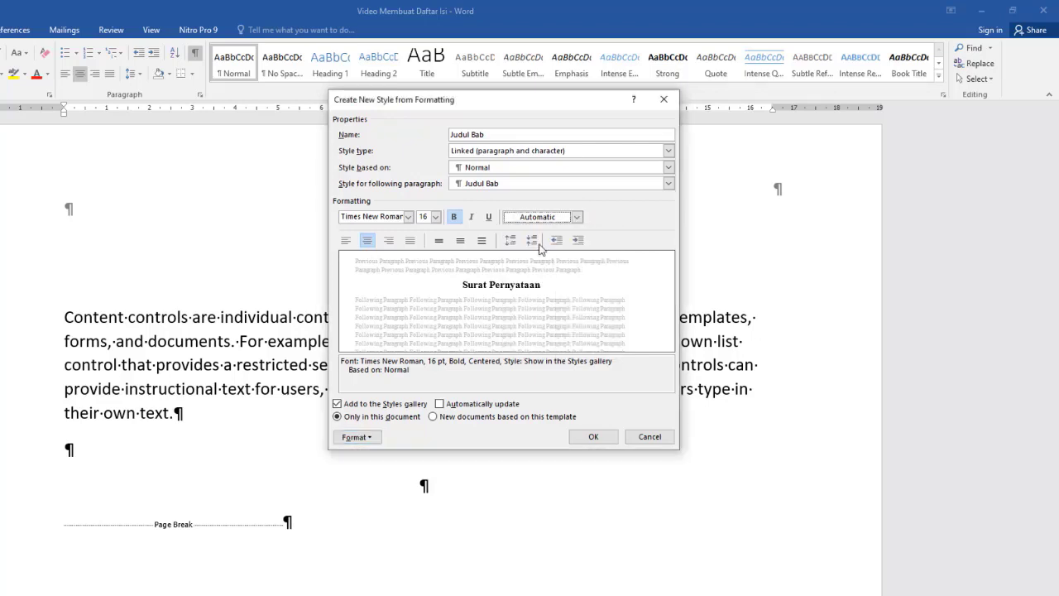
left_click(593, 437)
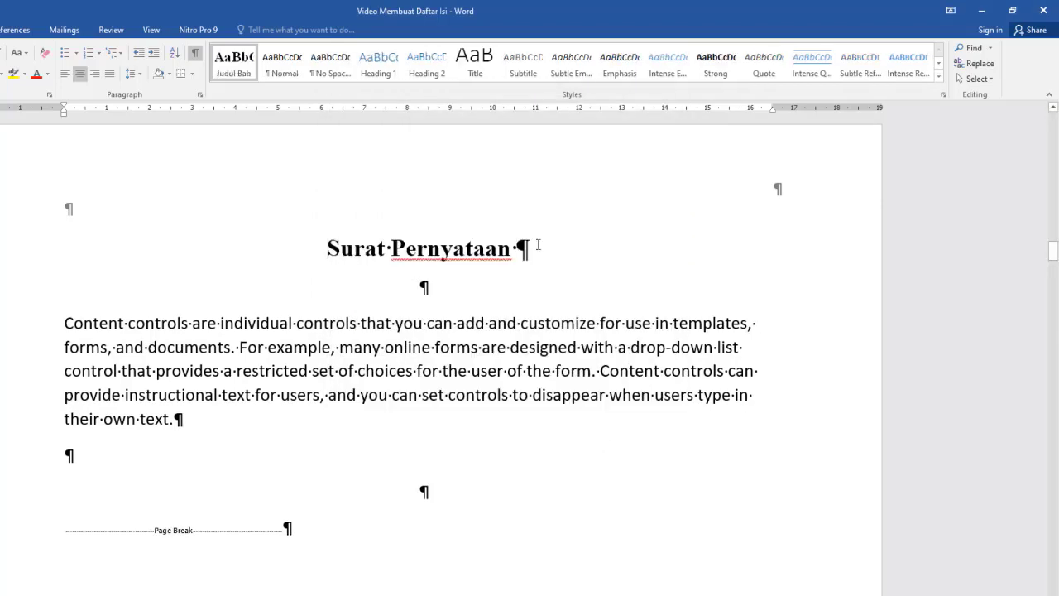
Apply the Judul Bab style to the Daftar ISI heading
scroll(538, 245, "down", 10)
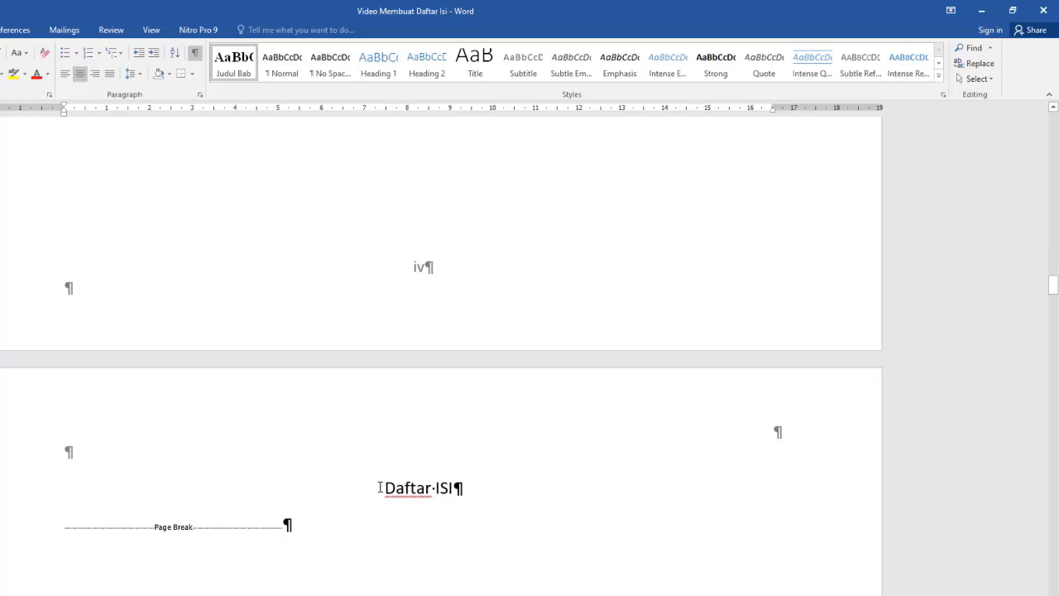
left_click(385, 488)
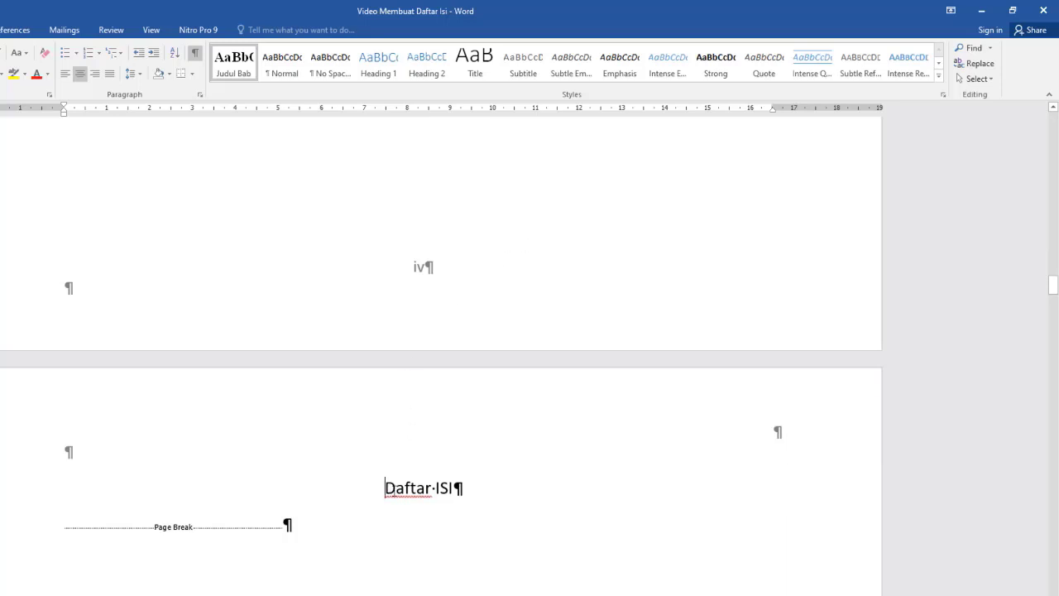
triple_click(455, 489)
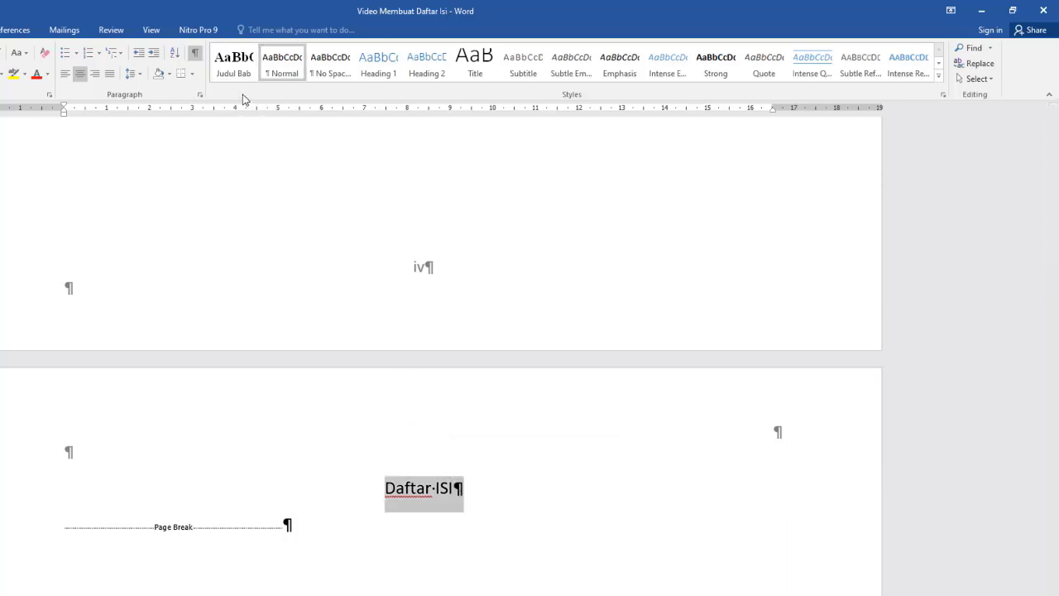
left_click(230, 66)
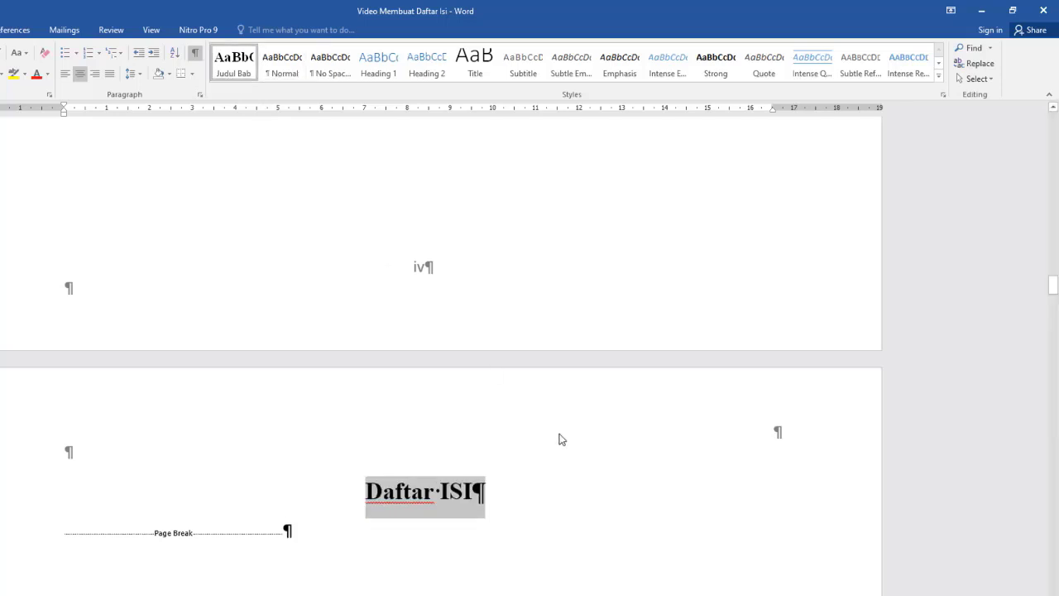
Apply the Judul Bab style to the Daftar Tabel heading
scroll(560, 437, "down", 15)
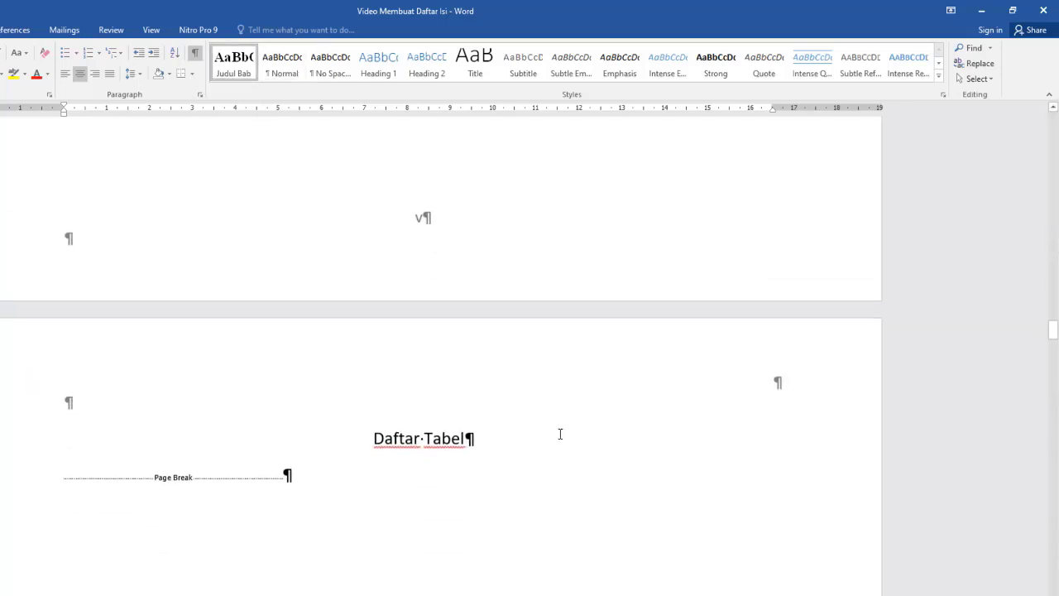
left_click(373, 438)
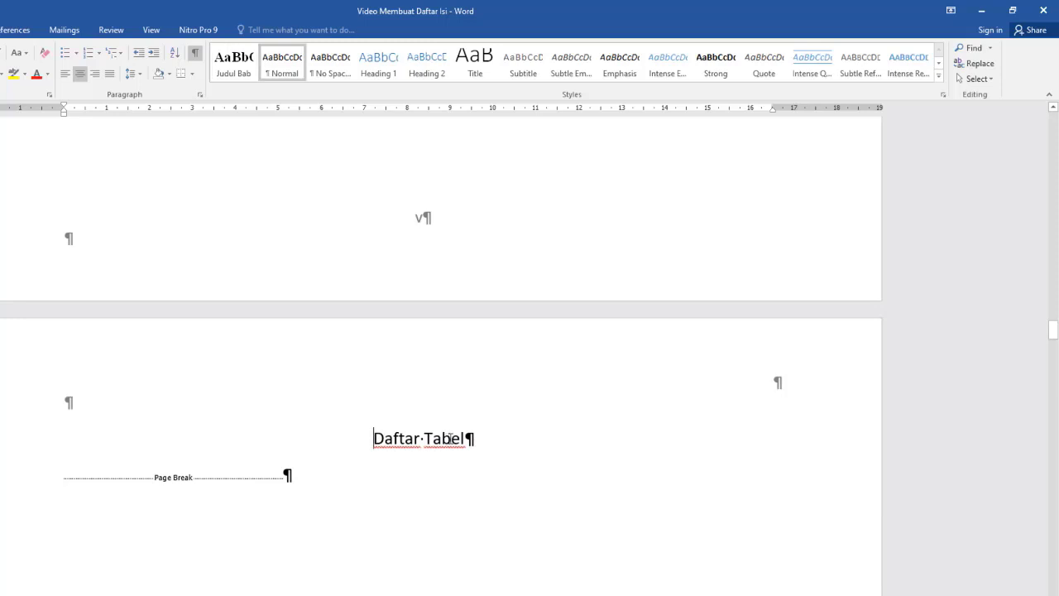
triple_click(467, 440)
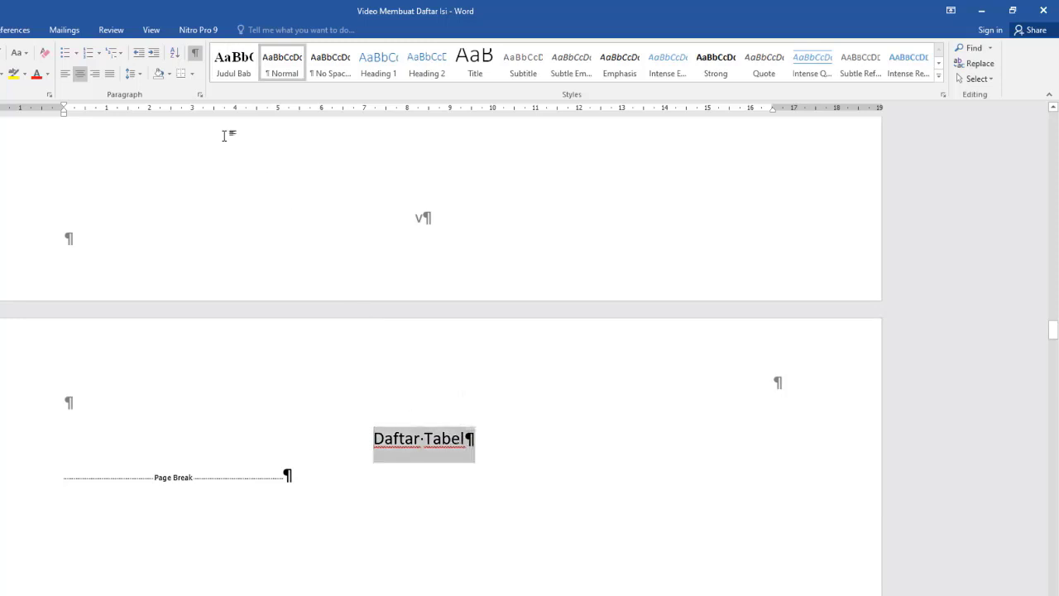
left_click(234, 62)
Apply the Judul Bab style to the Daftar Gambar heading
scroll(603, 354, "down", 15)
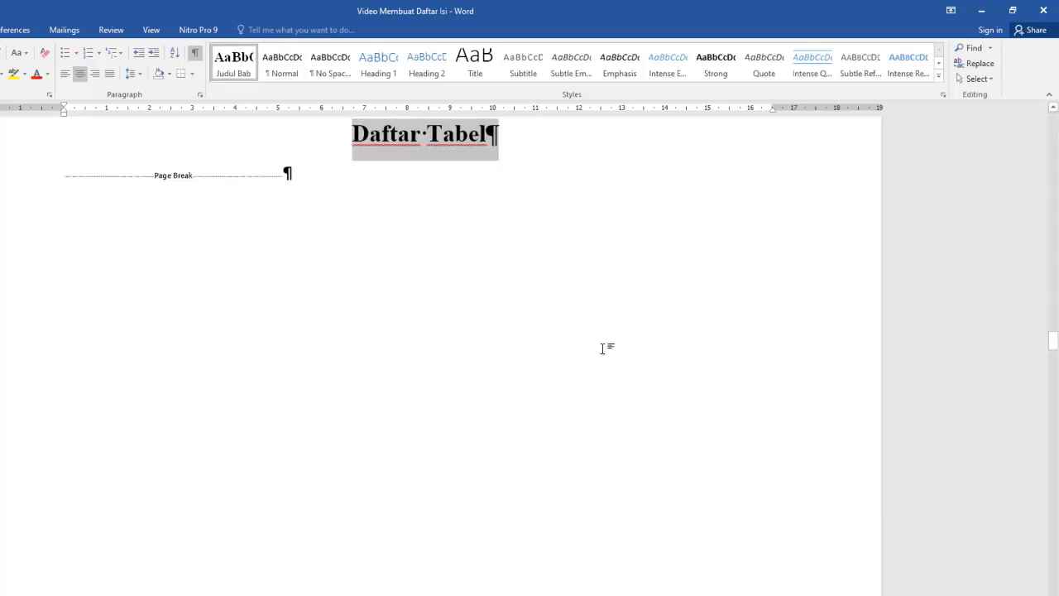
scroll(604, 355, "down", 2)
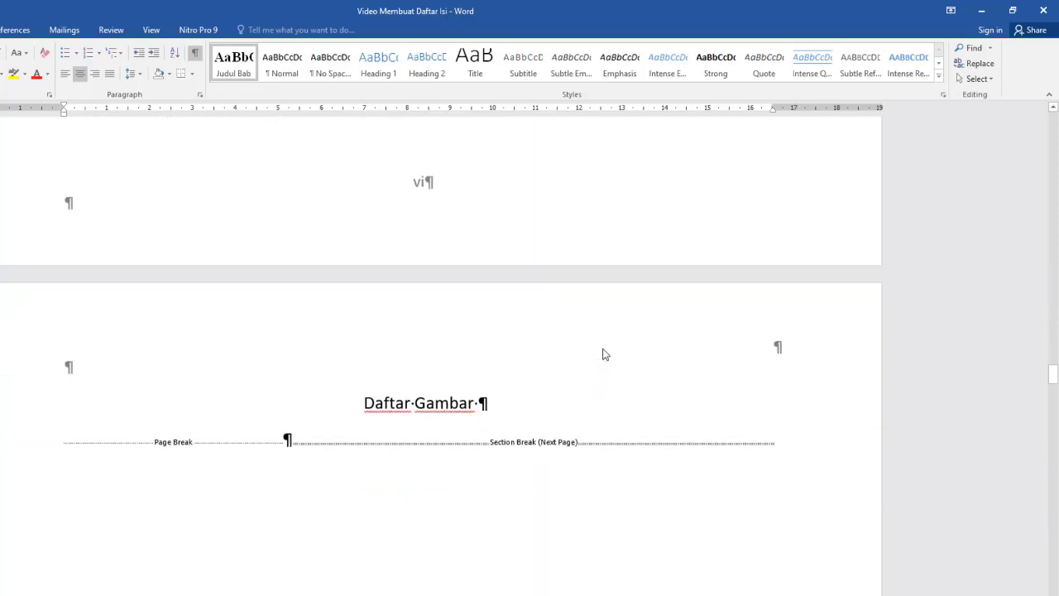
left_click(357, 399)
triple_click(479, 399)
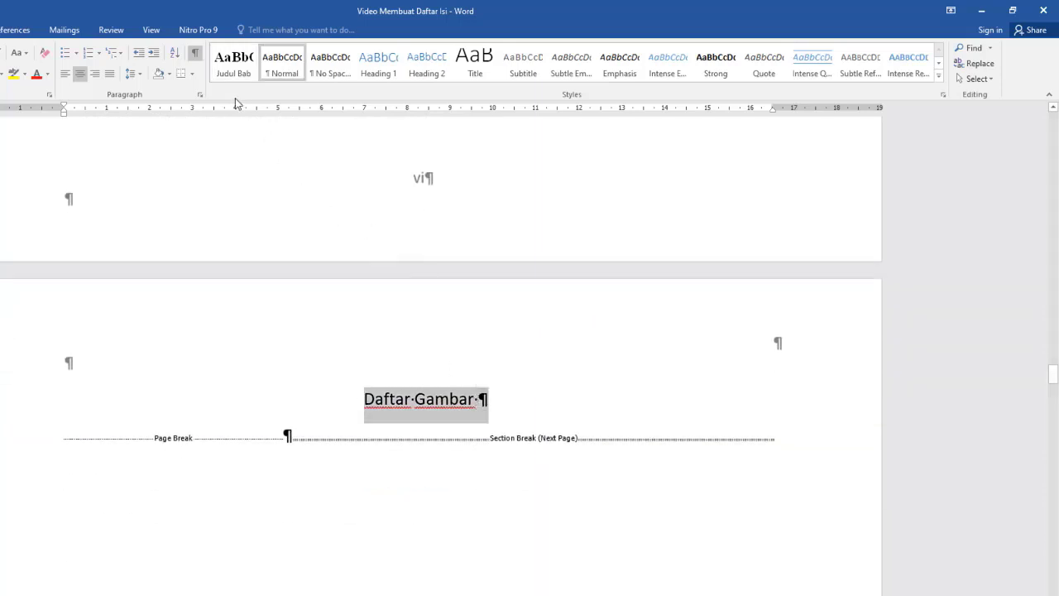
left_click(233, 64)
Apply the Judul Bab style to the Bab I line on the first chapter's opening page
scroll(582, 306, "down", 15)
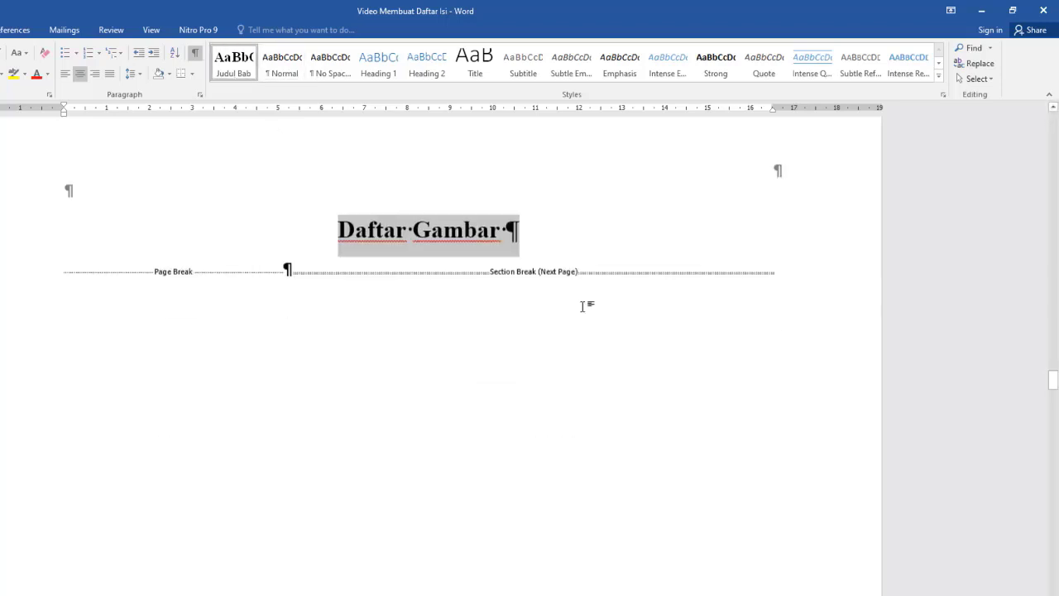
scroll(582, 306, "down", 3)
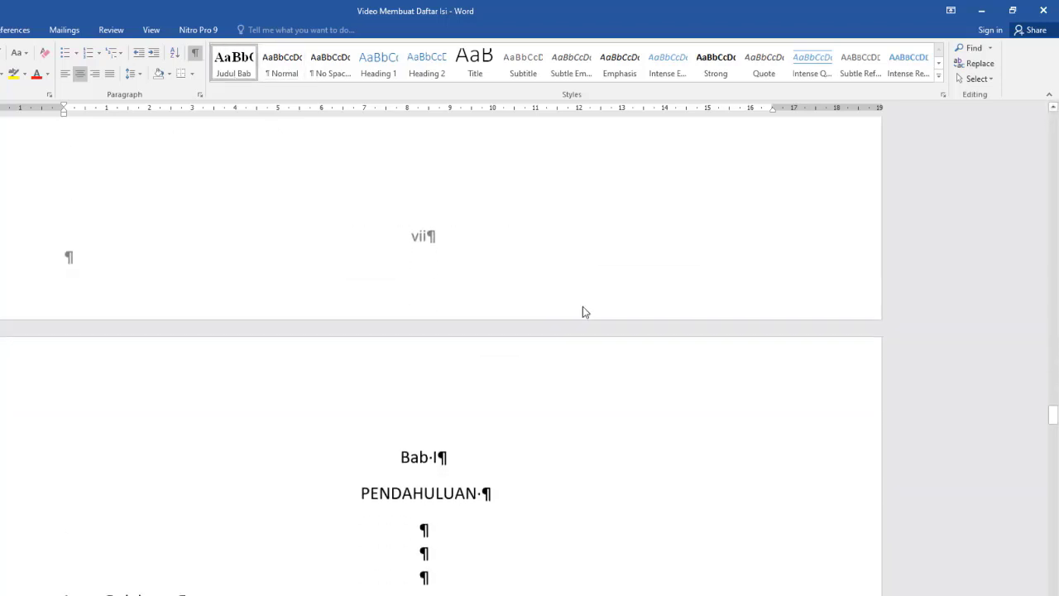
left_click(405, 459)
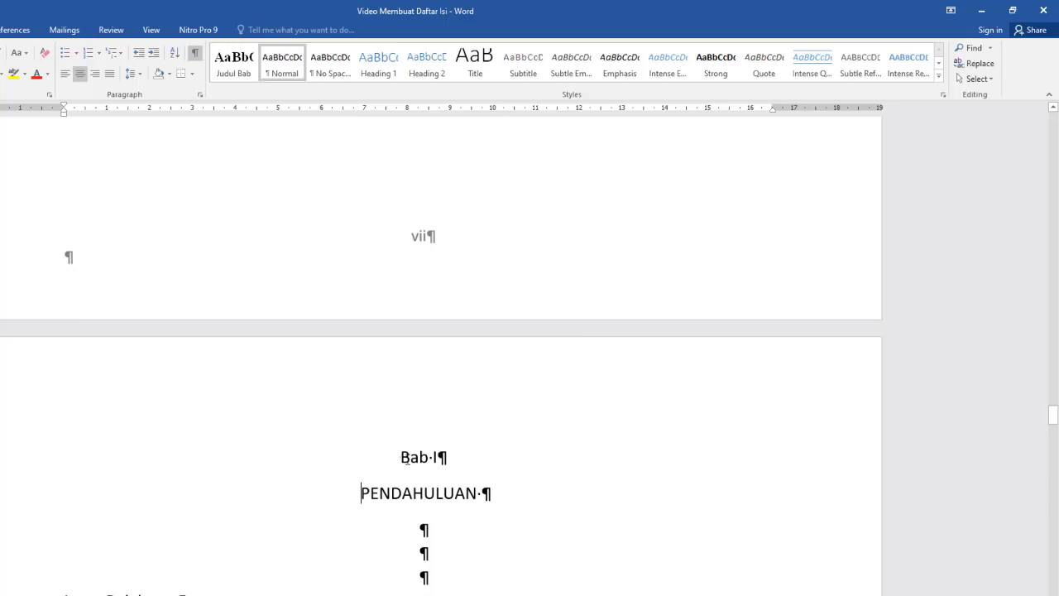
left_click(410, 457)
left_click(398, 458)
left_click(442, 457, "shift")
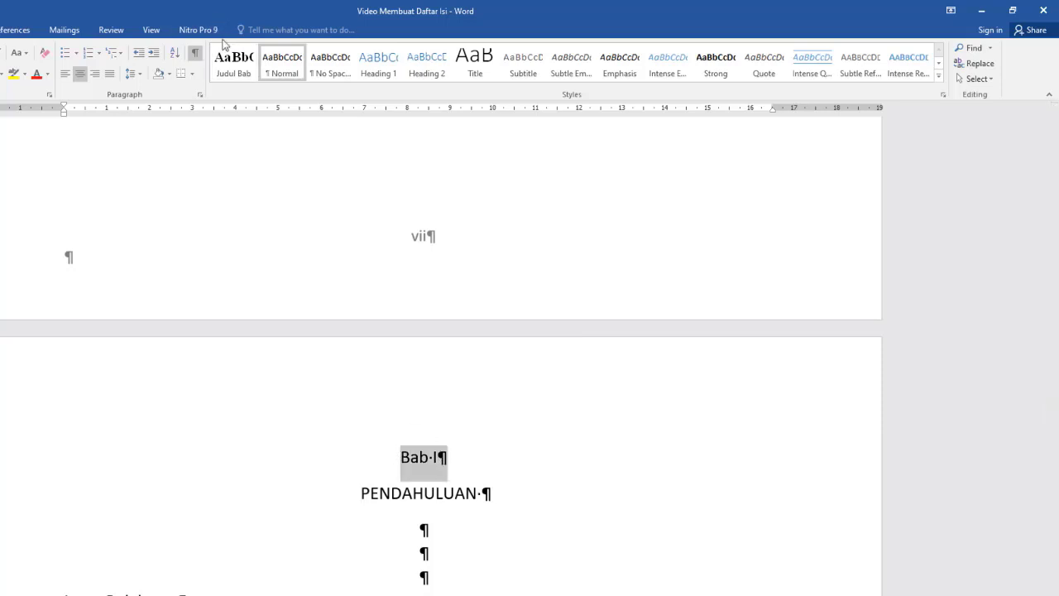
left_click(236, 74)
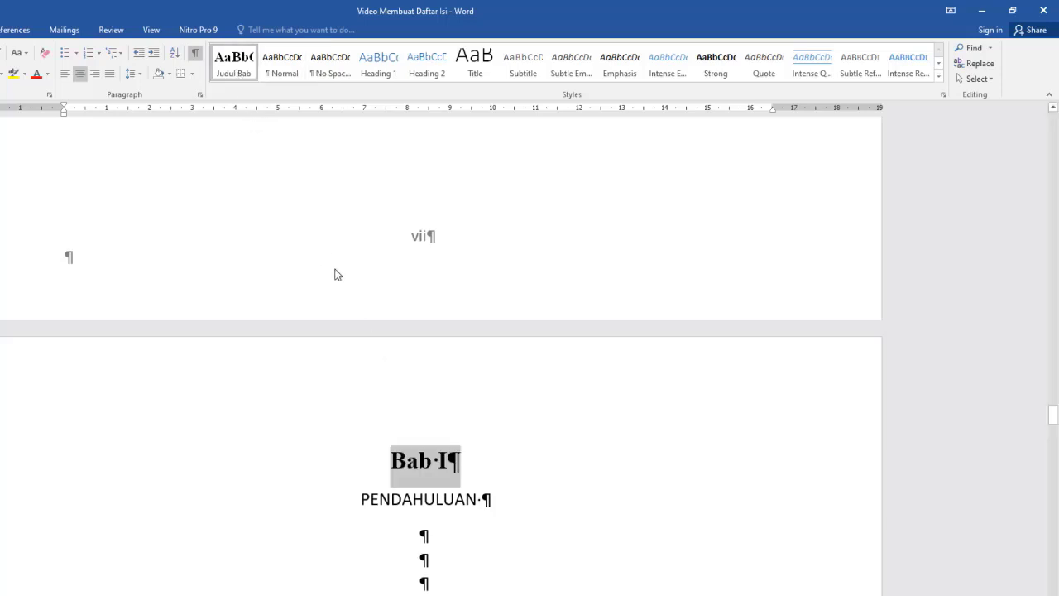
Apply the Judul Bab style to the PENDAHULUAN title below Bab I
left_click(392, 471)
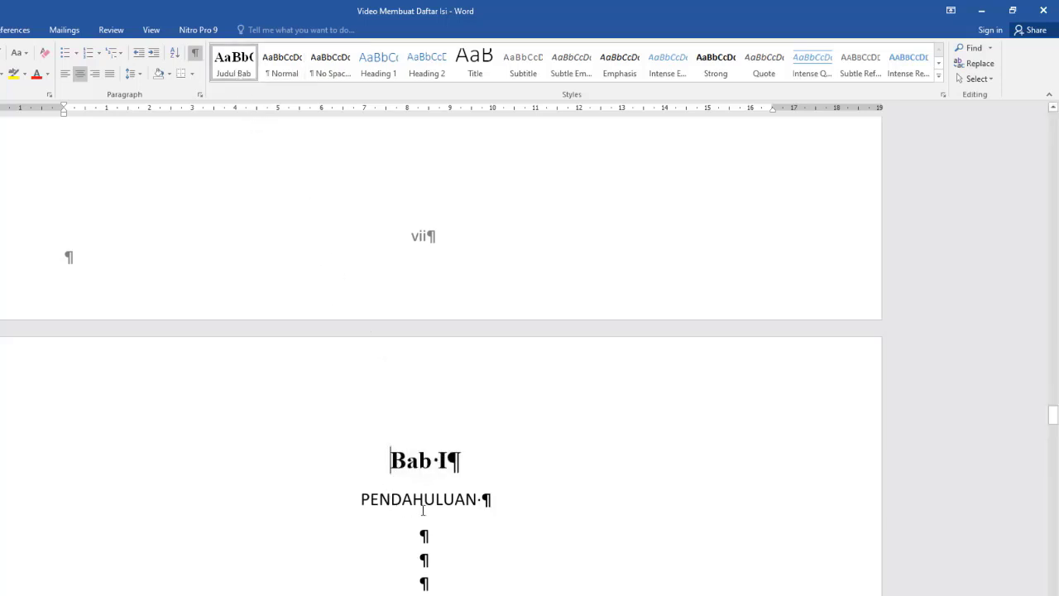
left_click(486, 499)
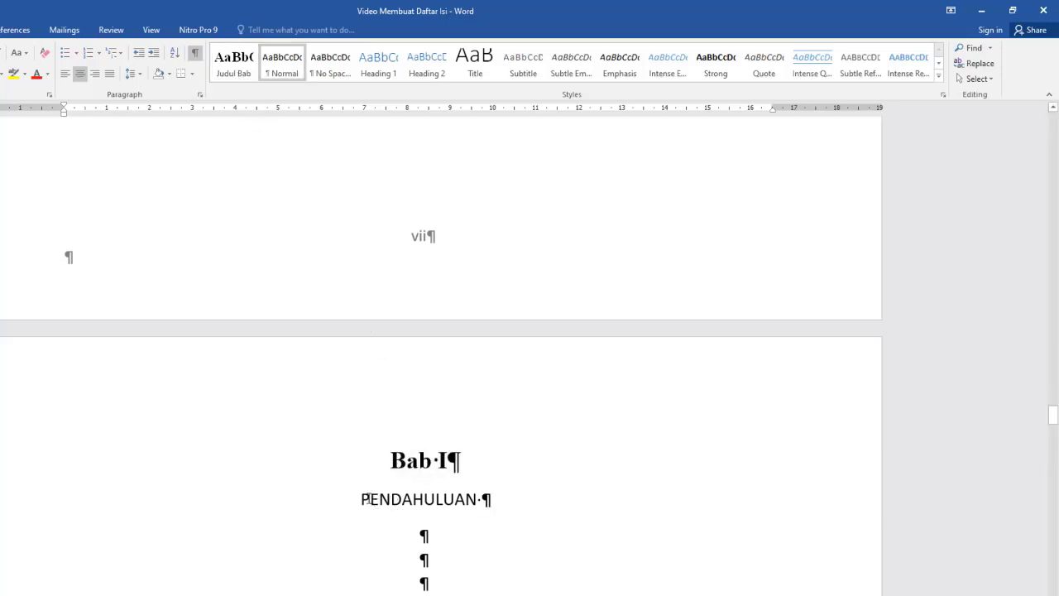
triple_click(365, 500)
left_click(232, 64)
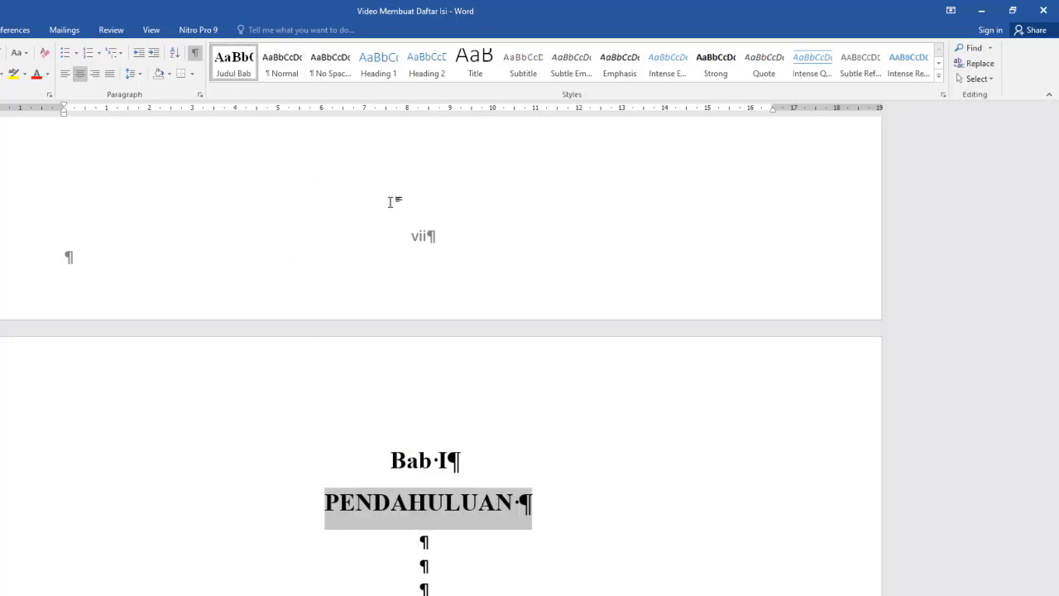
Apply the Judul Bab style to both the BAB II line and the PENDAHULUAN title beneath it
scroll(425, 215, "down", 5)
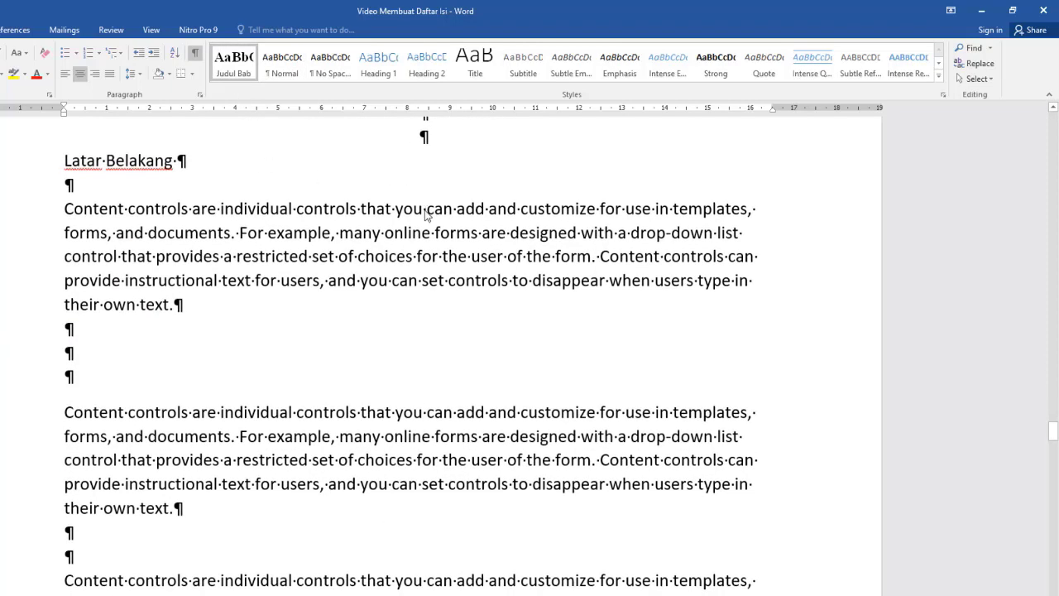
scroll(424, 211, "up", 3)
scroll(425, 211, "down", 2)
scroll(425, 211, "down", 10)
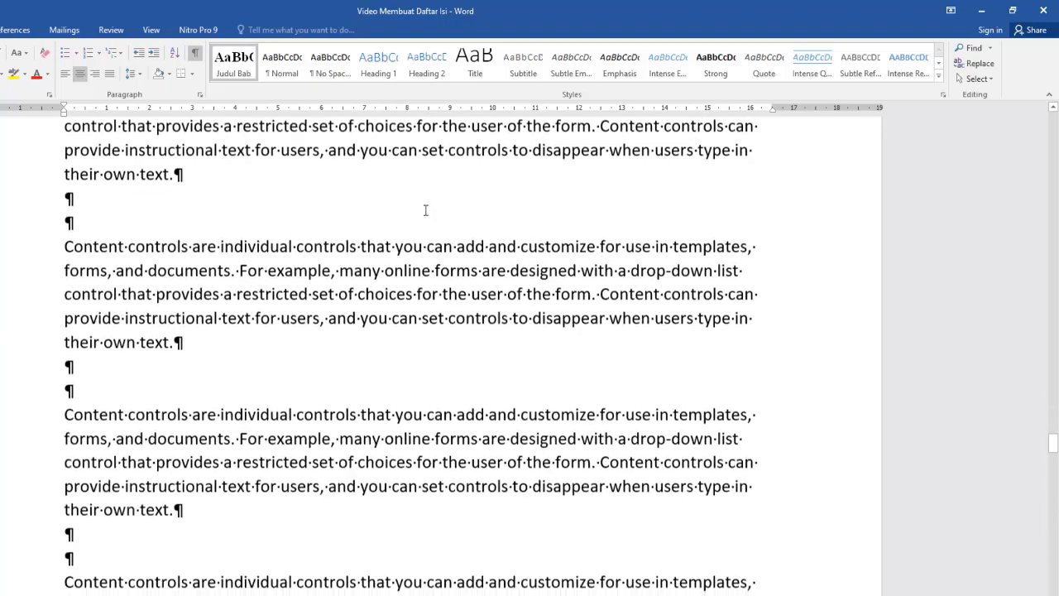
scroll(425, 212, "down", 15)
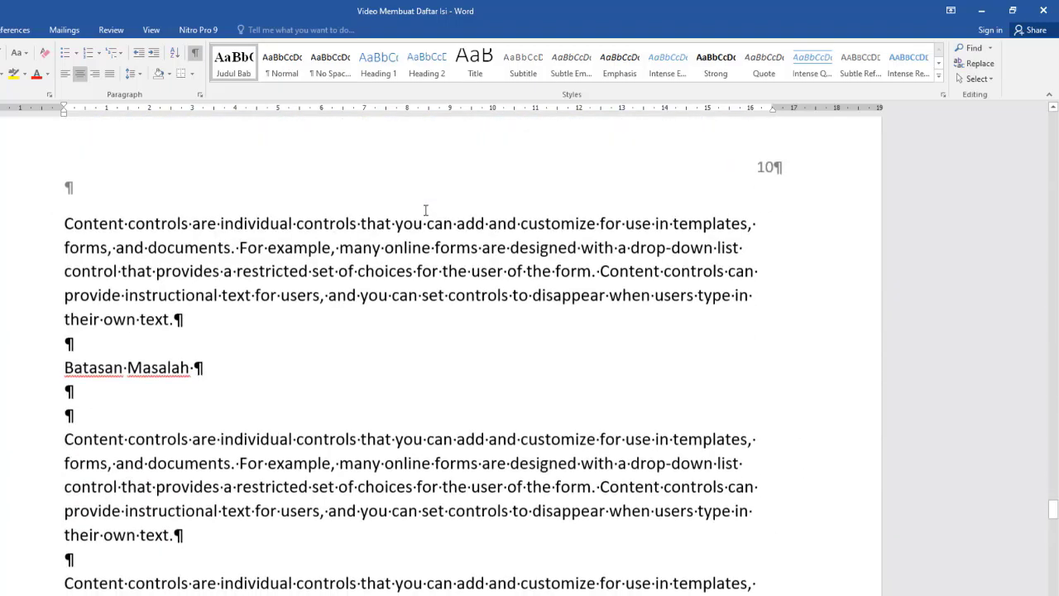
scroll(426, 210, "down", 6)
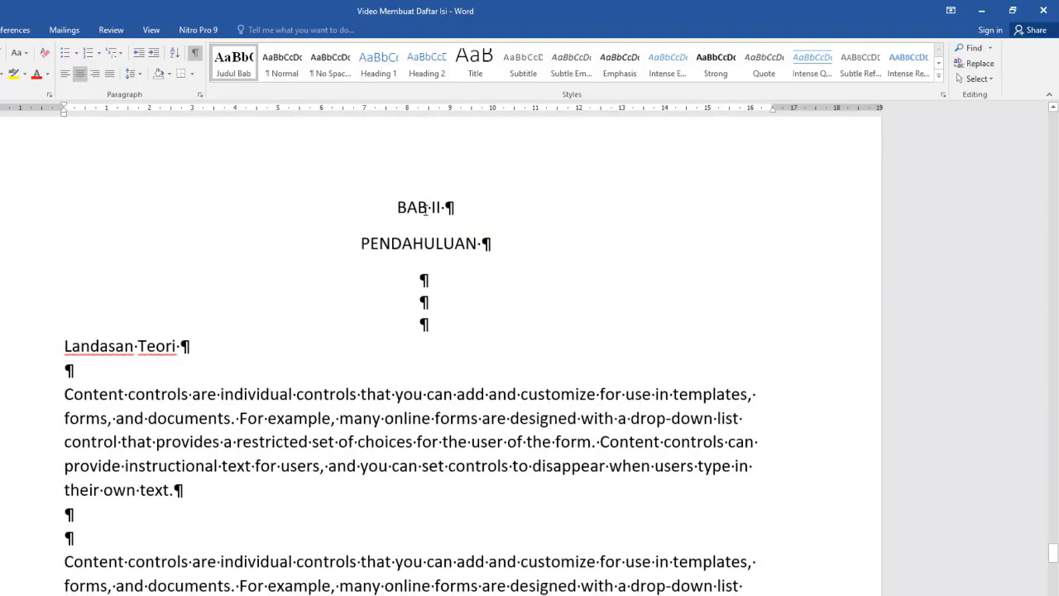
left_click(395, 208)
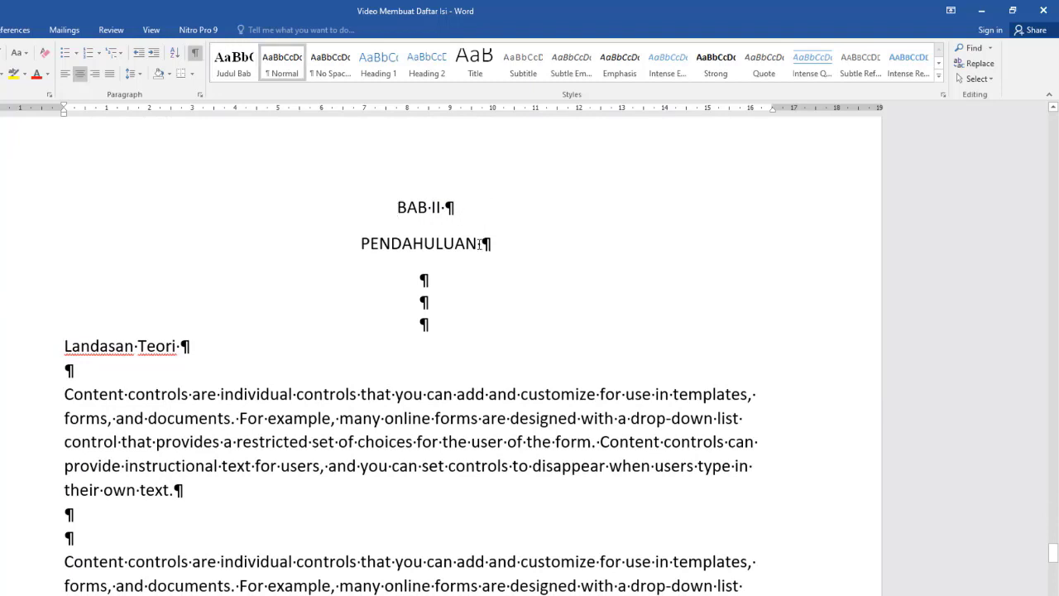
left_click(480, 244, "shift")
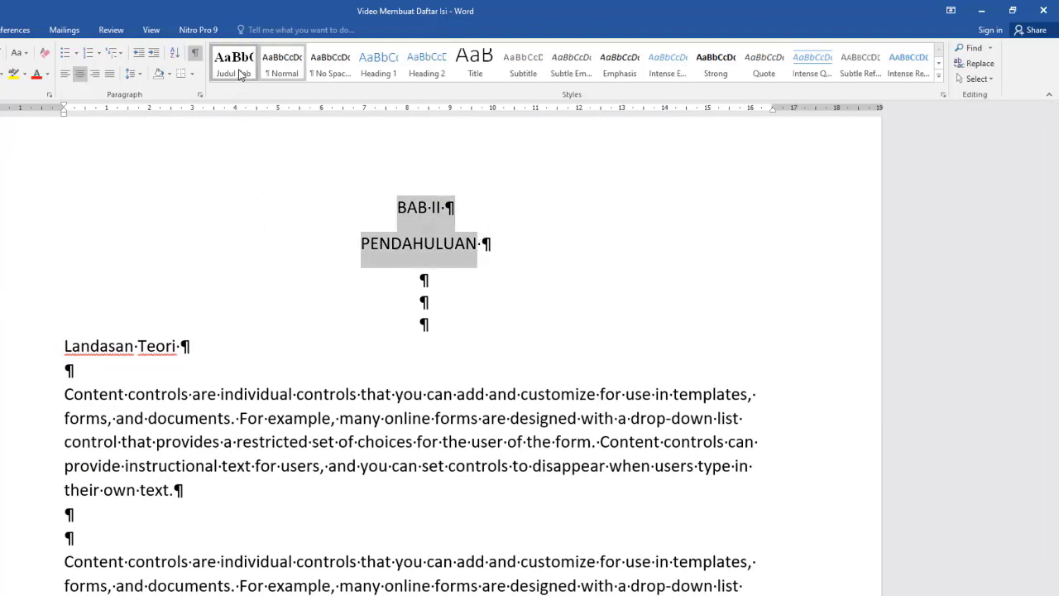
left_click(235, 64)
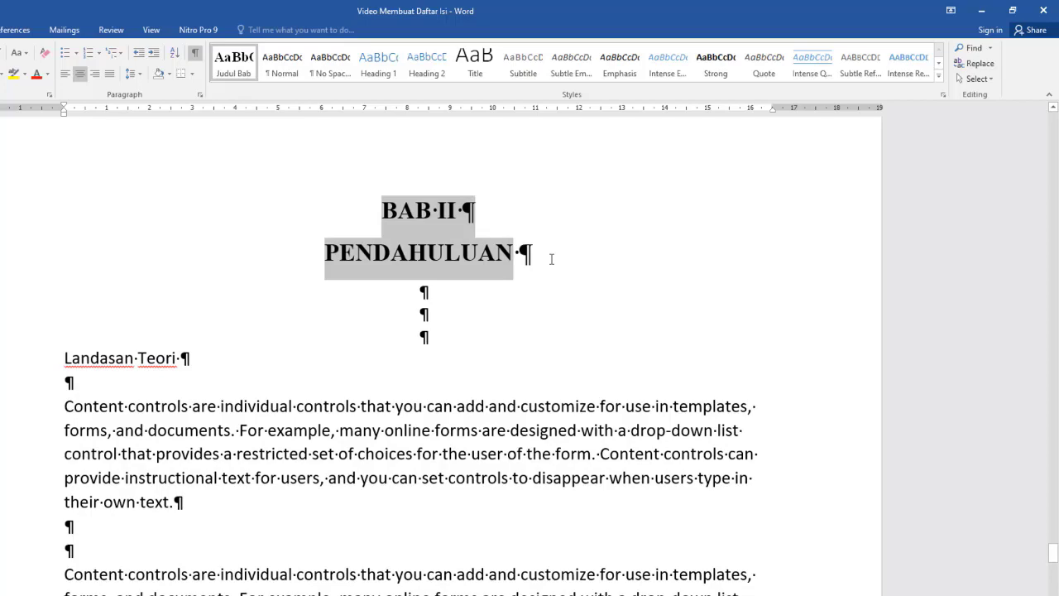
Start a new style based on the Latar Belakang subheading in Bab I, name it Sub Bab Judul 1 and open its full formatting options
scroll(551, 259, "down", 20)
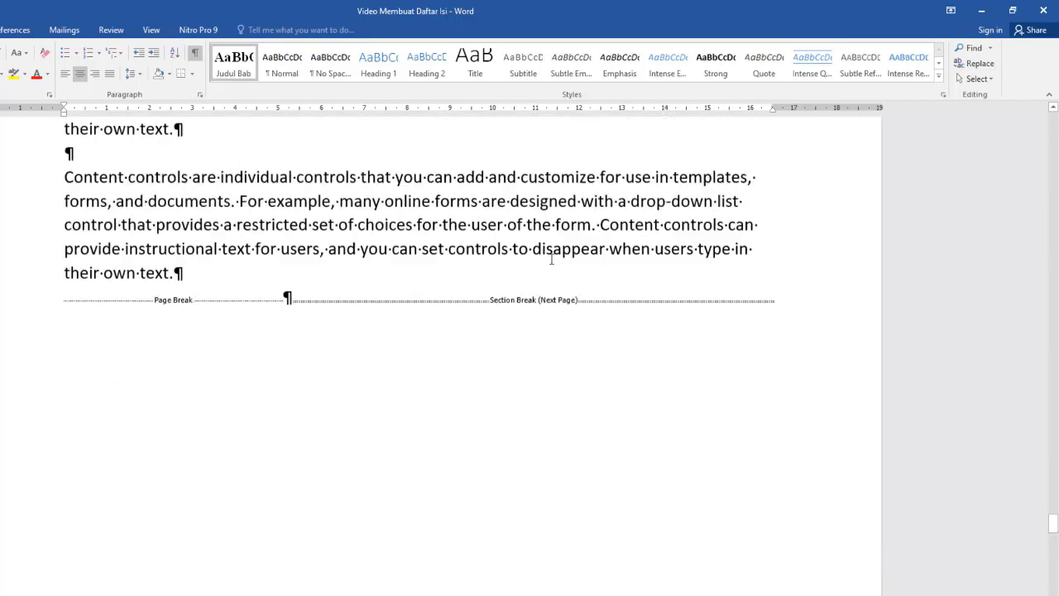
scroll(550, 258, "down", 20)
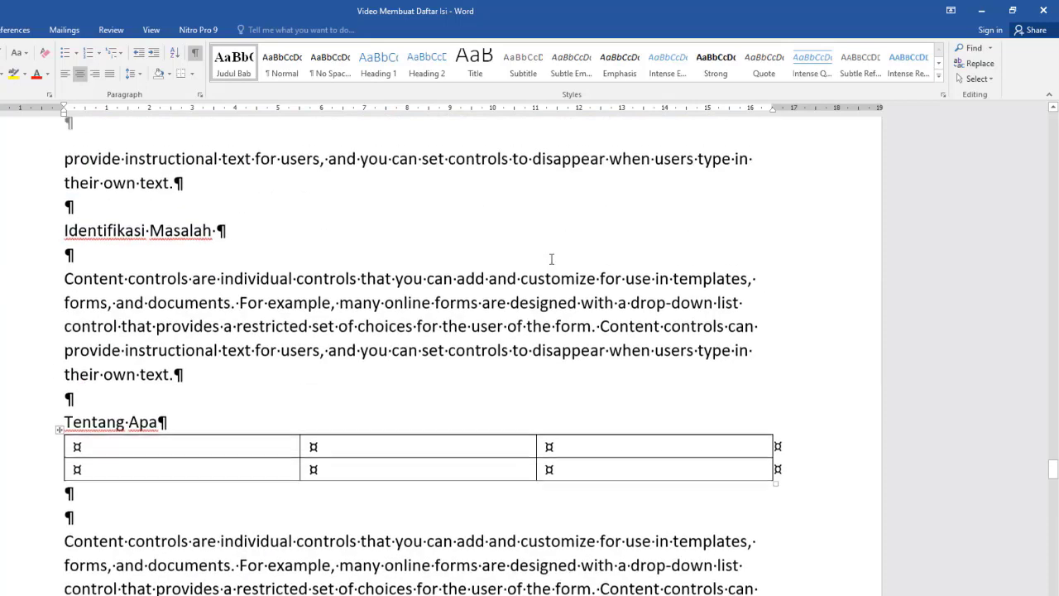
scroll(551, 259, "up", 5)
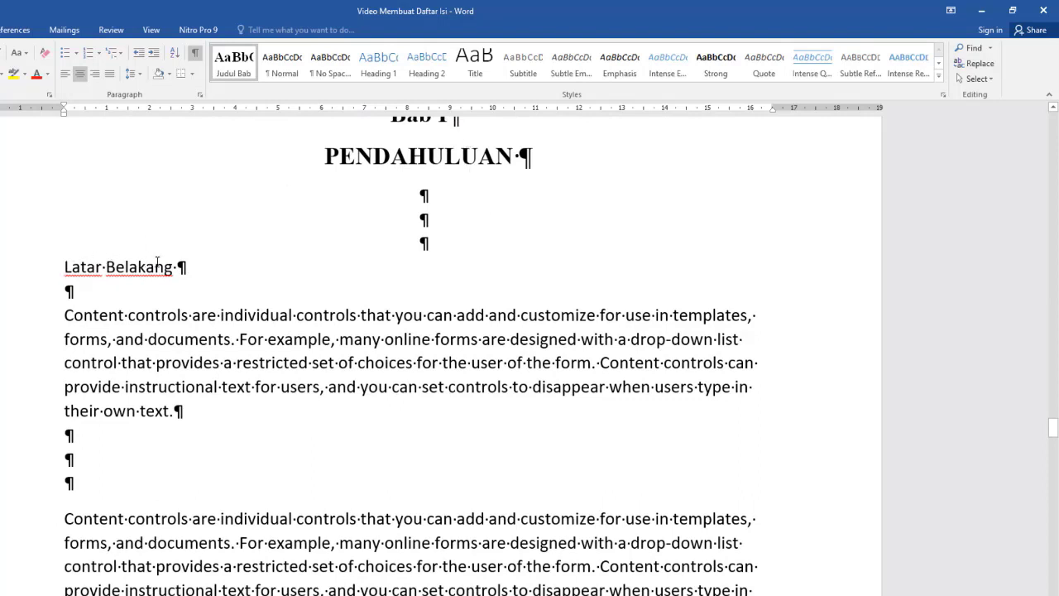
left_click(110, 263)
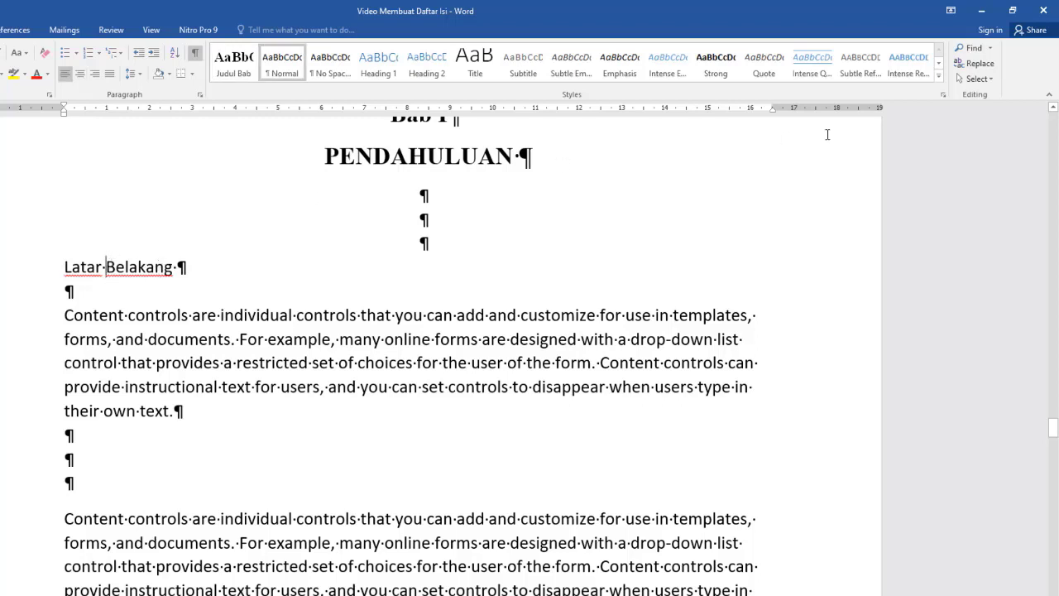
left_click(938, 76)
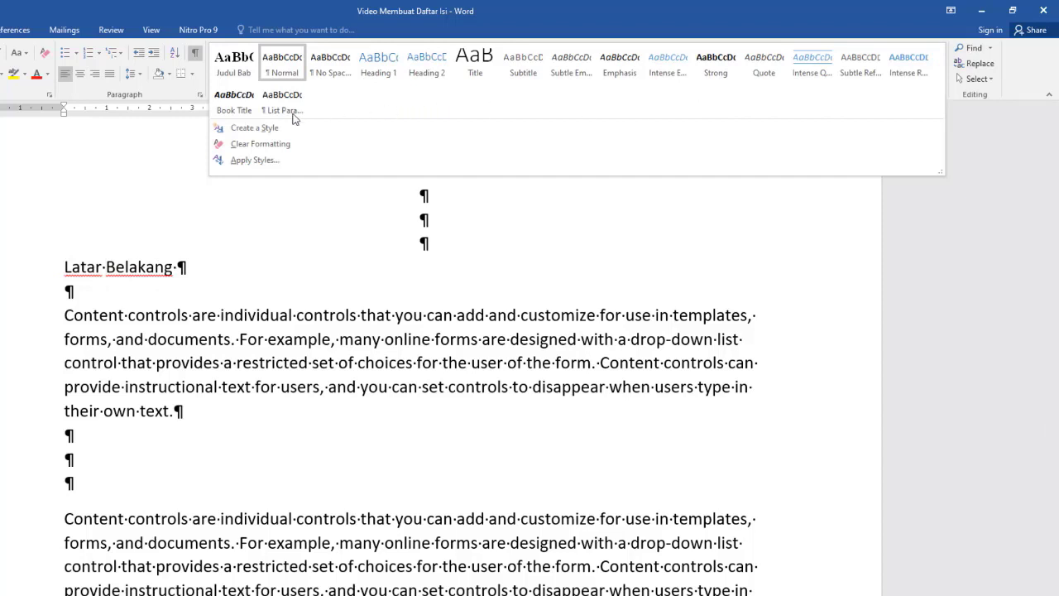
left_click(263, 129)
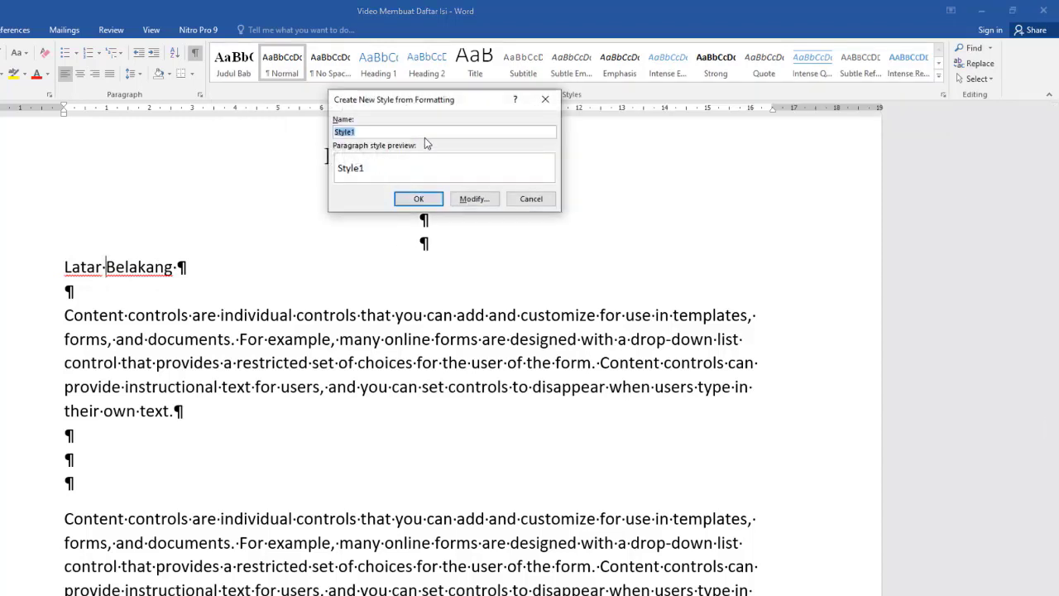
type("Sub Bab Judul")
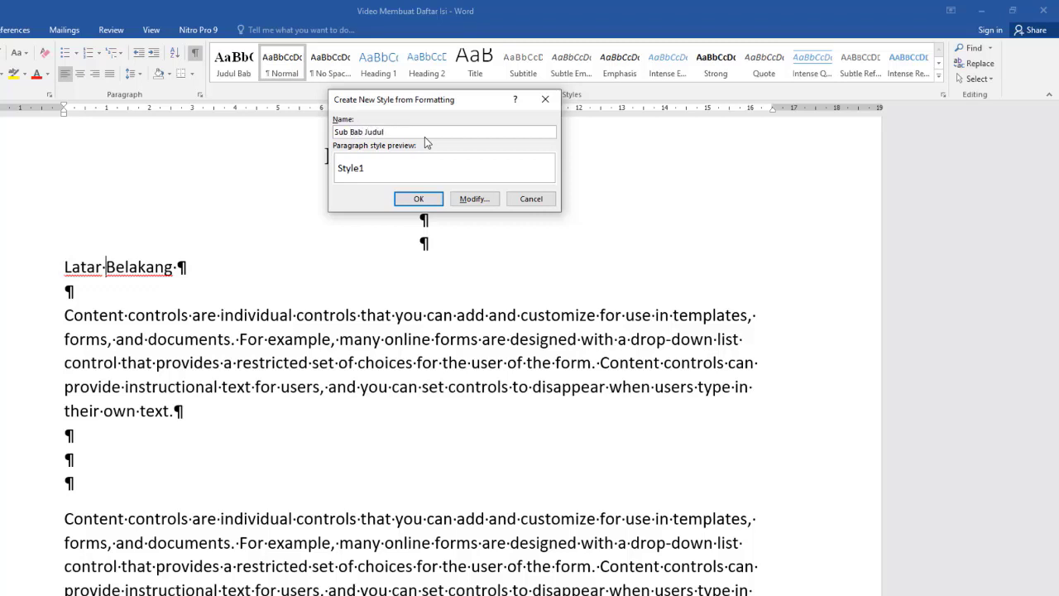
type(" 1")
left_click(475, 199)
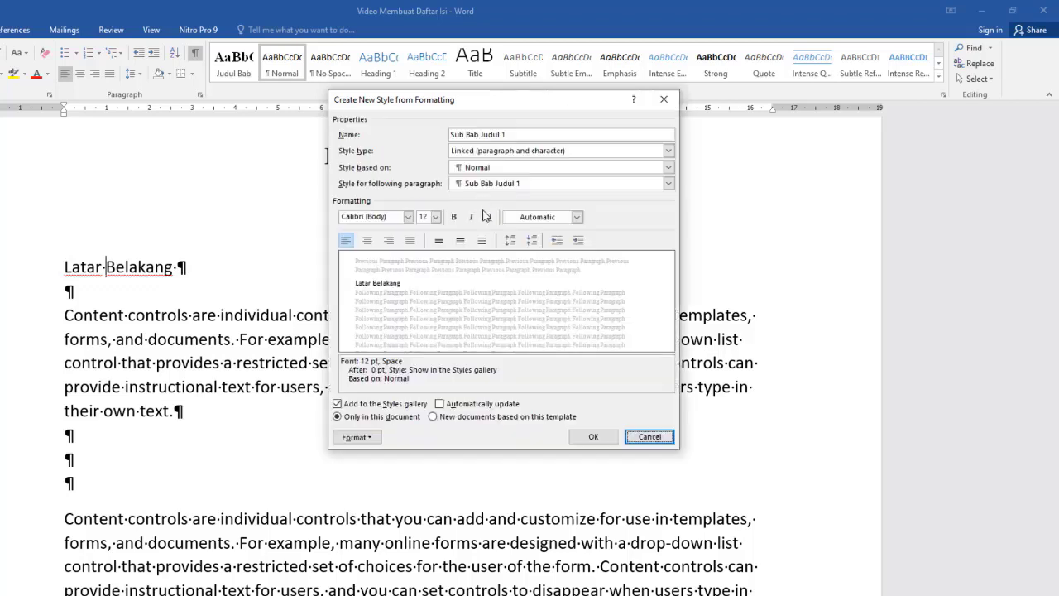
Set the Sub Bab Judul 1 style's font to Times New Roman, 12 pt, bold
left_click(408, 216)
left_click(412, 259)
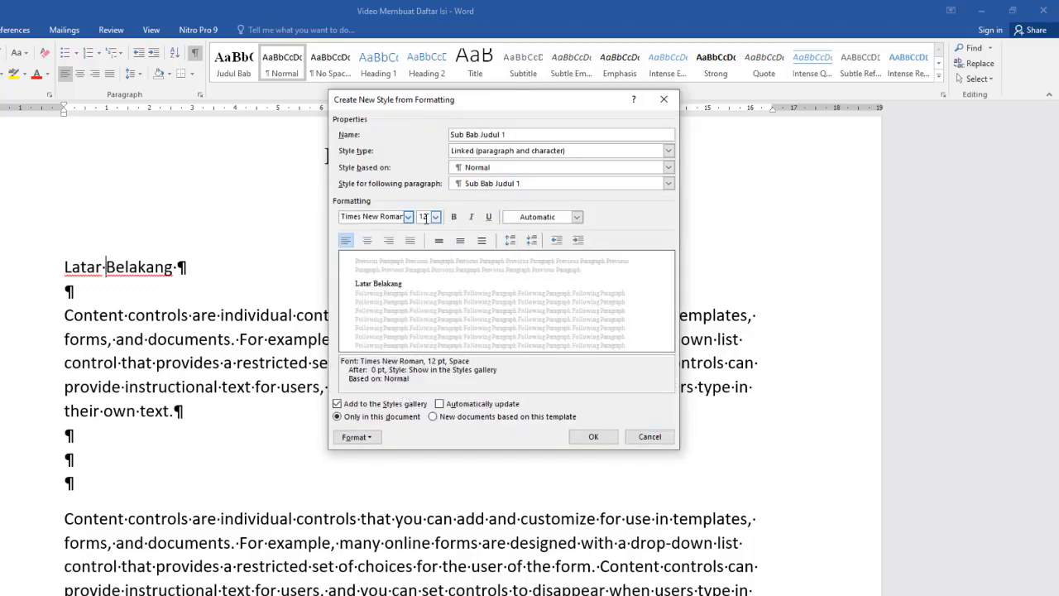
left_click(434, 217)
left_click(435, 219)
left_click(456, 218)
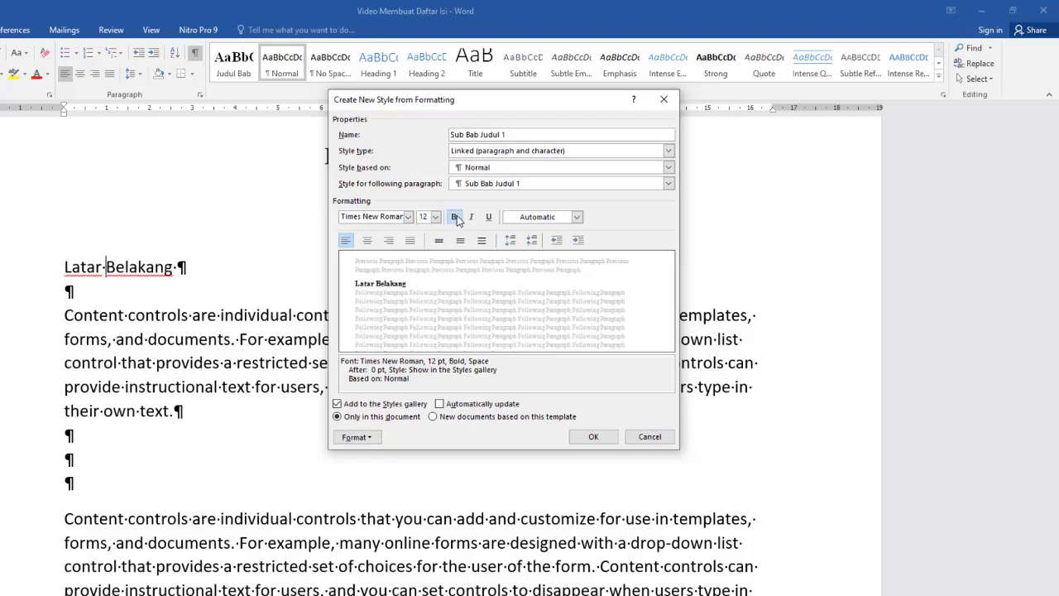
Set the Sub Bab Judul 1 style's font colour to Automatic and accept its detailed font settings
left_click(577, 216)
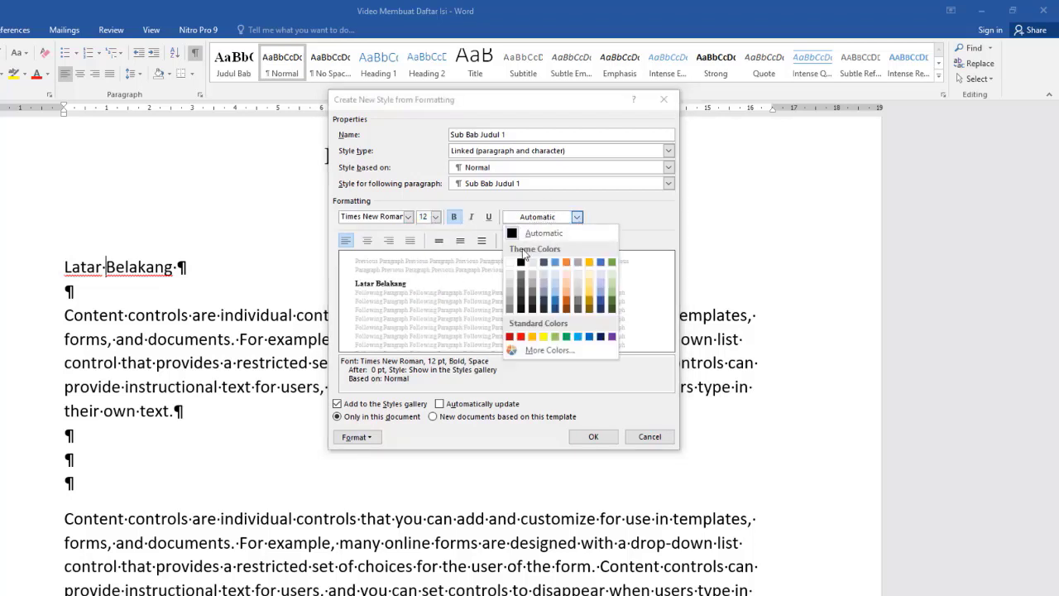
left_click(511, 234)
left_click(363, 437)
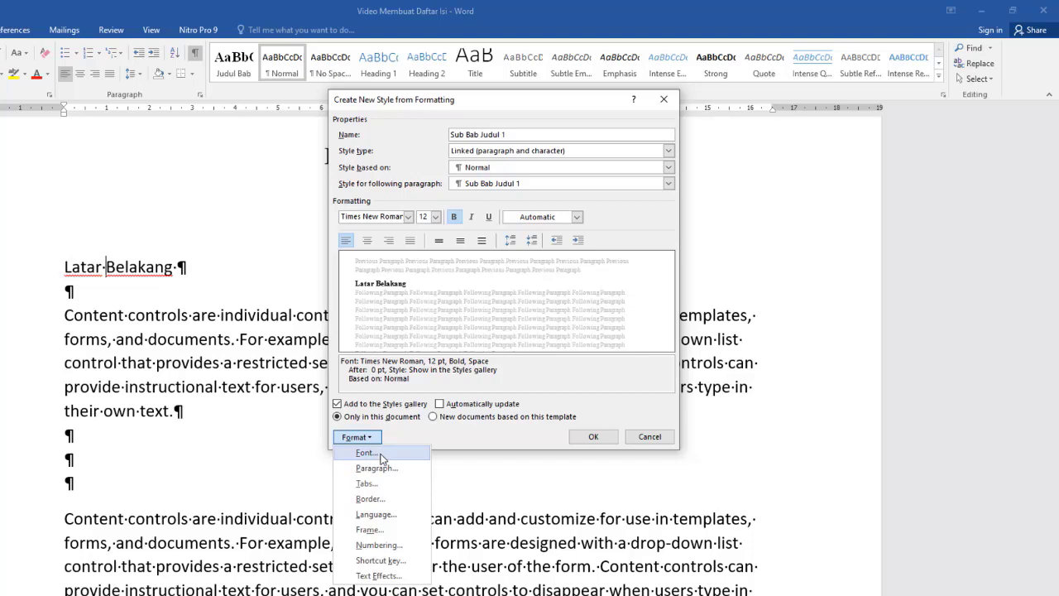
left_click(368, 453)
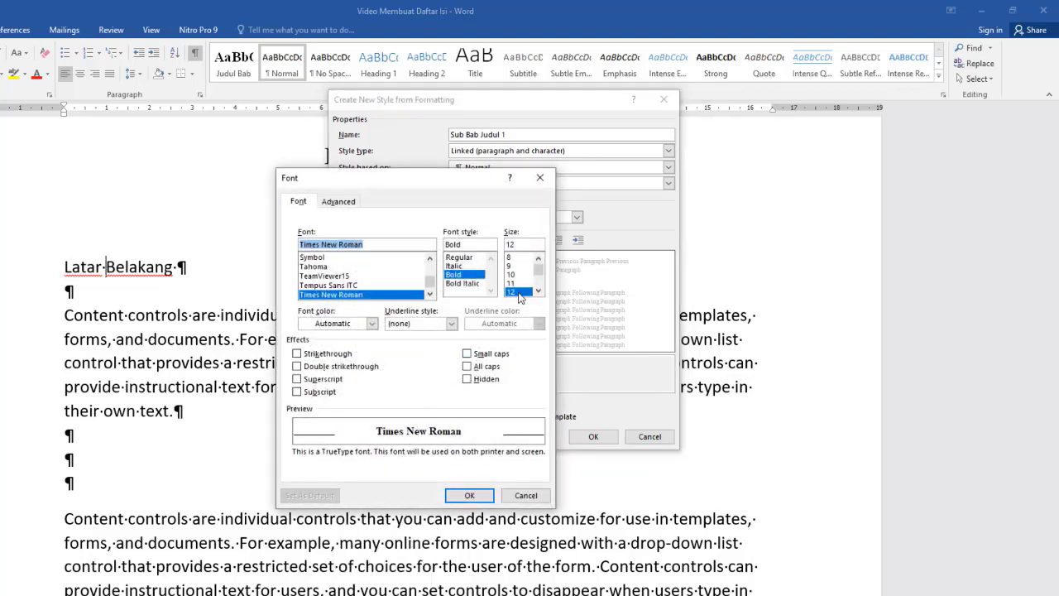
left_click(469, 496)
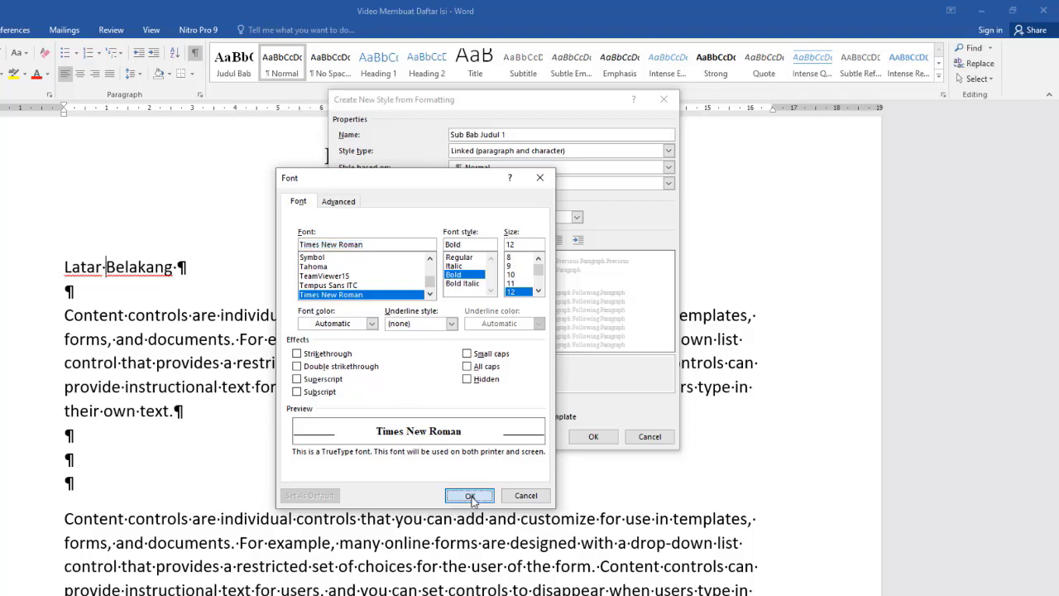
Set the Sub Bab Judul 1 style's special indentation to First line by 0 and accept its paragraph settings
left_click(357, 437)
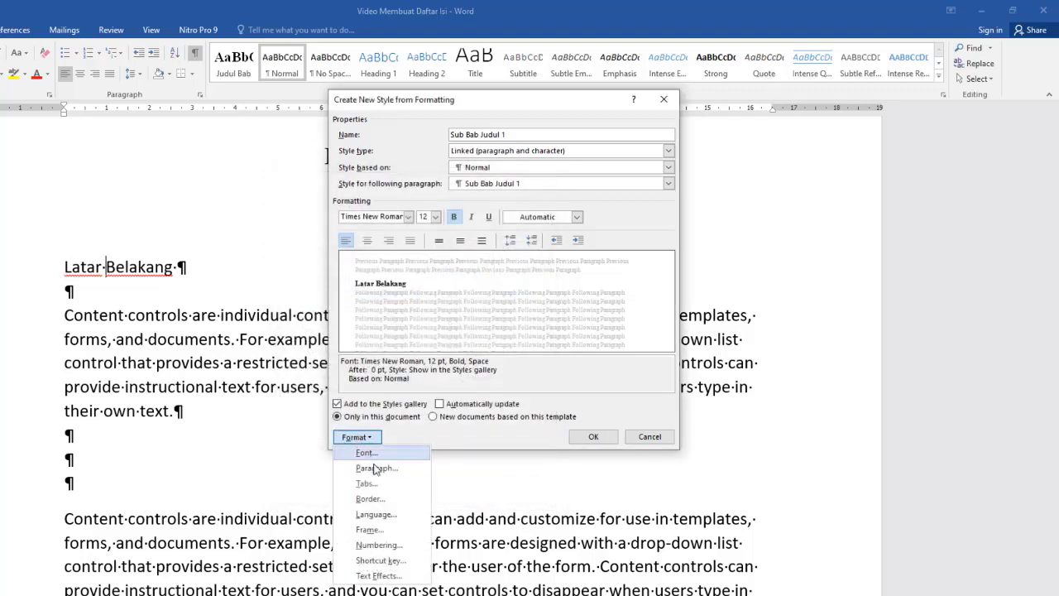
left_click(383, 469)
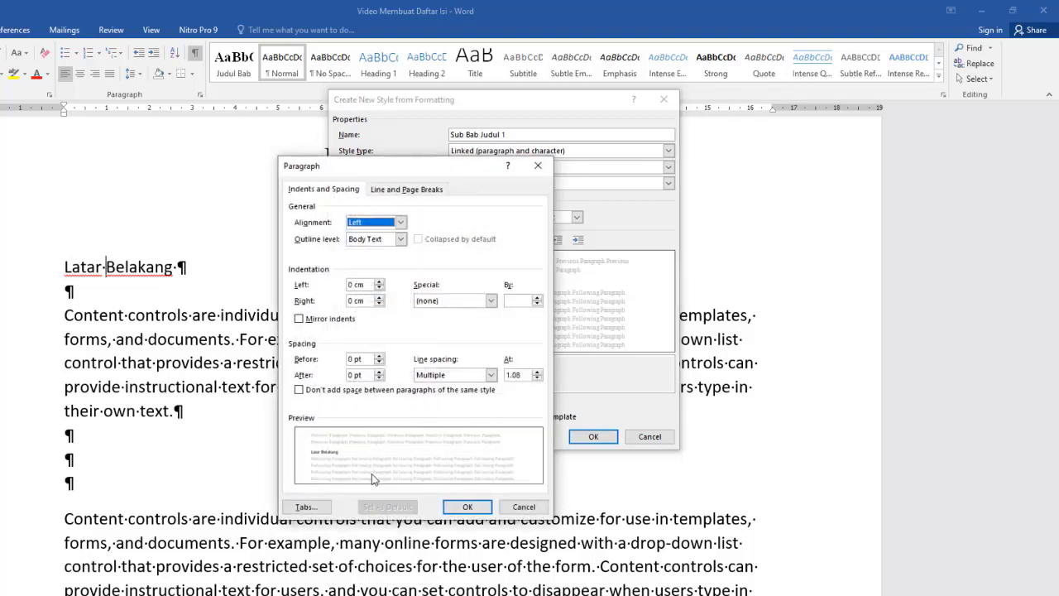
left_click(365, 284)
left_click(516, 302)
type("0")
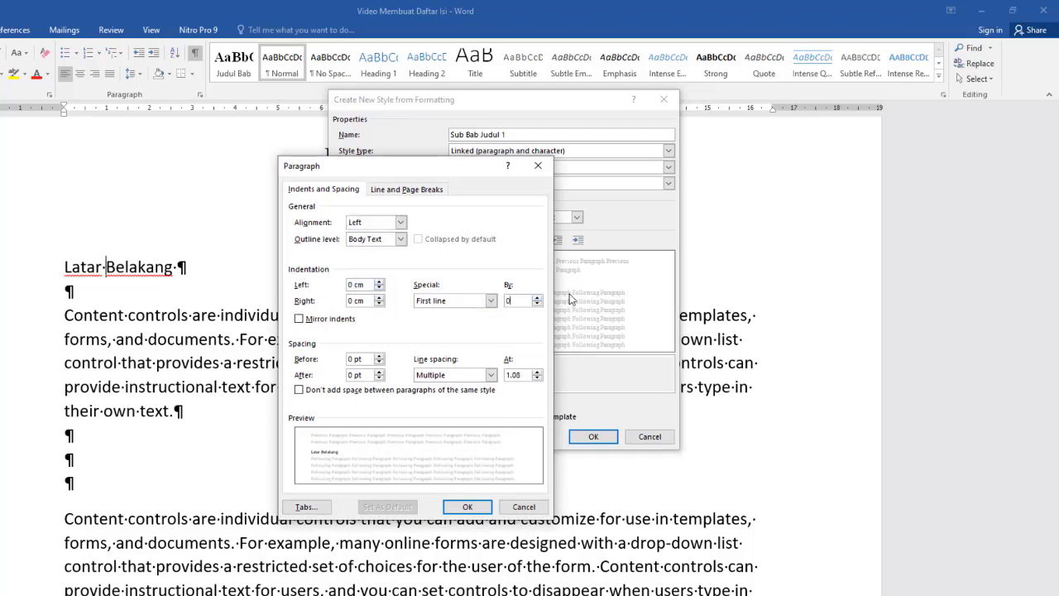
left_click(467, 507)
Open the numbering and bullets options for the Sub Bab Judul 1 style
left_click(369, 438)
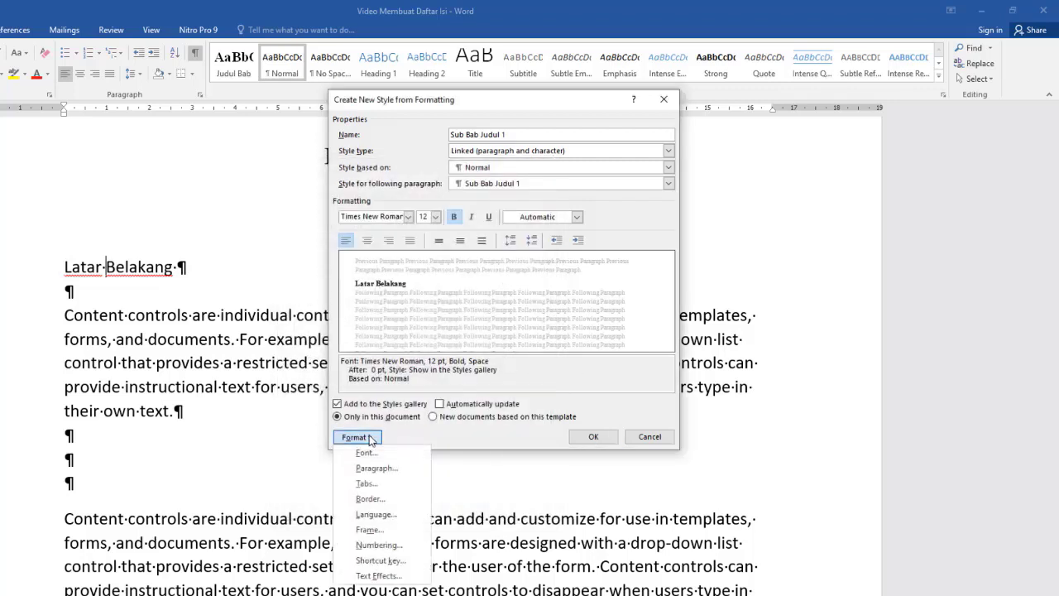
left_click(397, 546)
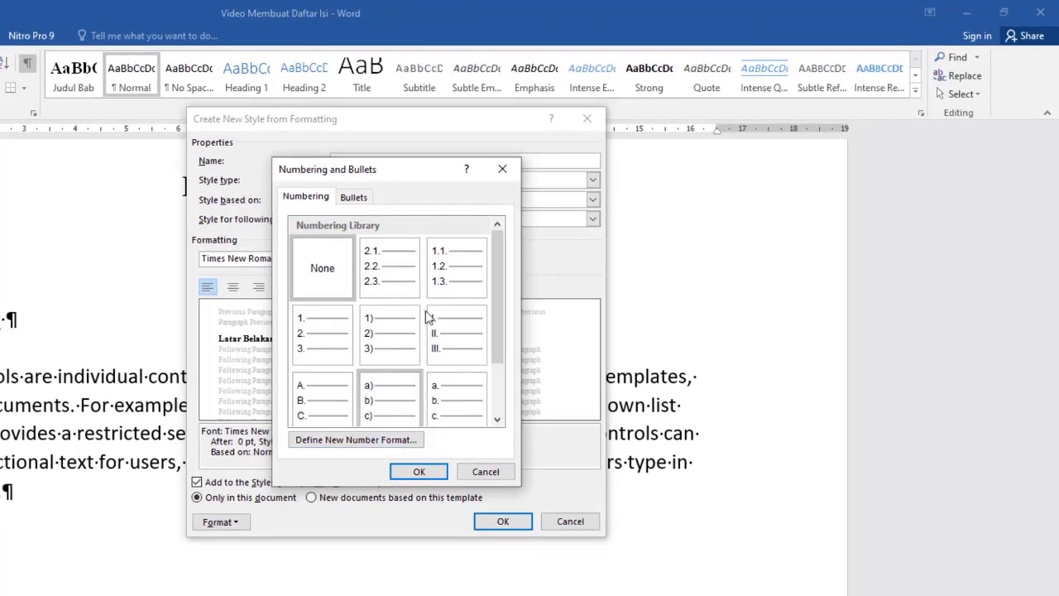
left_click(326, 337)
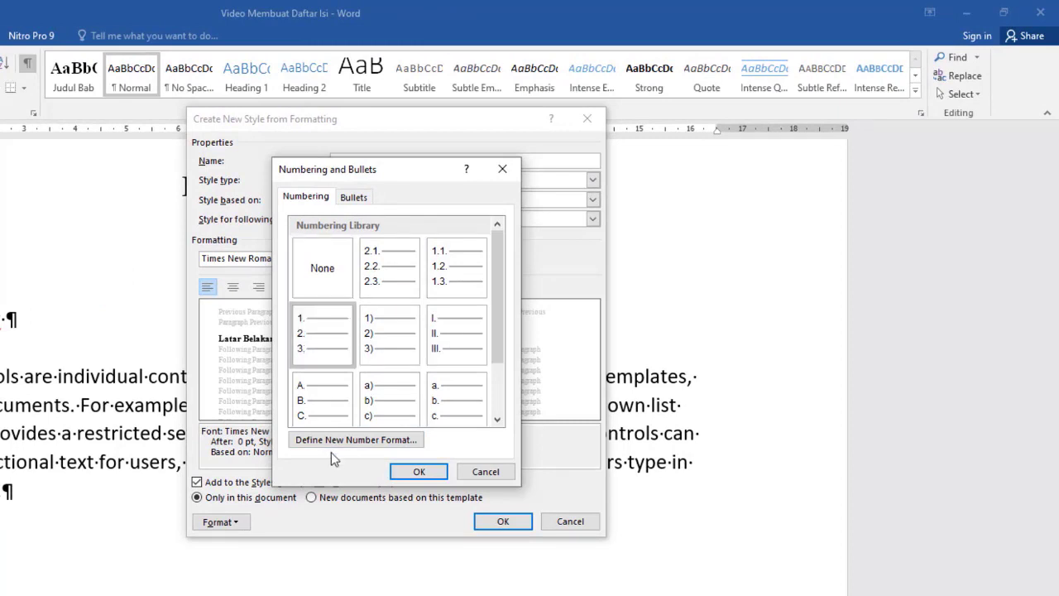
left_click(342, 440)
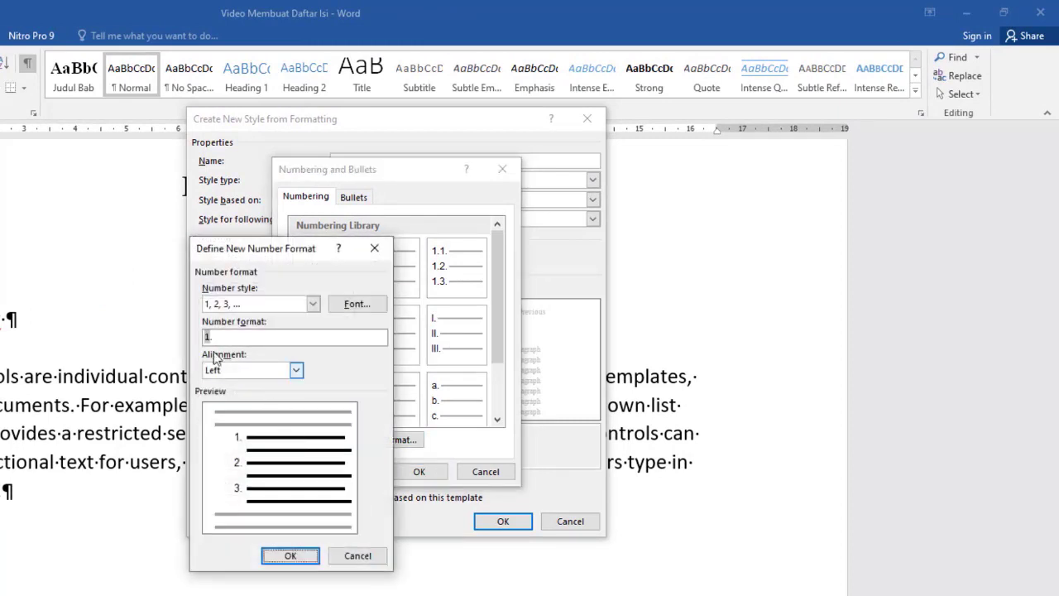
left_click(230, 339)
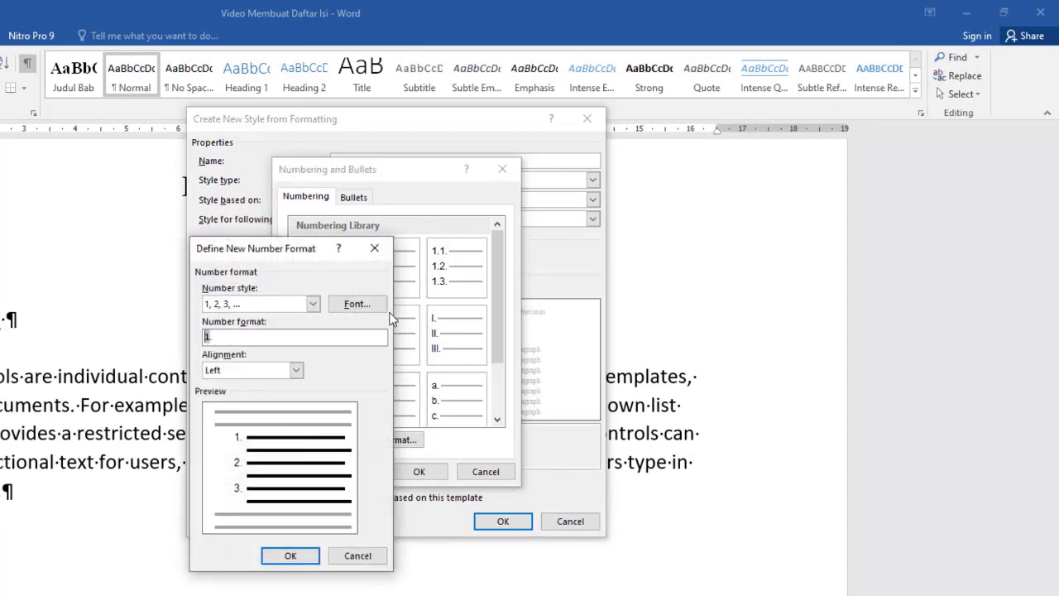
type("1.")
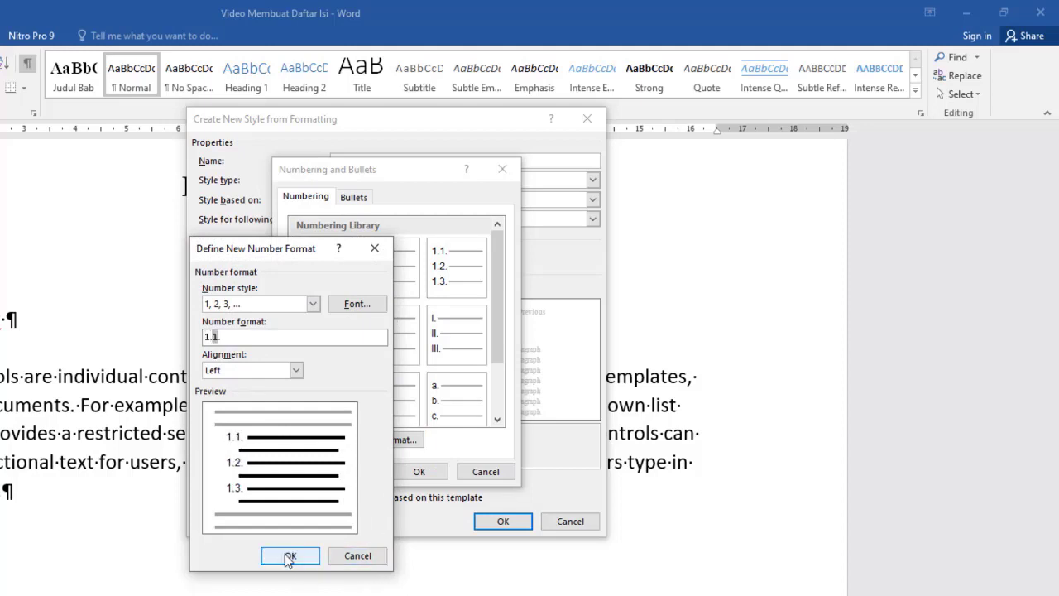
left_click(359, 560)
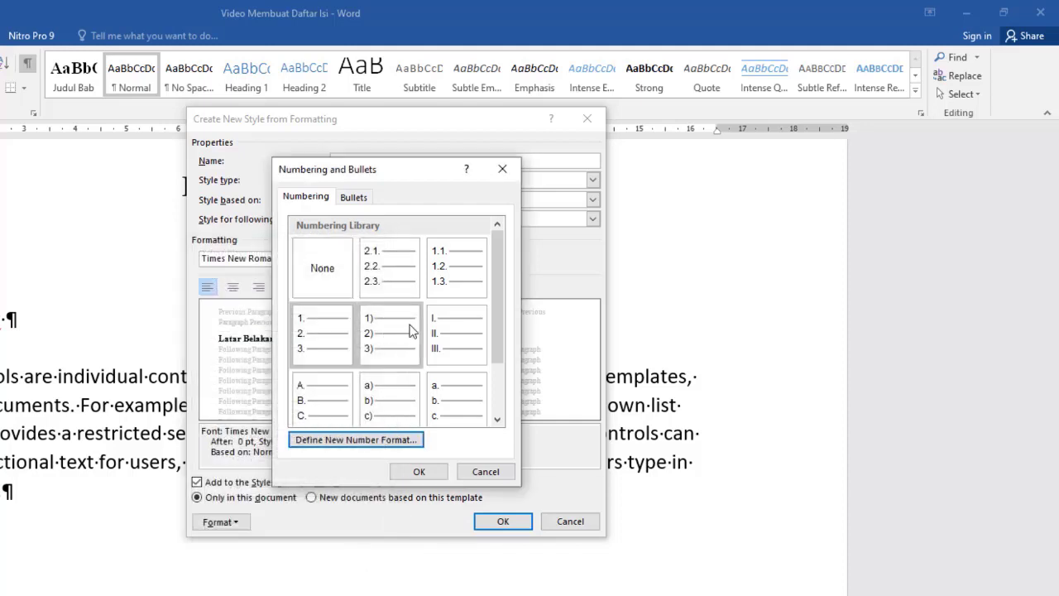
Choose the 1.1., 1.2., 1.3. numbering for the style and finish creating Sub Bab Judul 1
left_click(462, 270)
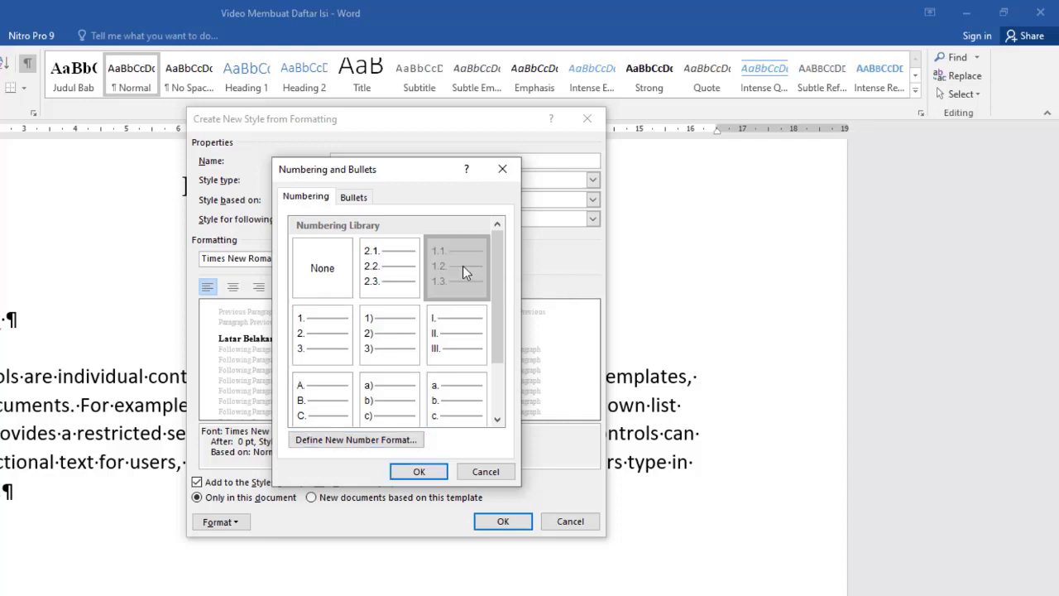
left_click(420, 471)
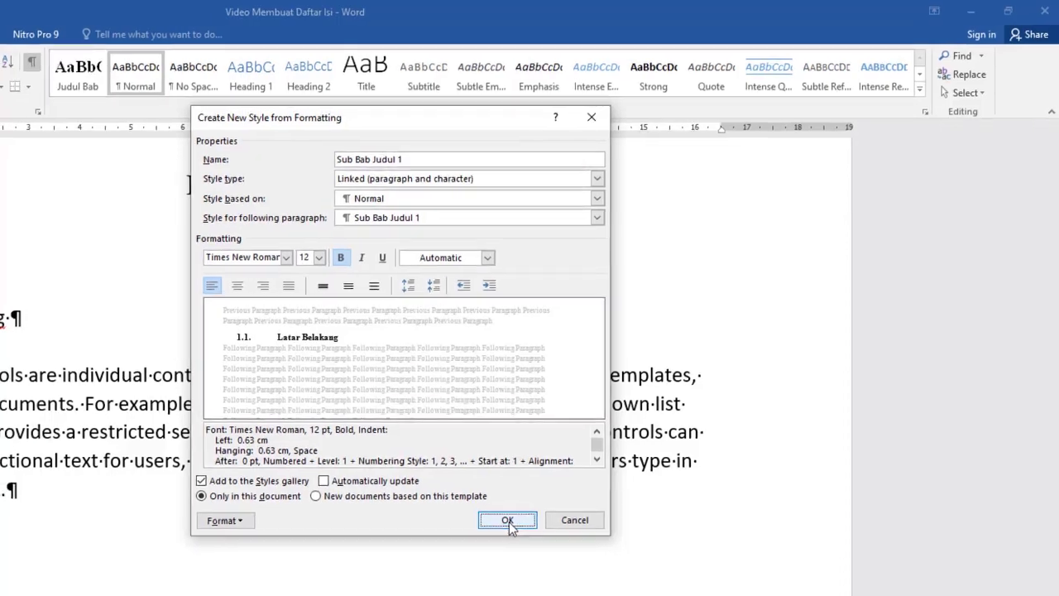
left_click(505, 523)
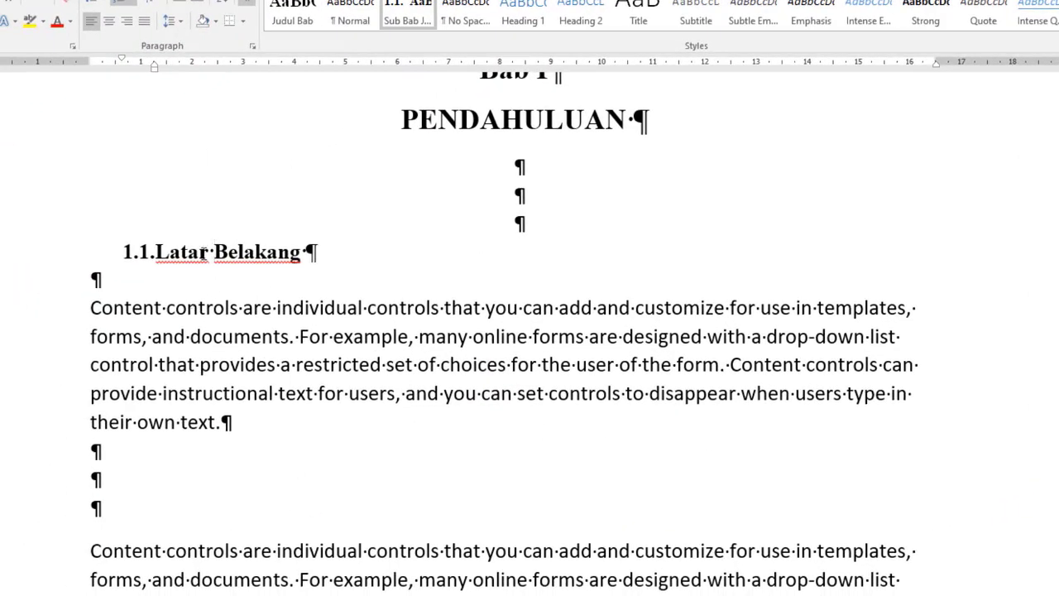
Modify the Sub Bab Judul 1 style's paragraph settings, setting the hanging indent to 0
right_click(402, 19)
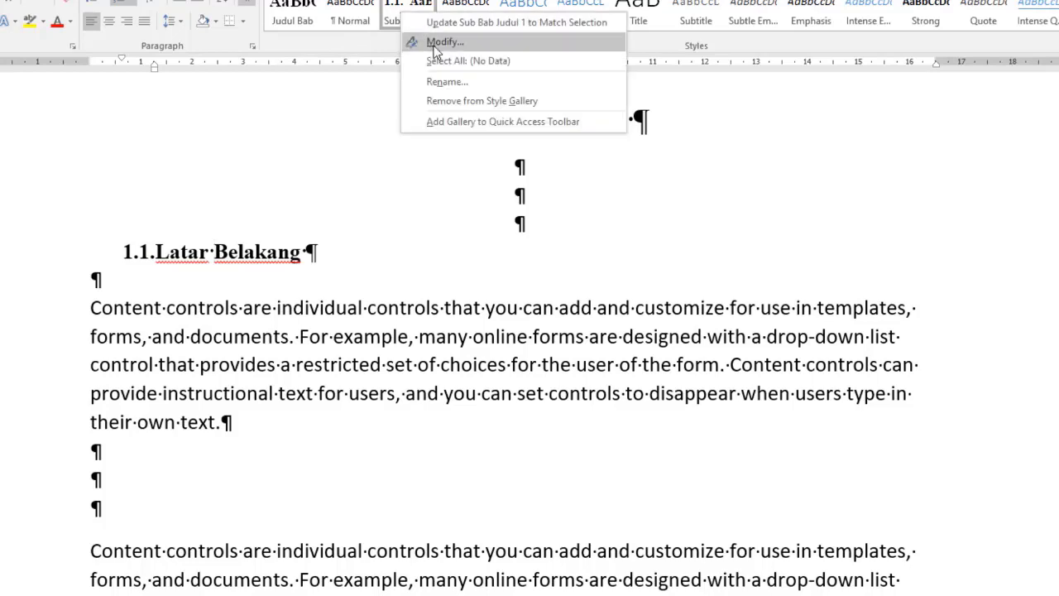
left_click(459, 40)
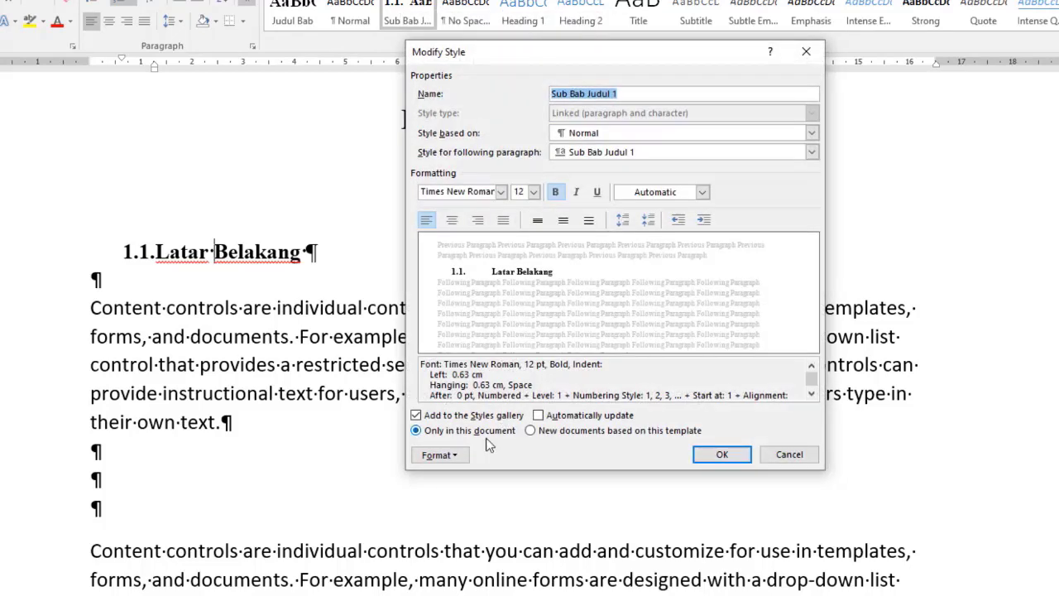
left_click(440, 454)
left_click(473, 494)
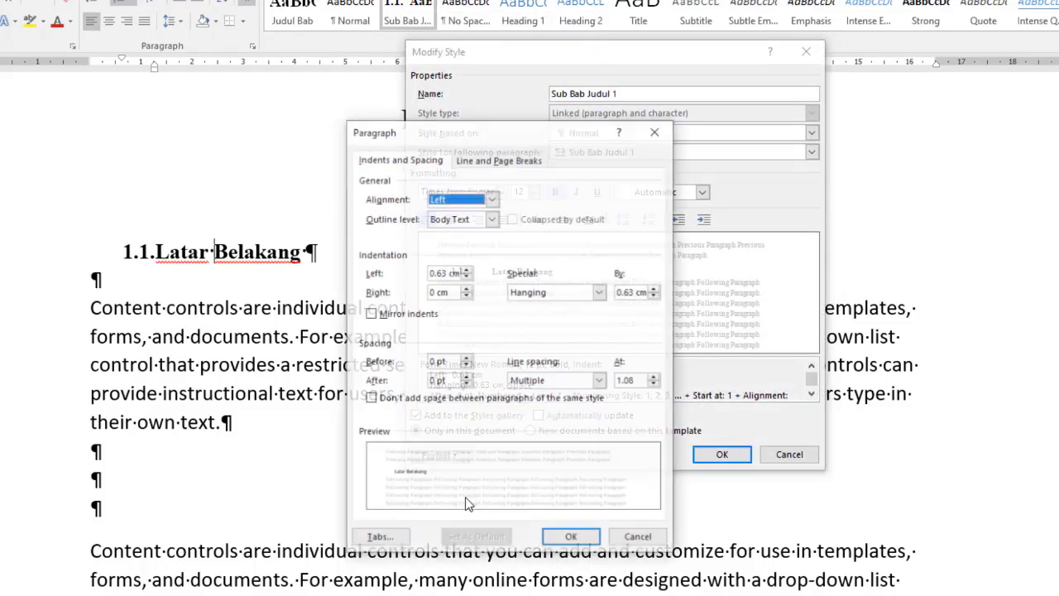
left_click(639, 290)
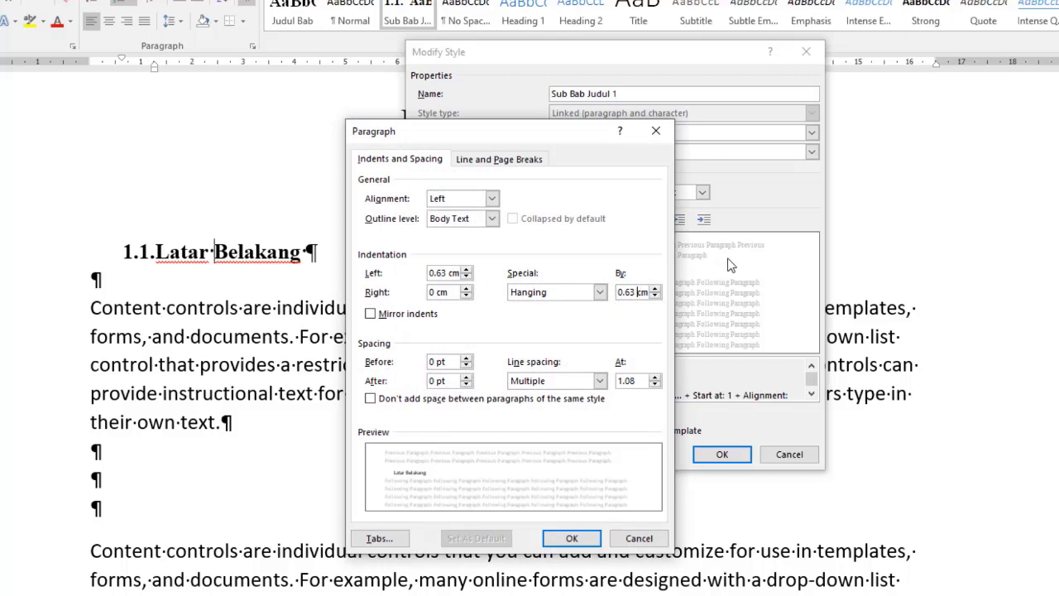
key("BackSpace")
key("BackSpace")
key("BackSpace")
key("BackSpace")
type("0")
Set the Sub Bab Judul 1 style's left indent to 0 and accept the style changes
left_click_drag(448, 274, 401, 280)
type("0")
left_click(589, 543)
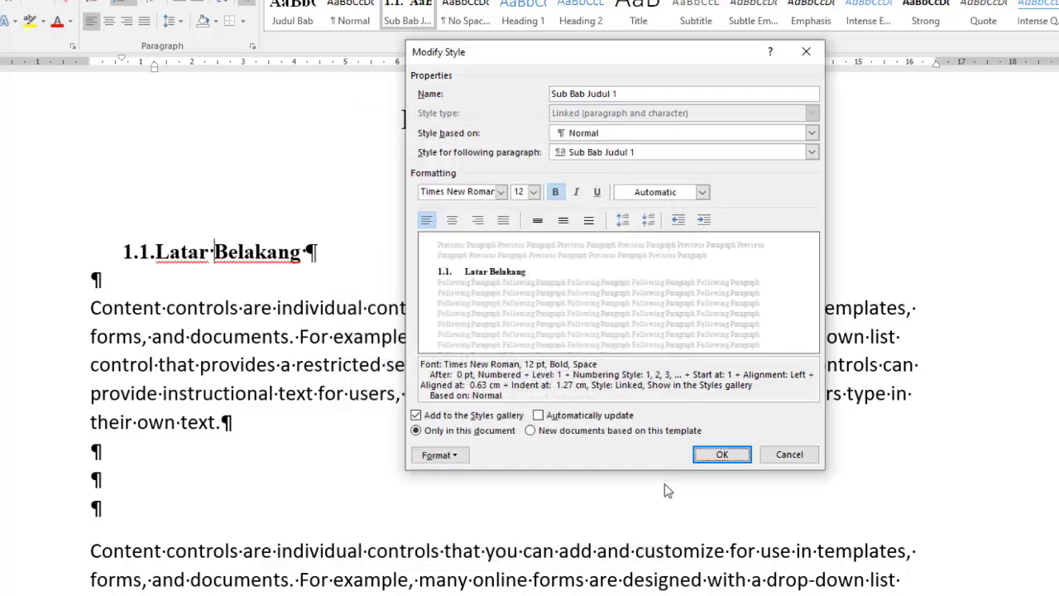
left_click(719, 453)
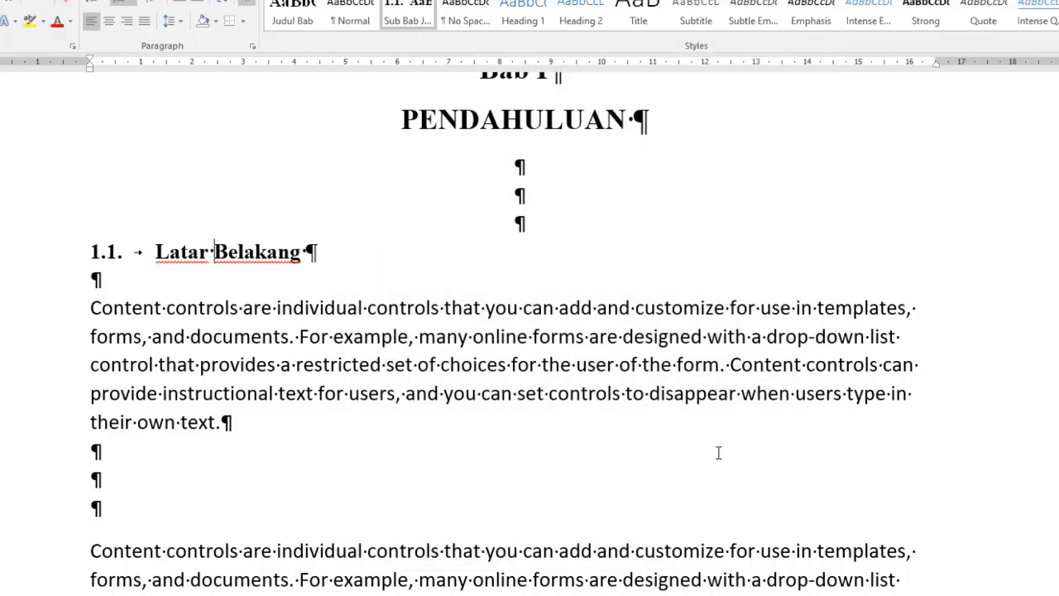
Apply the Sub Bab Judul 1 style to the Identifikasi Masalah subheading on page 9
left_click(354, 340)
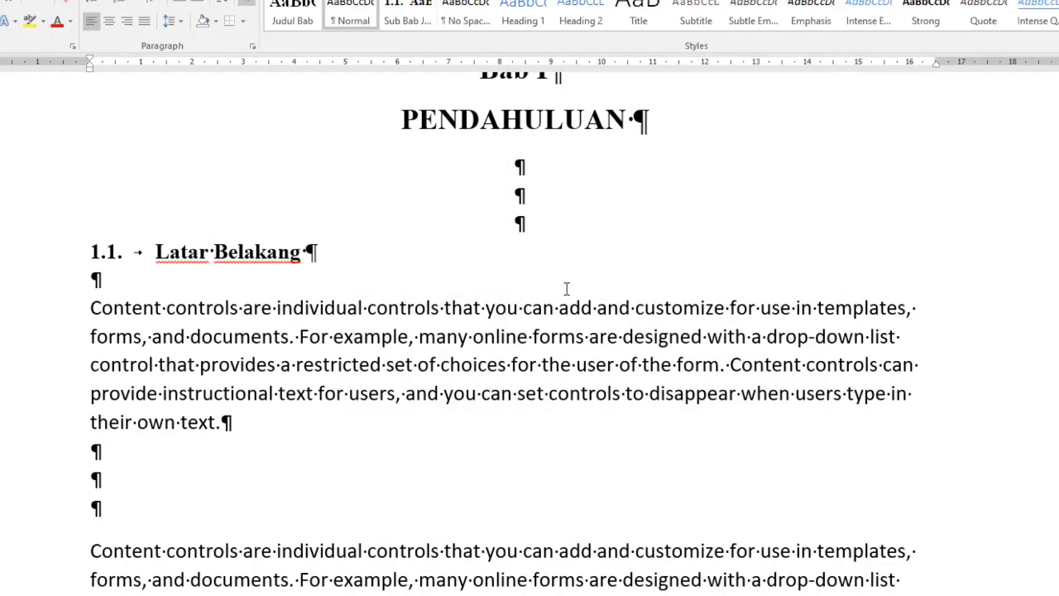
scroll(567, 288, "down", 4)
scroll(565, 288, "down", 8)
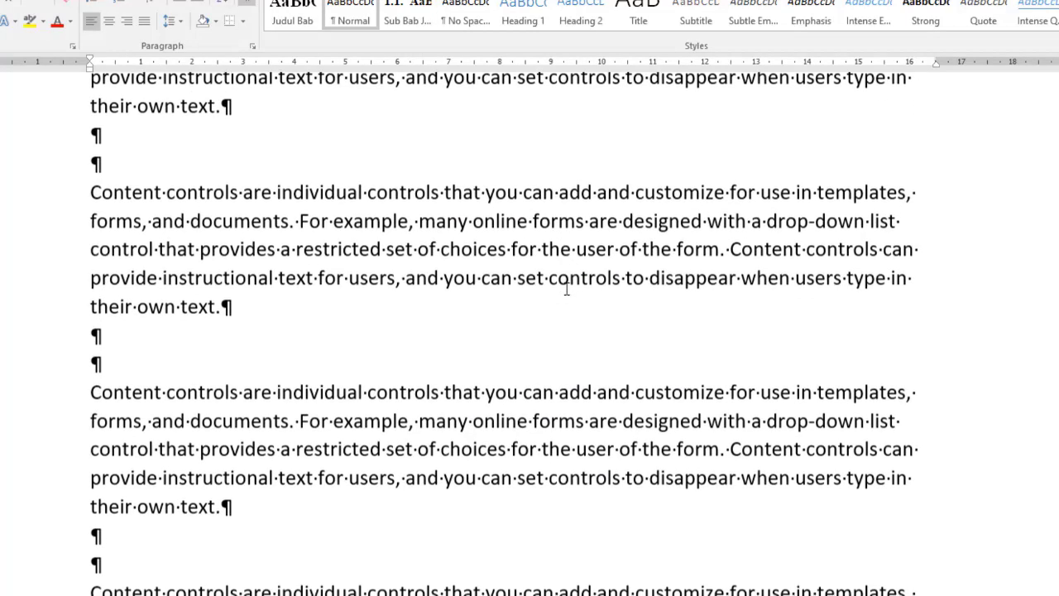
scroll(567, 288, "down", 3)
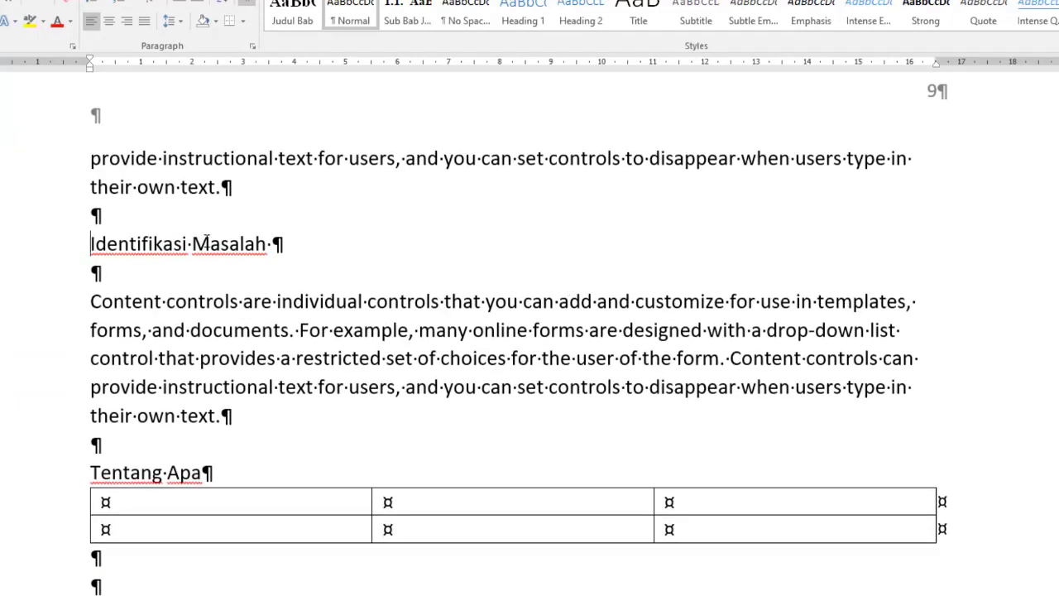
left_click(278, 244, "shift")
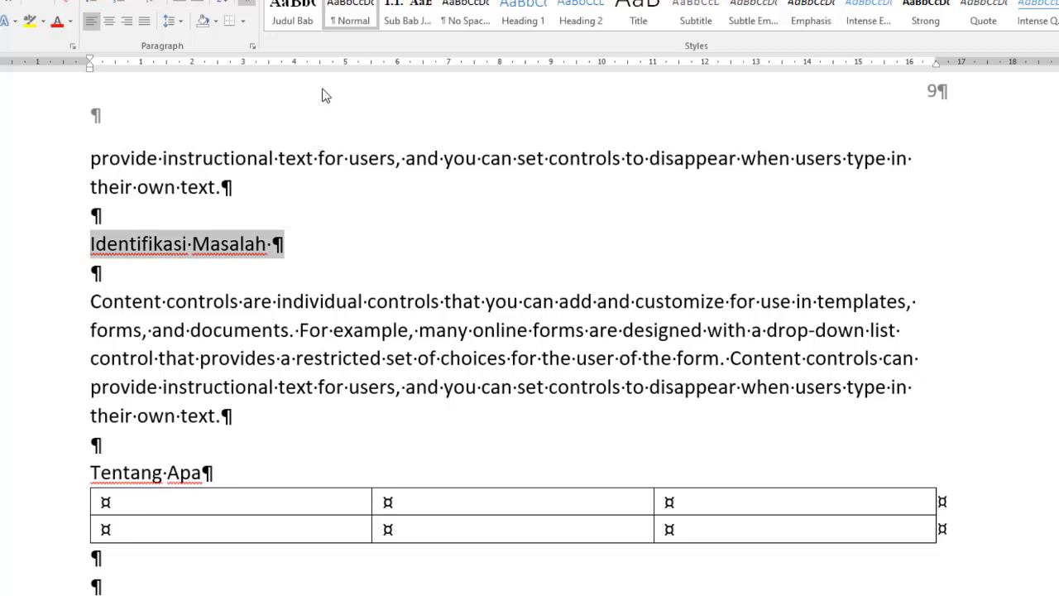
left_click(406, 19)
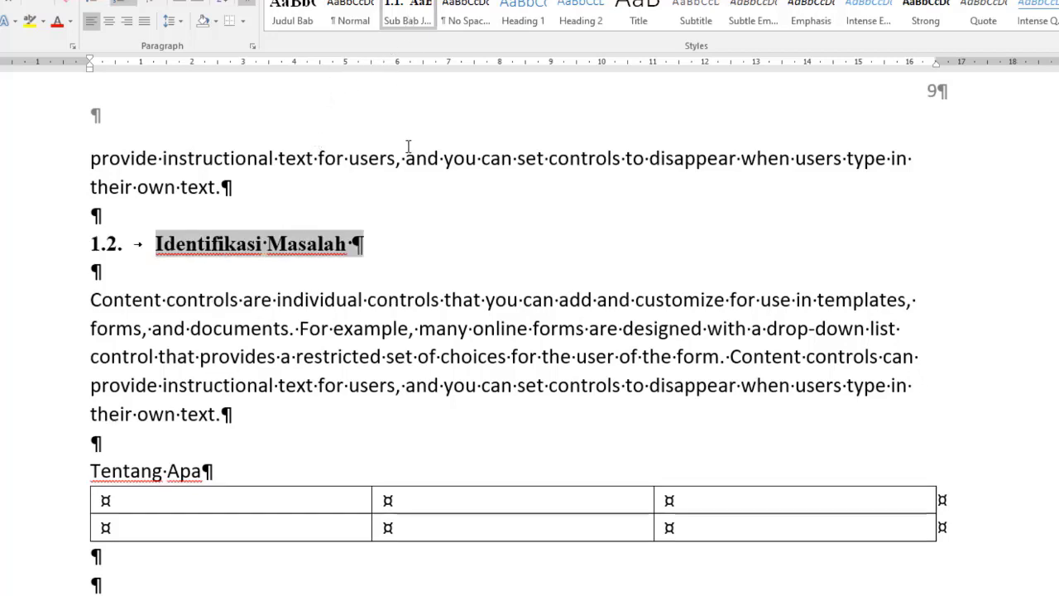
left_click(431, 248)
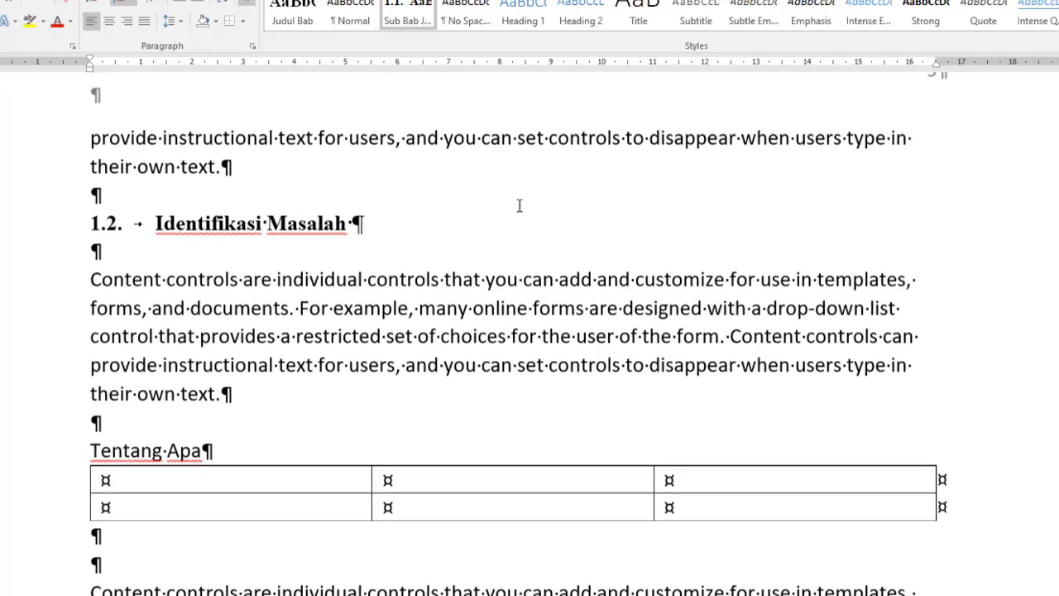
Review the styled subheadings back to the start of Bab I and view the full Styles gallery
scroll(518, 207, "up", 3)
scroll(518, 206, "down", 5)
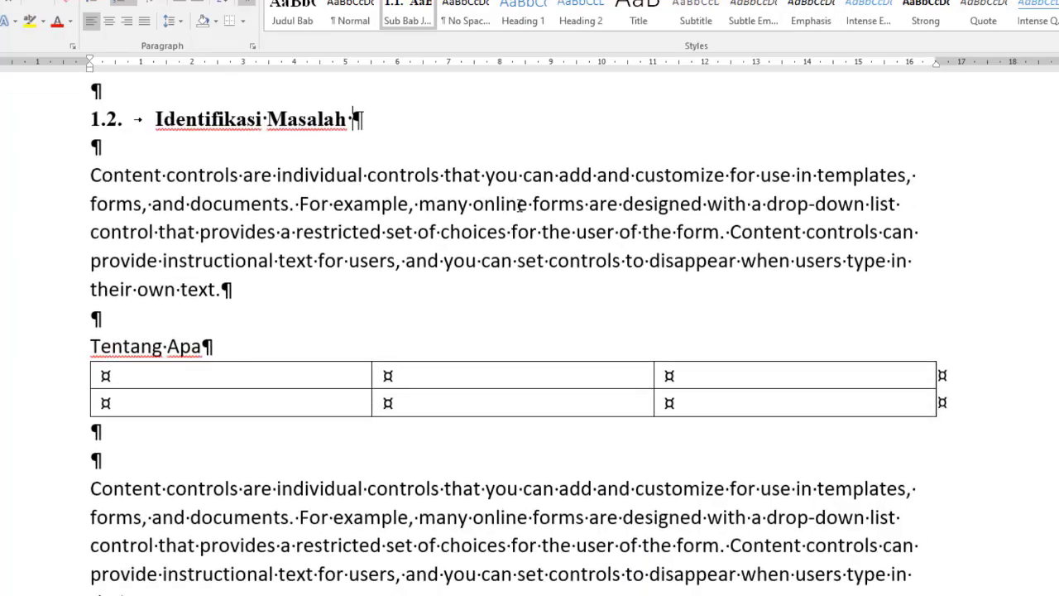
scroll(520, 207, "up", 4)
scroll(520, 206, "down", 6)
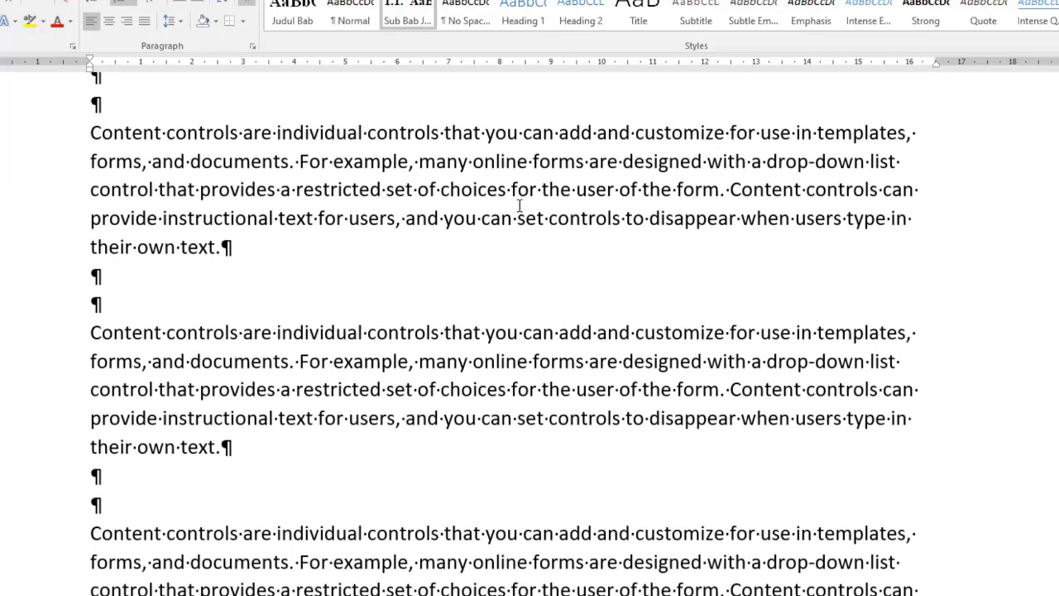
scroll(520, 206, "up", 10)
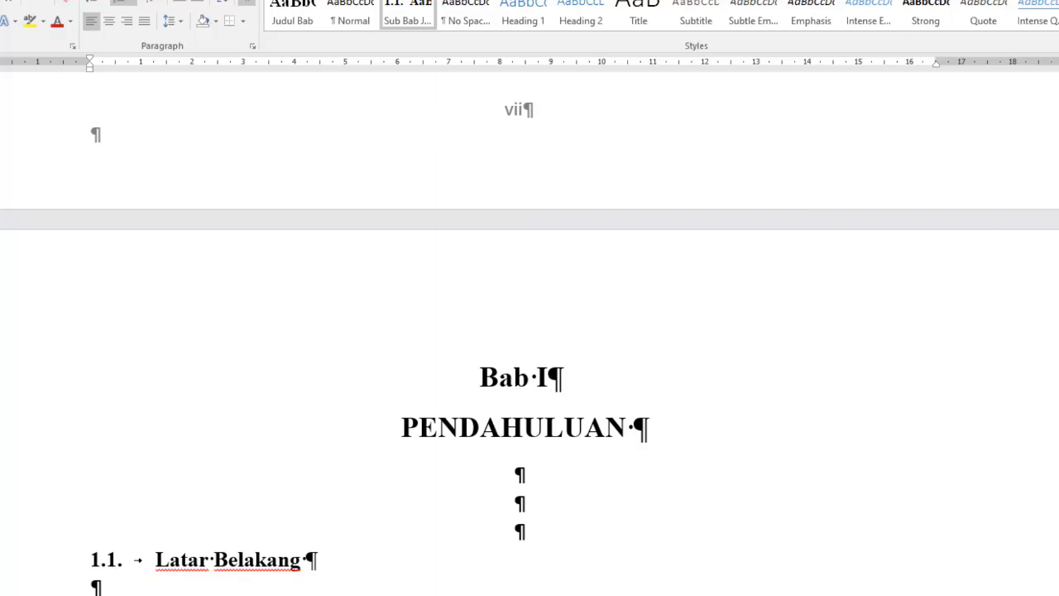
left_click(1058, 23)
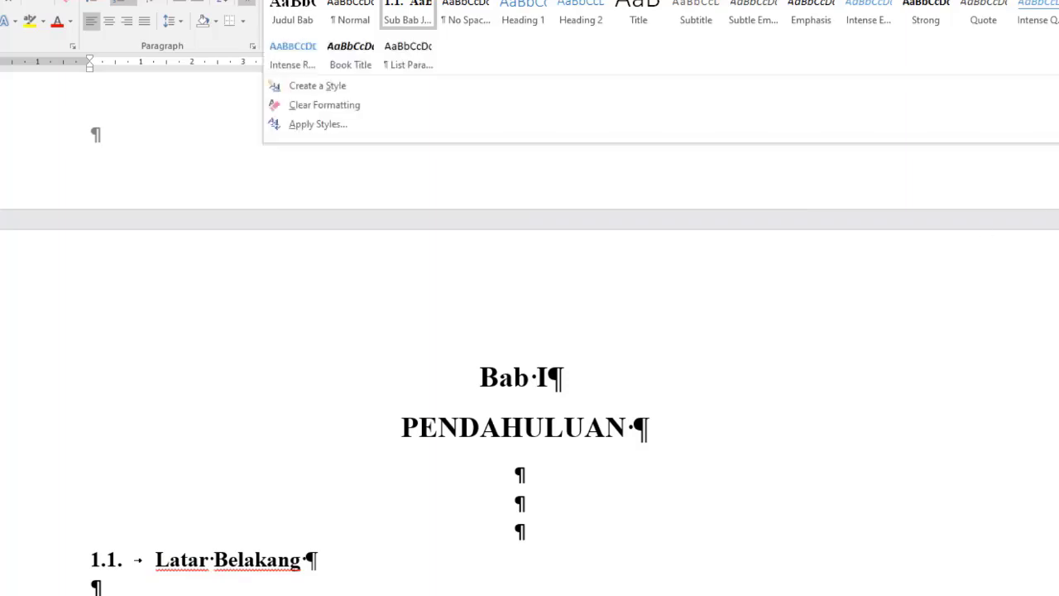
left_click(393, 589)
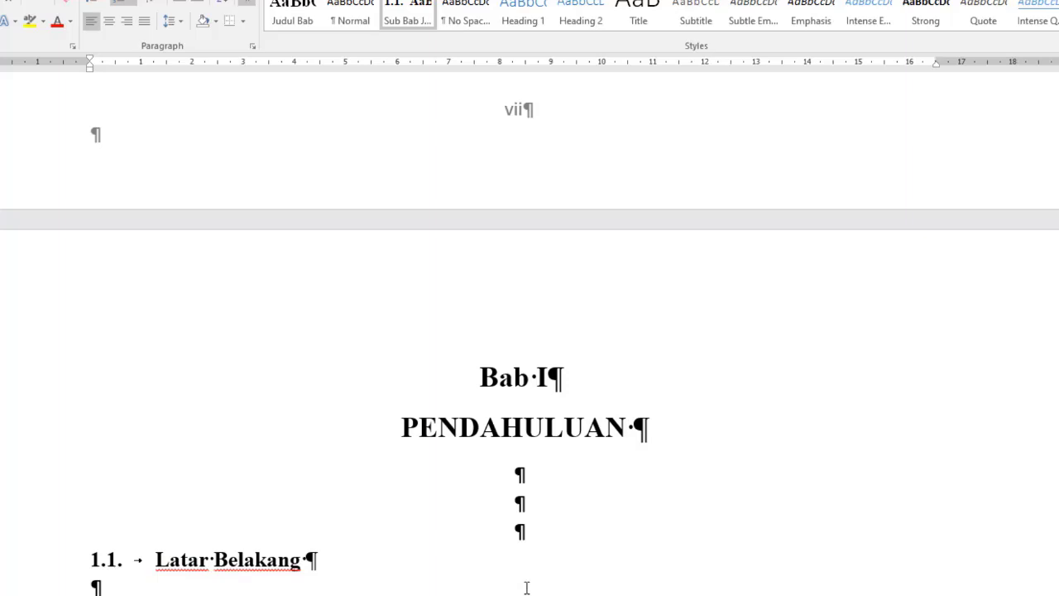
Look through the Bab I pages for unstyled subheadings, down to Batasan Masalah on page 10
scroll(526, 588, "down", 20)
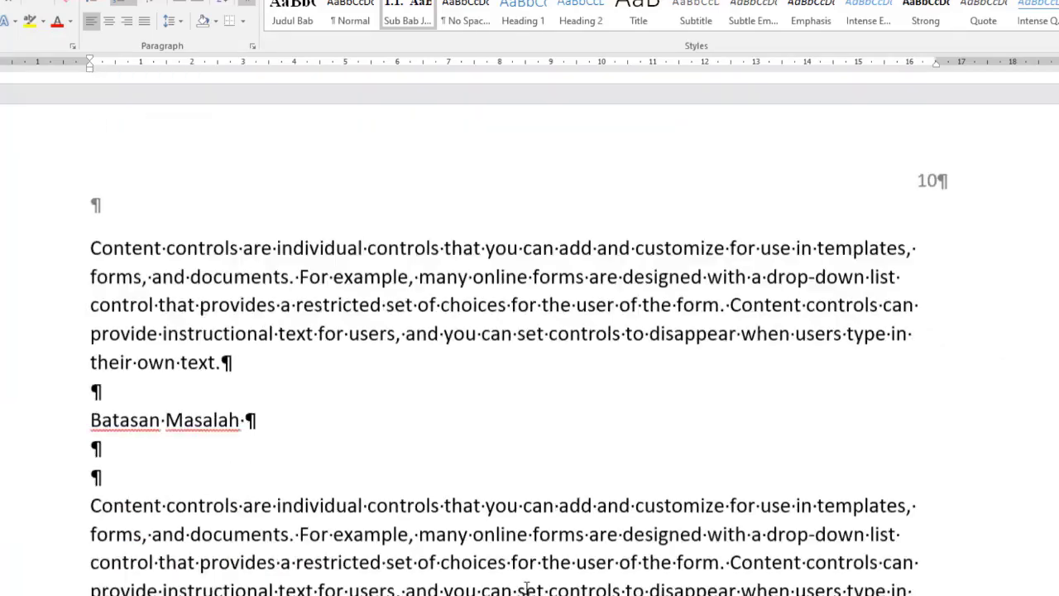
scroll(526, 588, "down", 5)
scroll(526, 590, "up", 10)
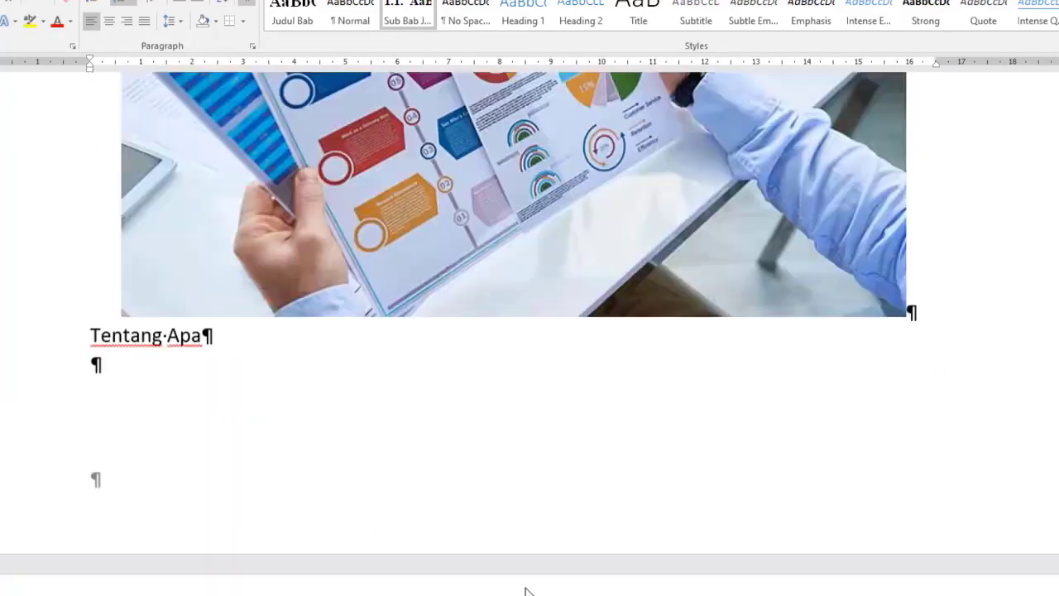
scroll(526, 589, "up", 15)
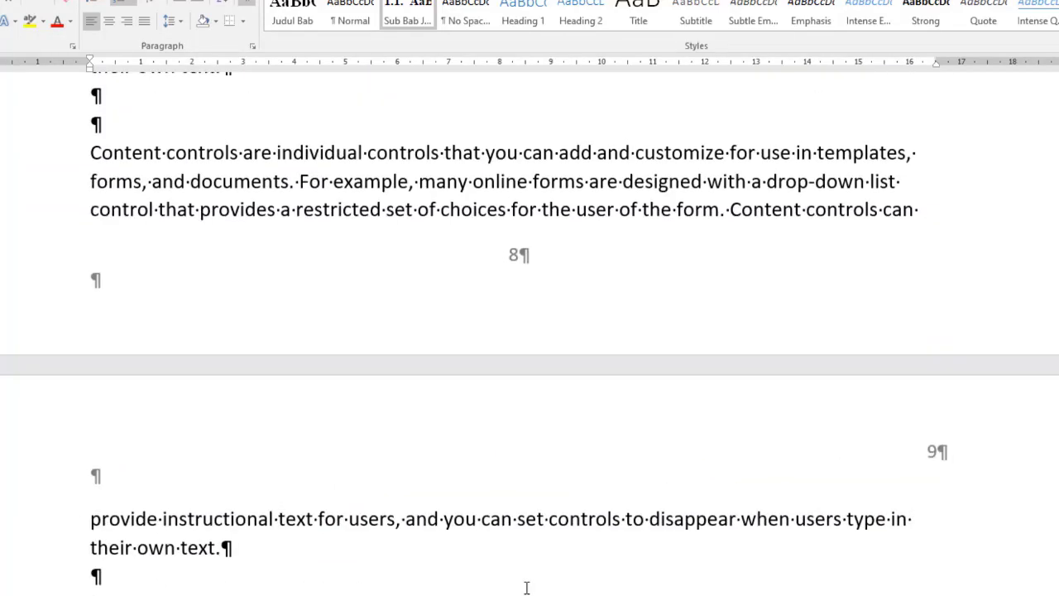
scroll(526, 588, "up", 1)
scroll(527, 589, "down", 15)
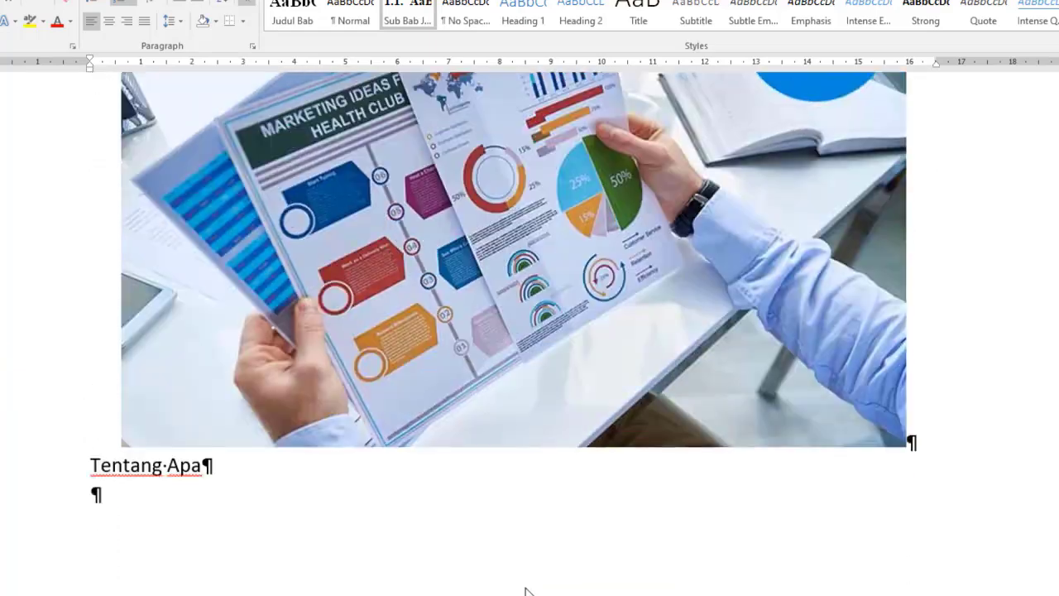
scroll(526, 589, "down", 15)
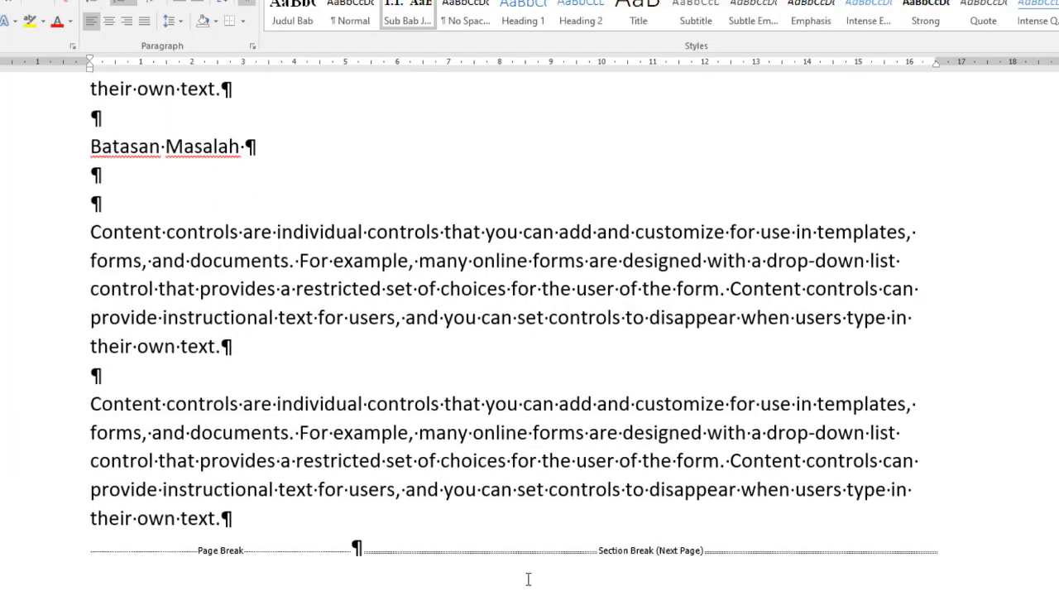
Apply the Sub Bab Judul 1 style to the Batasan Masalah subheading
left_click(254, 153)
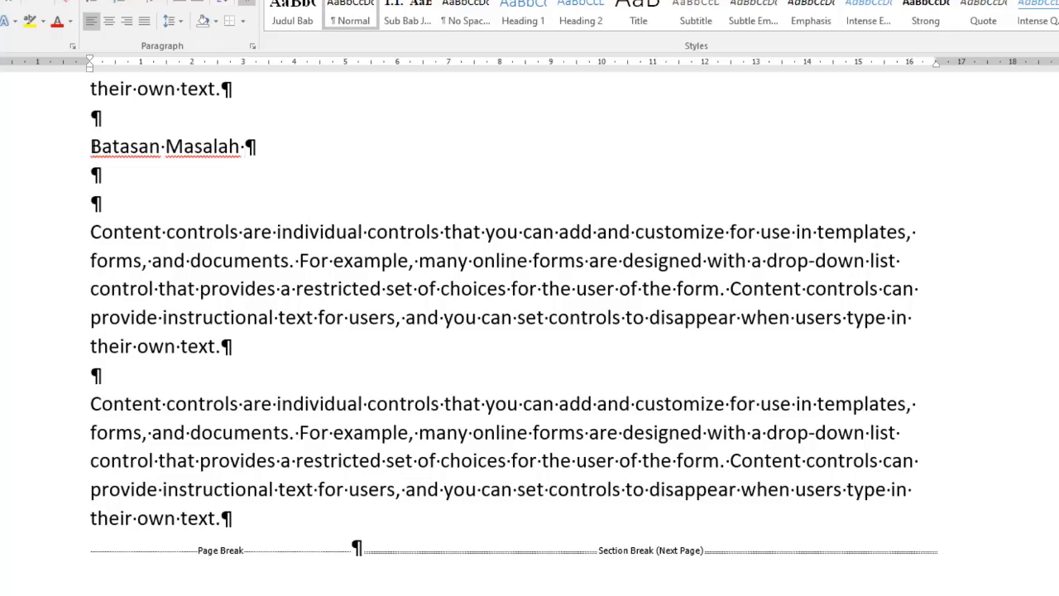
key("shift+Home")
left_click(409, 12)
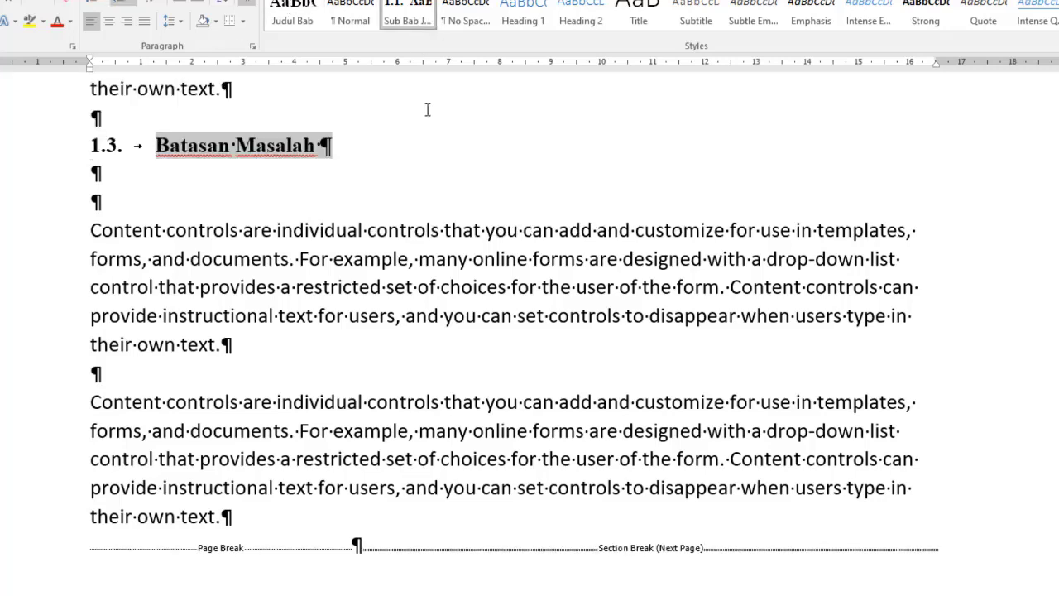
Start a new style from the Landasan Teori subheading under Bab II and name it Sub Judul Bab 2
scroll(525, 236, "down", 2)
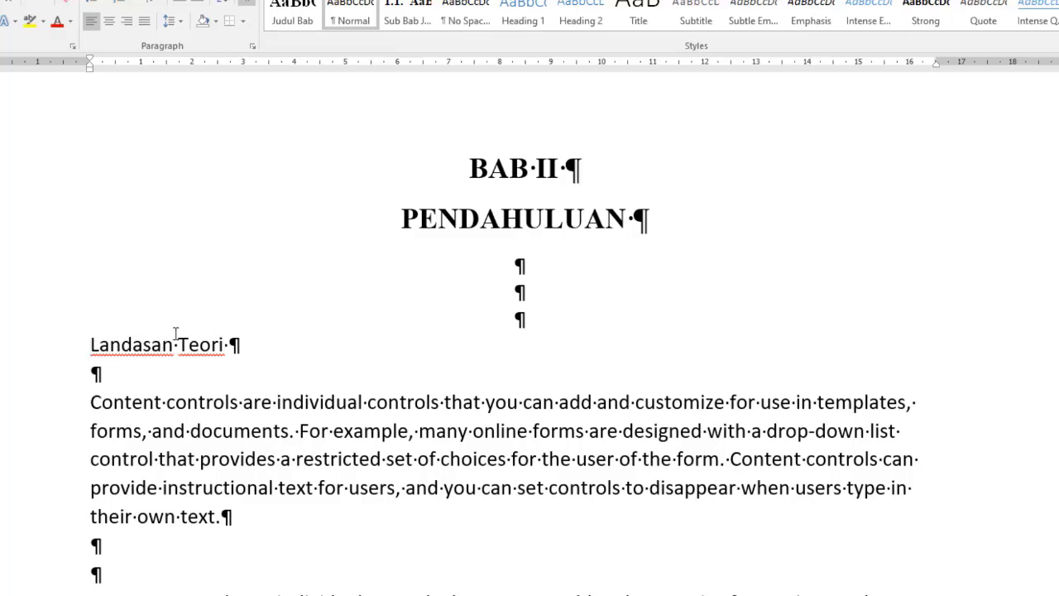
left_click(175, 341)
left_click(1058, 21)
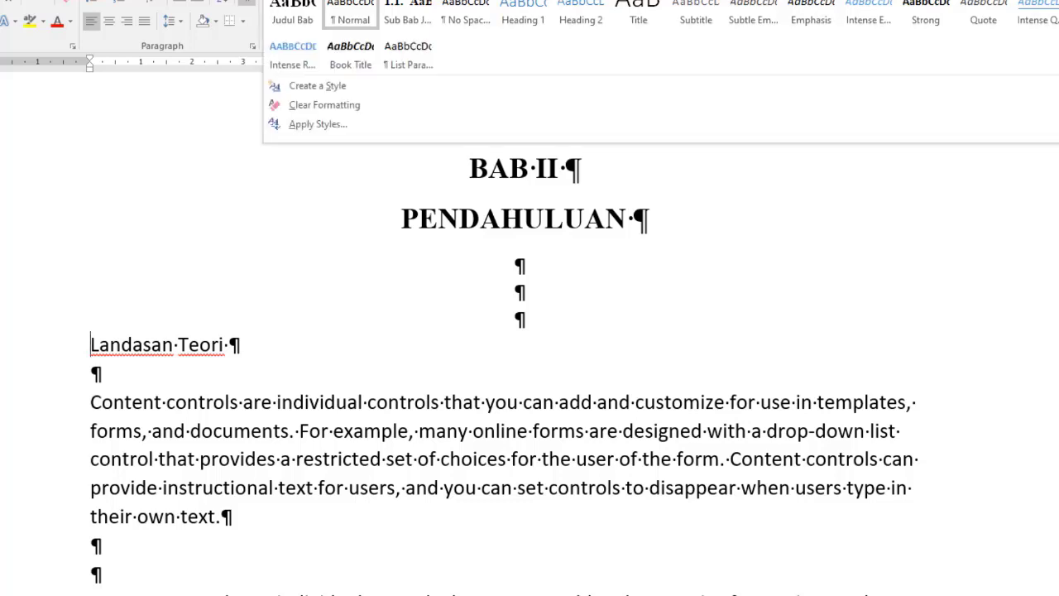
left_click(411, 85)
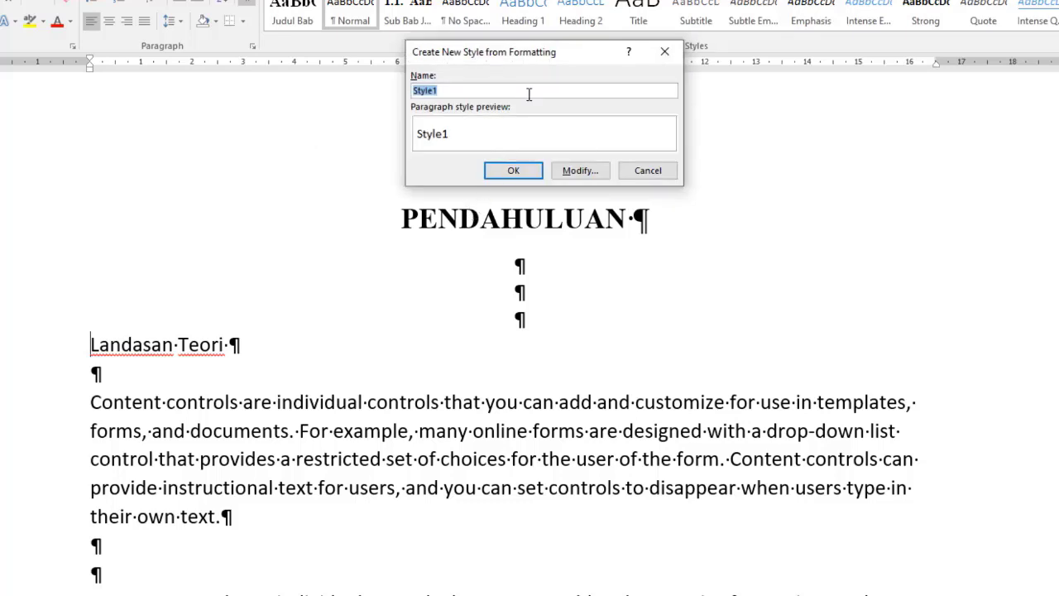
type("S")
key("BackSpace")
key("BackSpace")
type("Judul Bab 2")
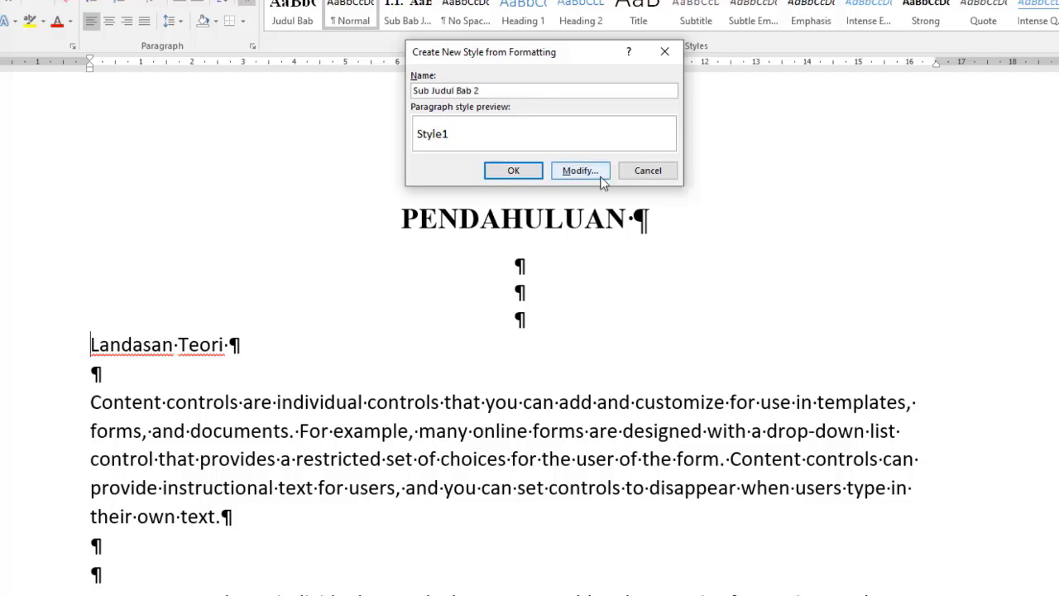
Format the Sub Judul Bab 2 style as bold Times New Roman and open its numbering options
left_click(594, 172)
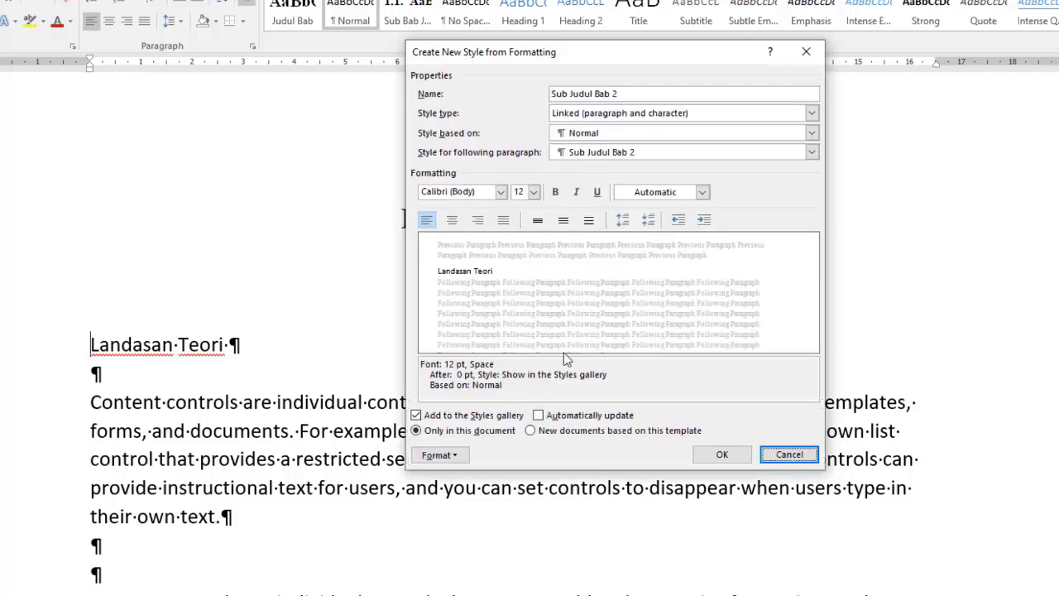
left_click(501, 192)
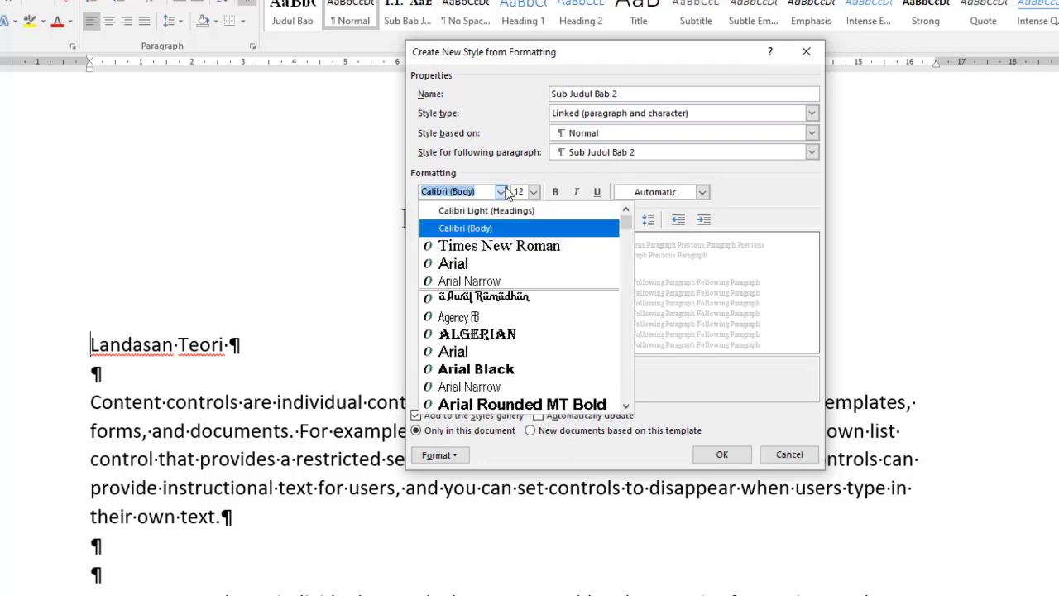
left_click(497, 246)
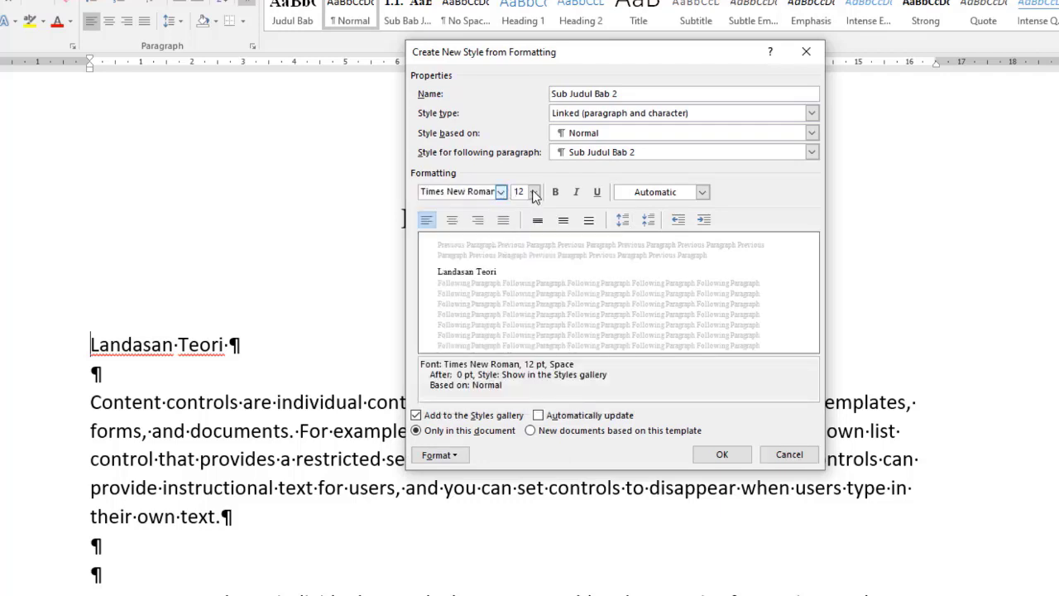
left_click(556, 191)
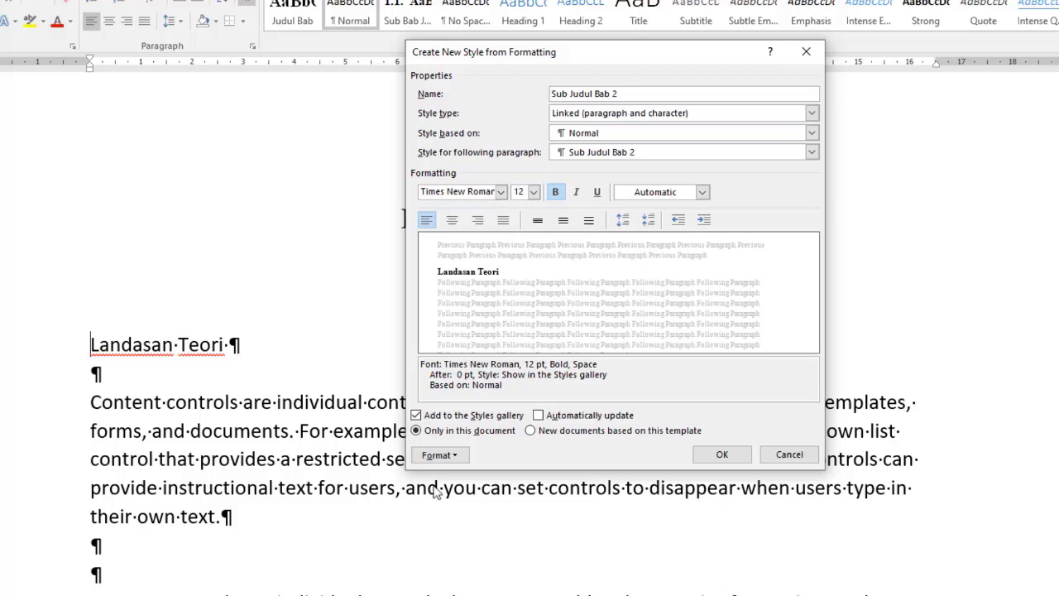
left_click(441, 457)
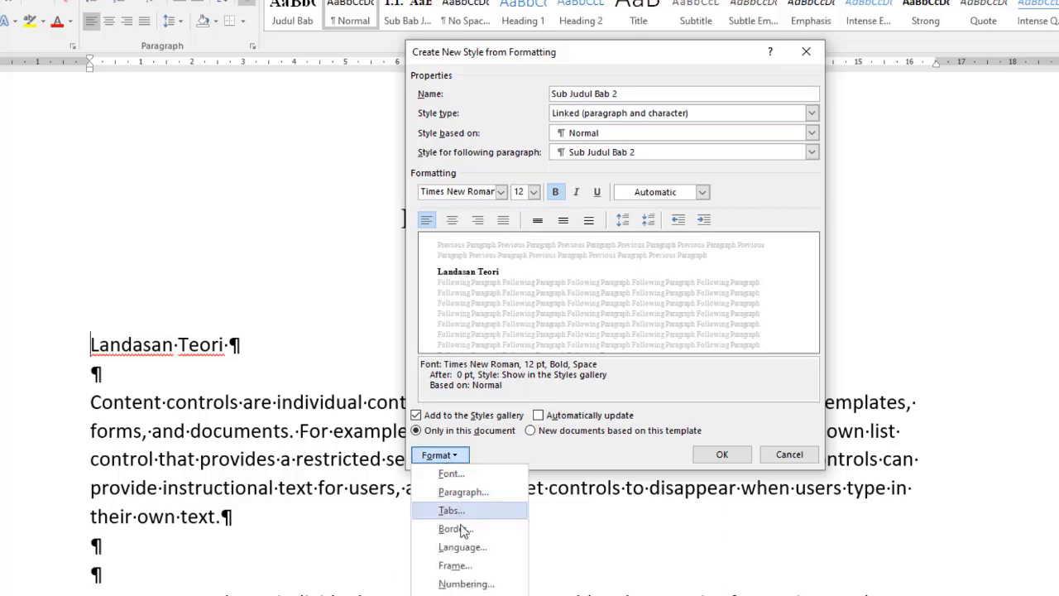
left_click(473, 582)
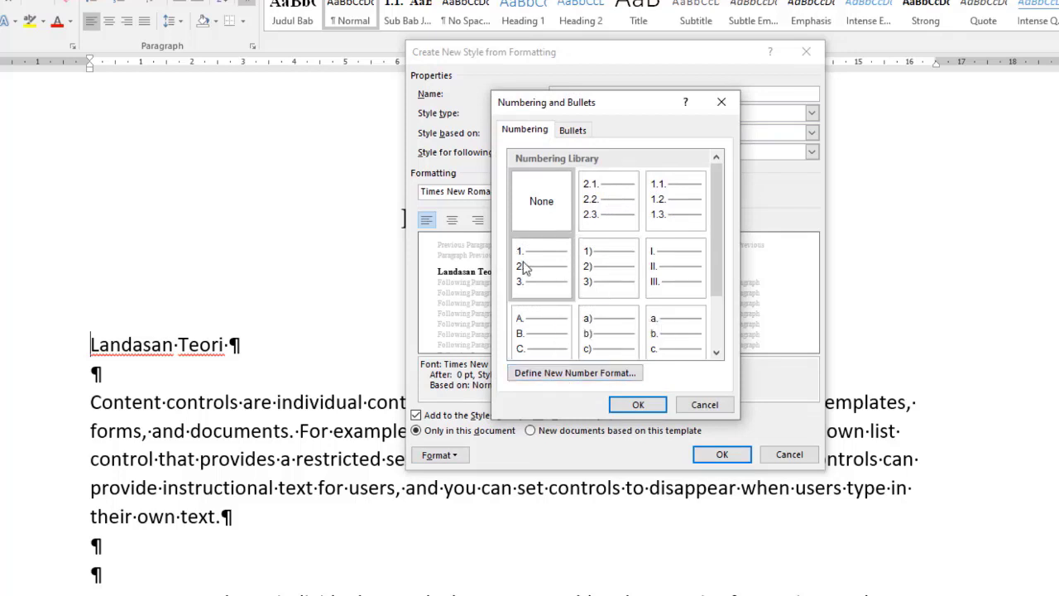
left_click(566, 378)
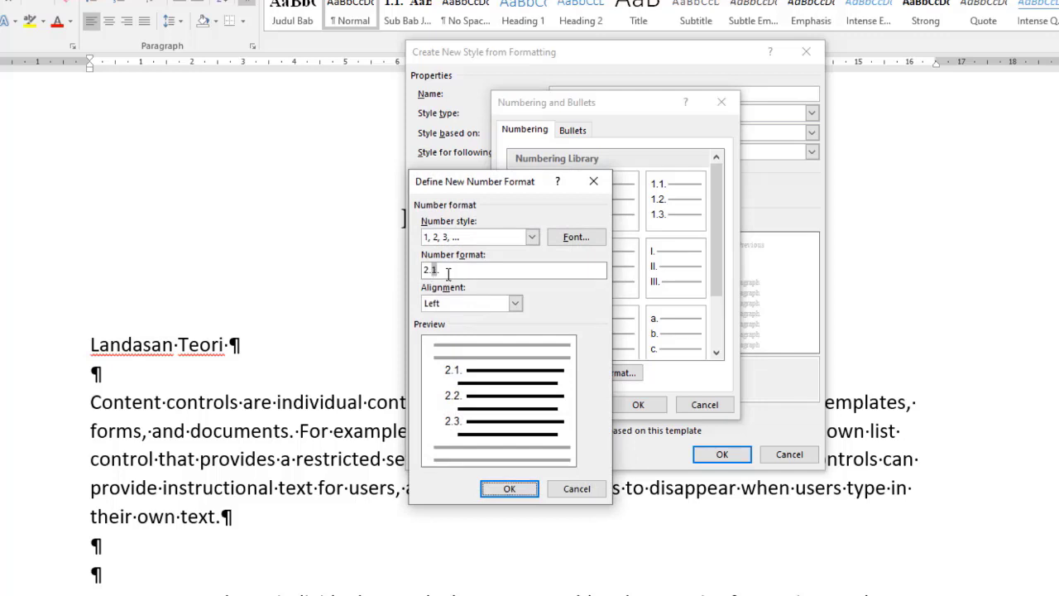
left_click(431, 271)
type(".")
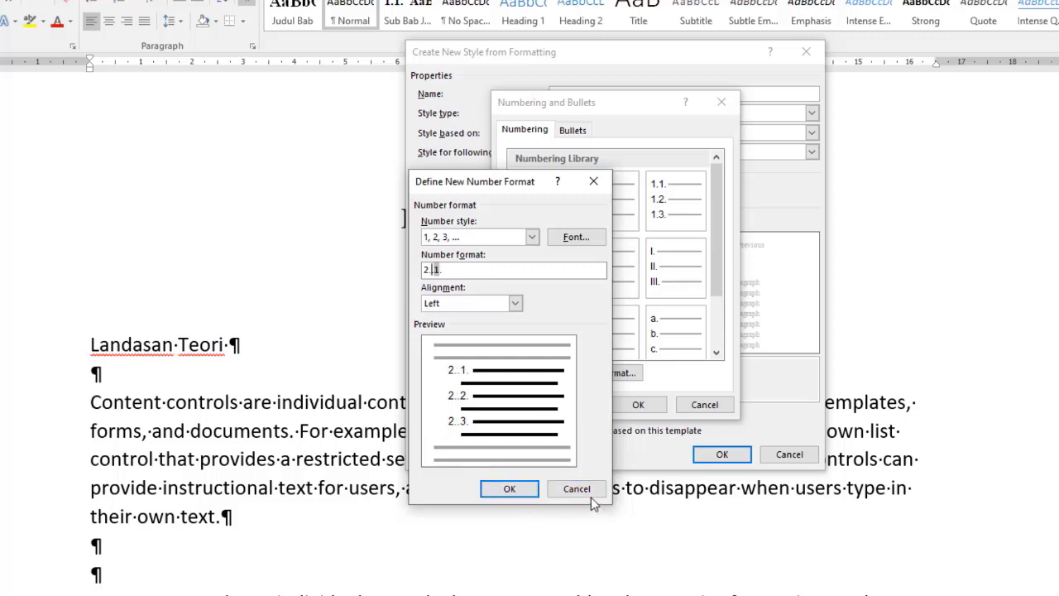
left_click(577, 488)
Number the Sub Judul Bab 2 style in the 2.1. format, with left and hanging indents of 0, and save it
left_click(614, 203)
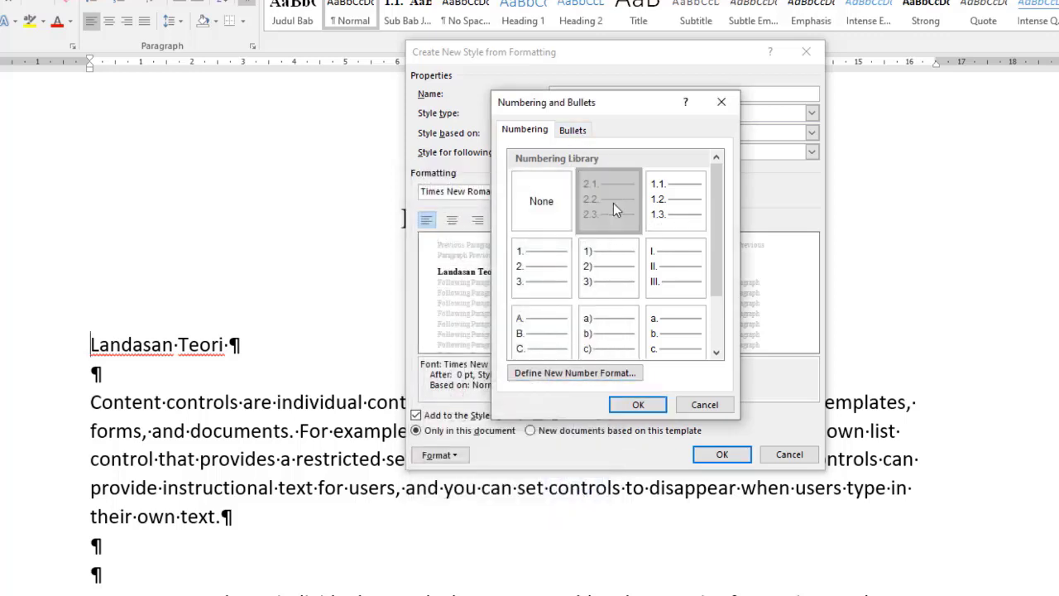
left_click(640, 408)
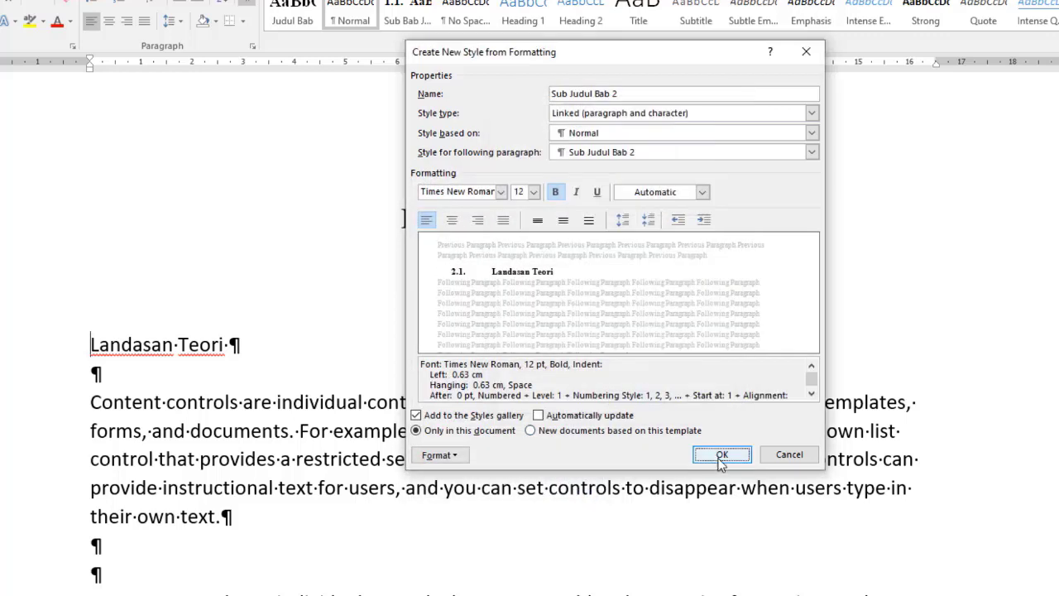
left_click(439, 454)
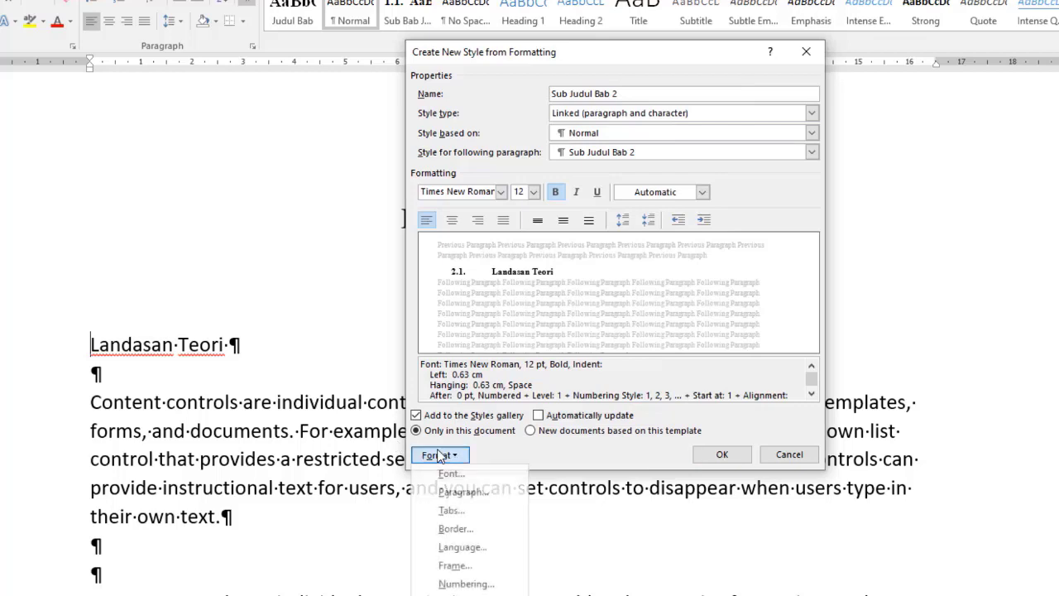
left_click(479, 489)
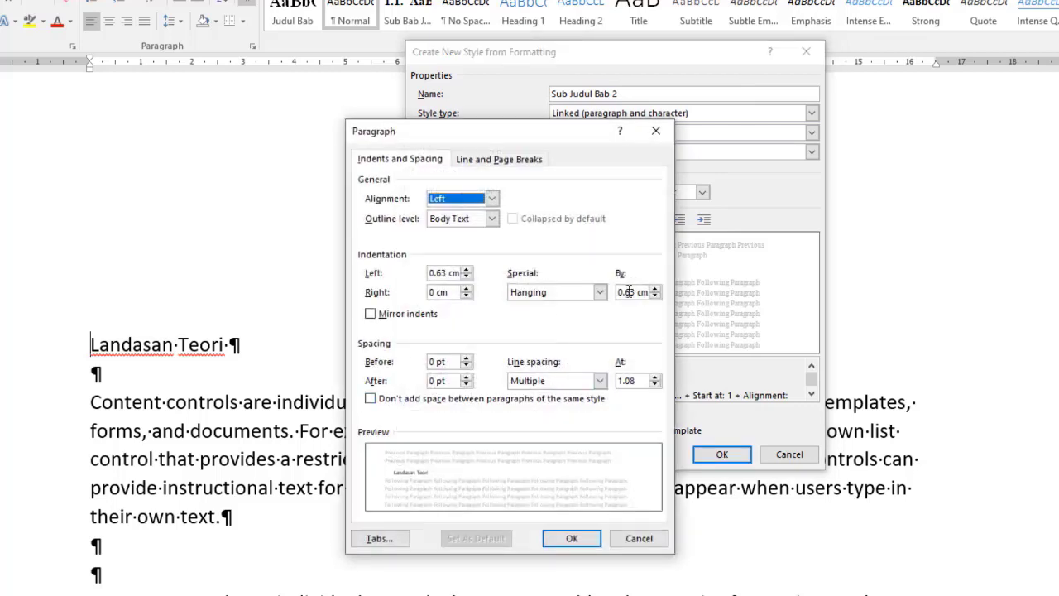
left_click_drag(637, 293, 598, 299)
type("0")
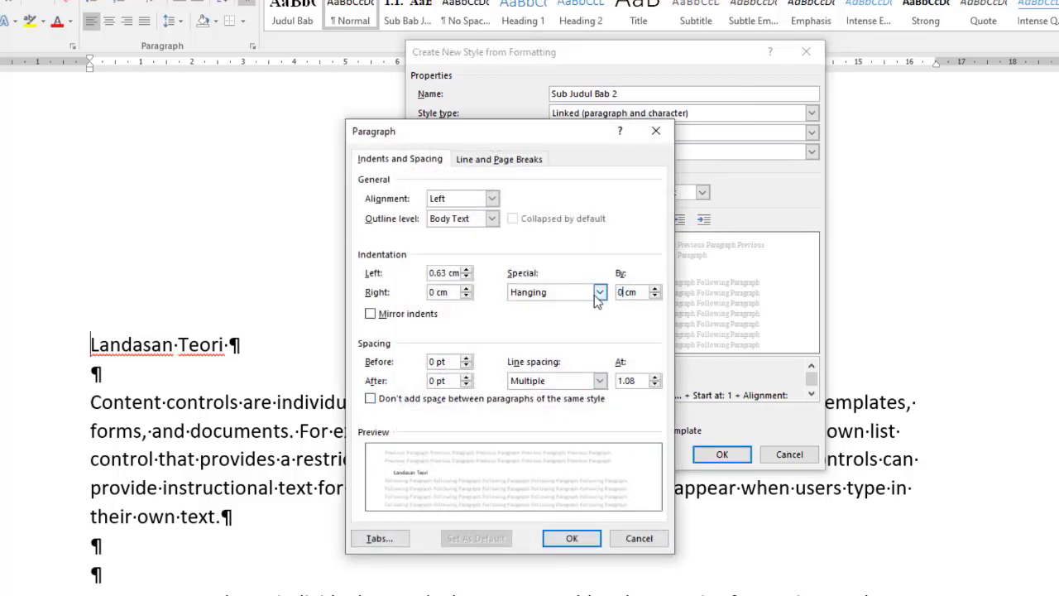
left_click_drag(448, 278, 384, 277)
type("0")
left_click(575, 539)
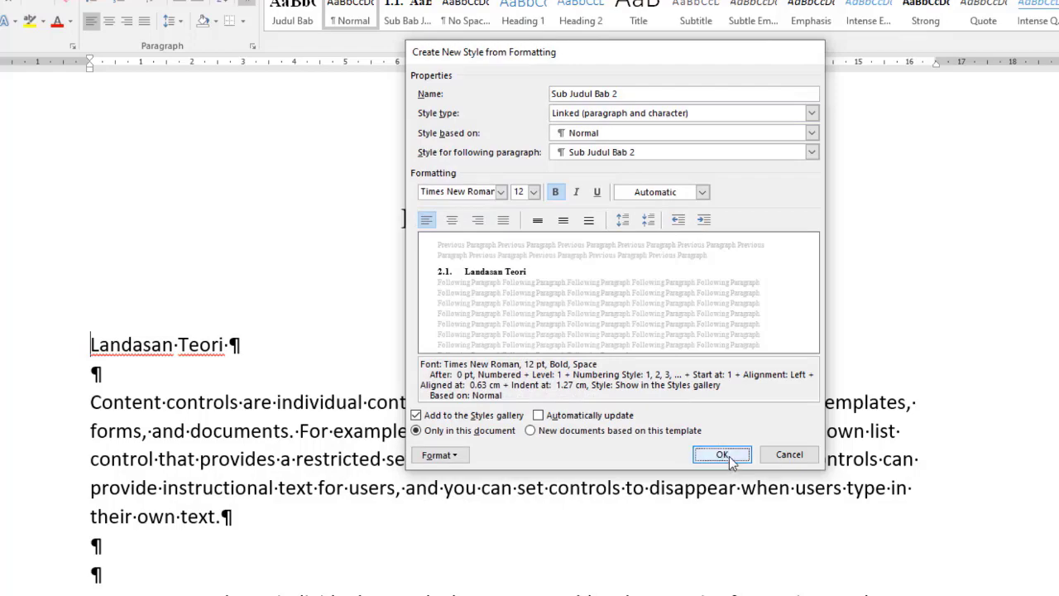
left_click(722, 455)
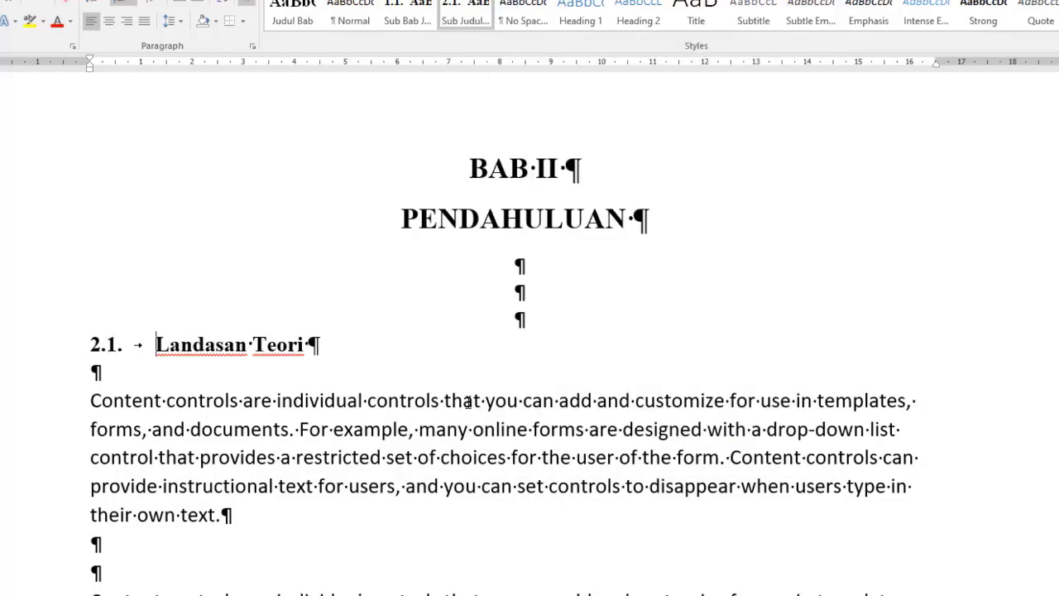
Apply the Sub Judul Bab 2 style to the Kerangka Pemikiran subheading on page 12
scroll(468, 402, "down", 12)
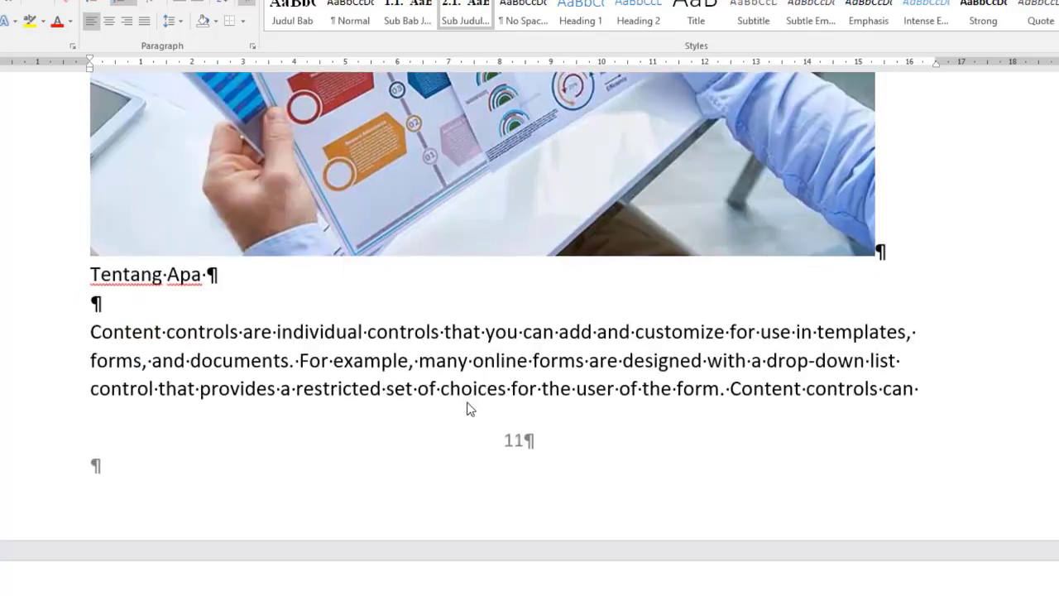
scroll(468, 408, "down", 10)
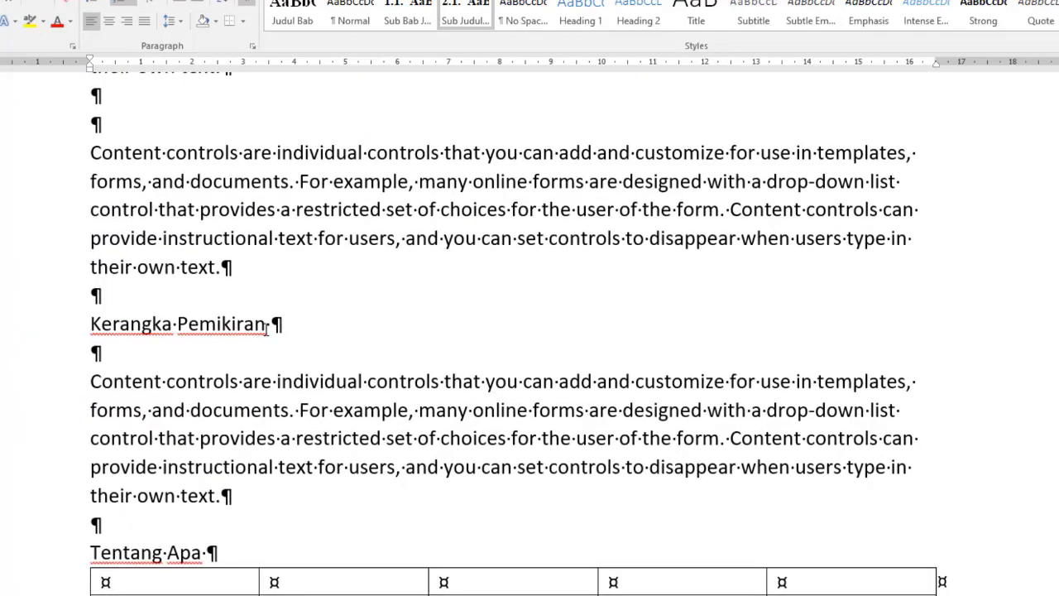
left_click(267, 329)
left_click(85, 323)
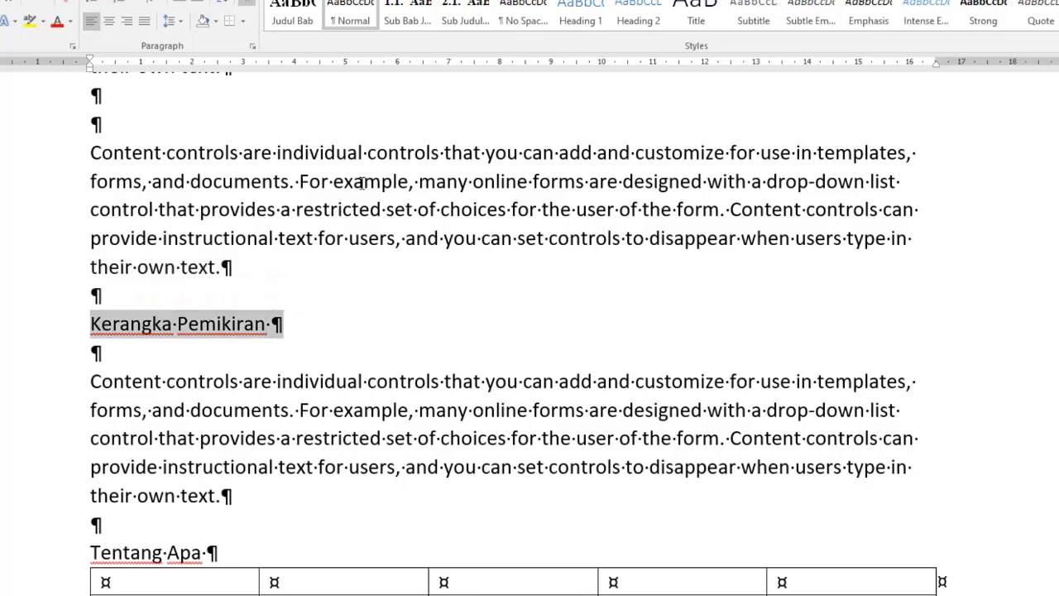
left_click(455, 10)
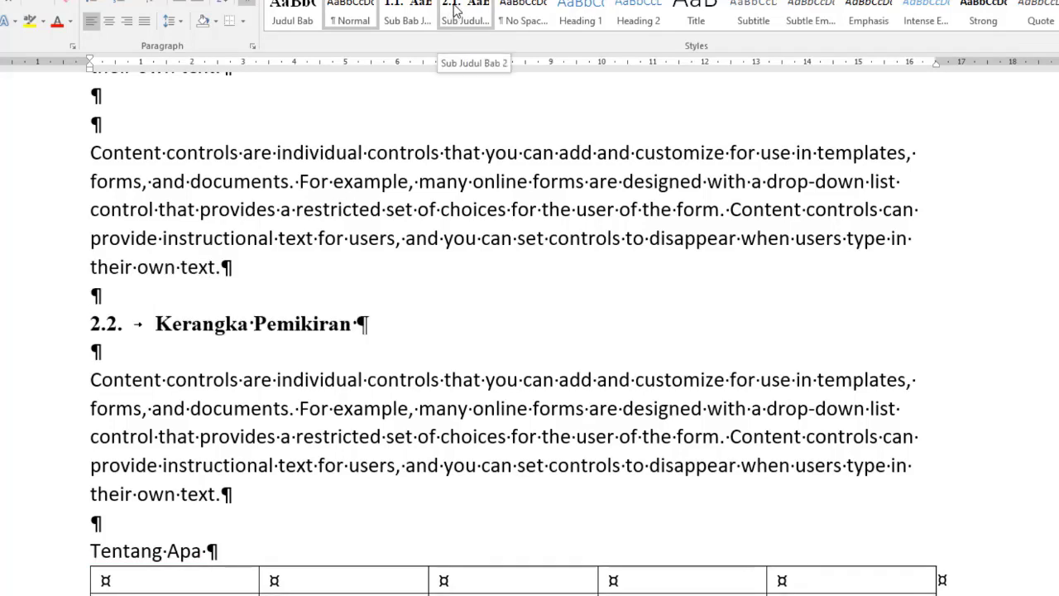
left_click(407, 430)
Review the styled headings back through the document and place the cursor at the end of the Daftar ISI title
scroll(407, 427, "down", 10)
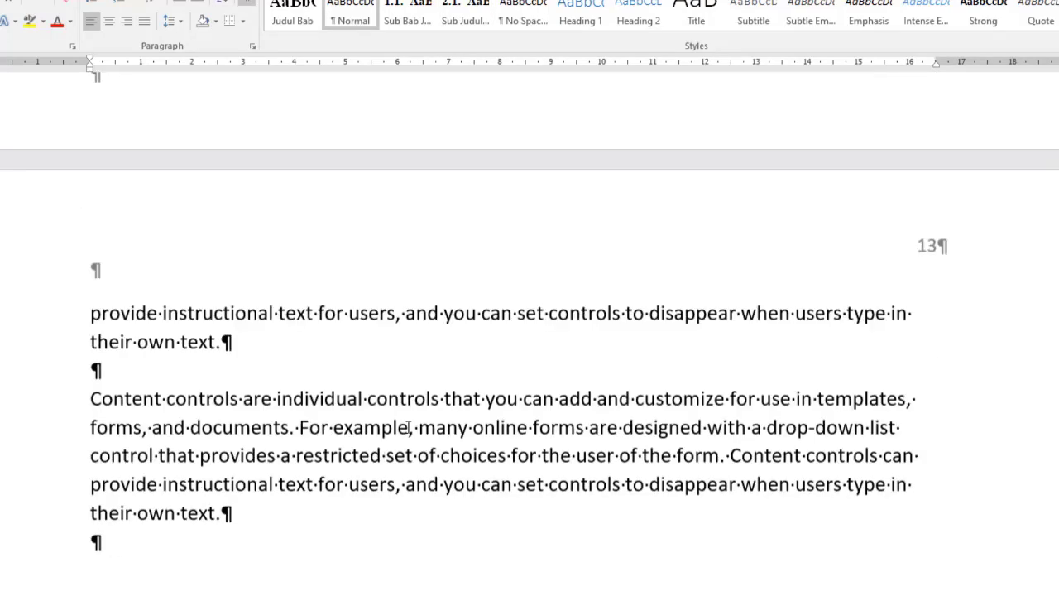
scroll(409, 427, "up", 10)
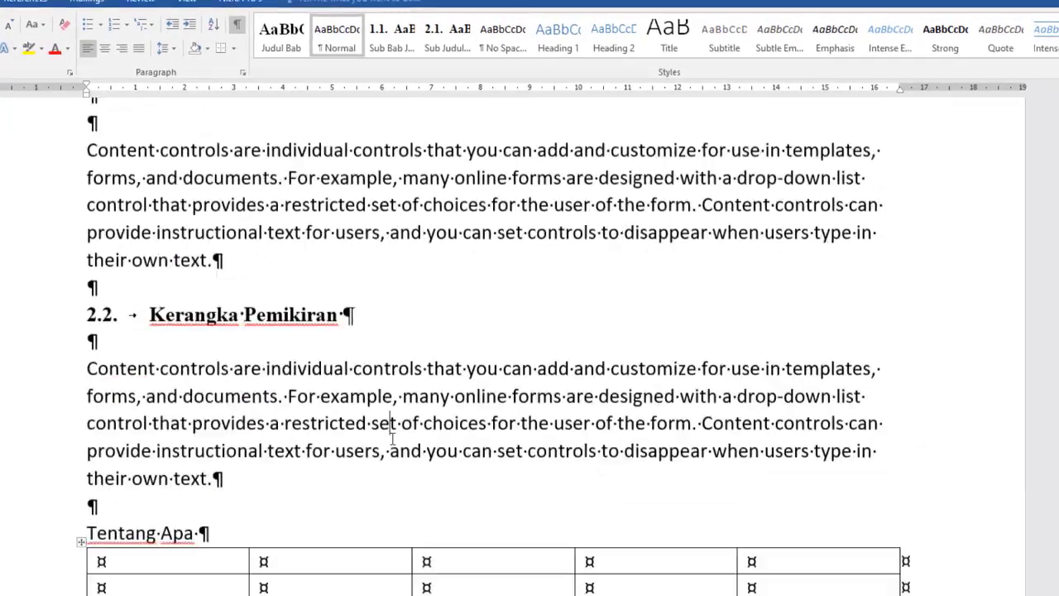
scroll(392, 439, "up", 8)
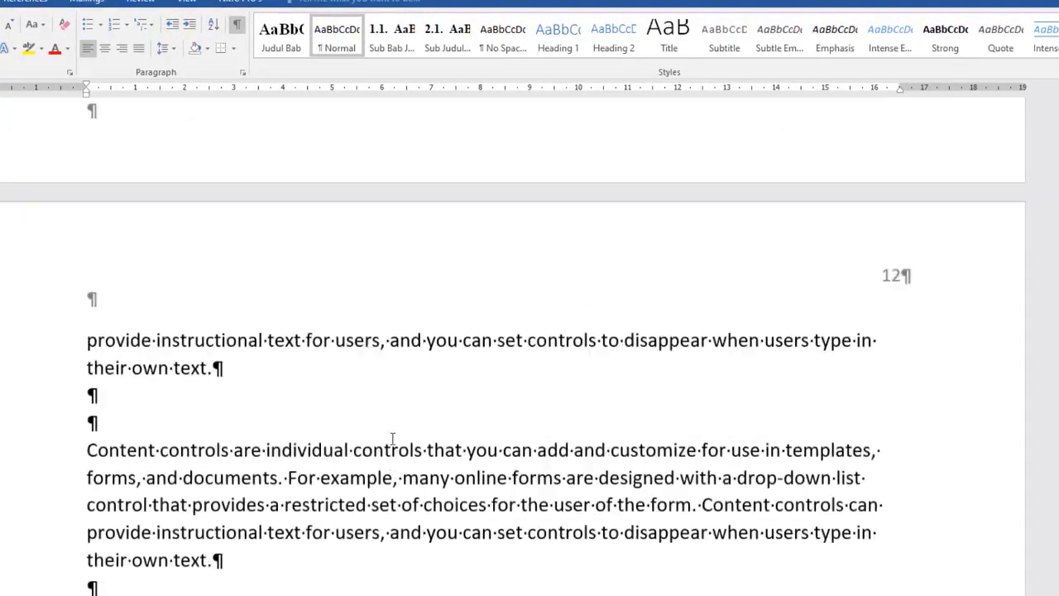
scroll(393, 439, "up", 8)
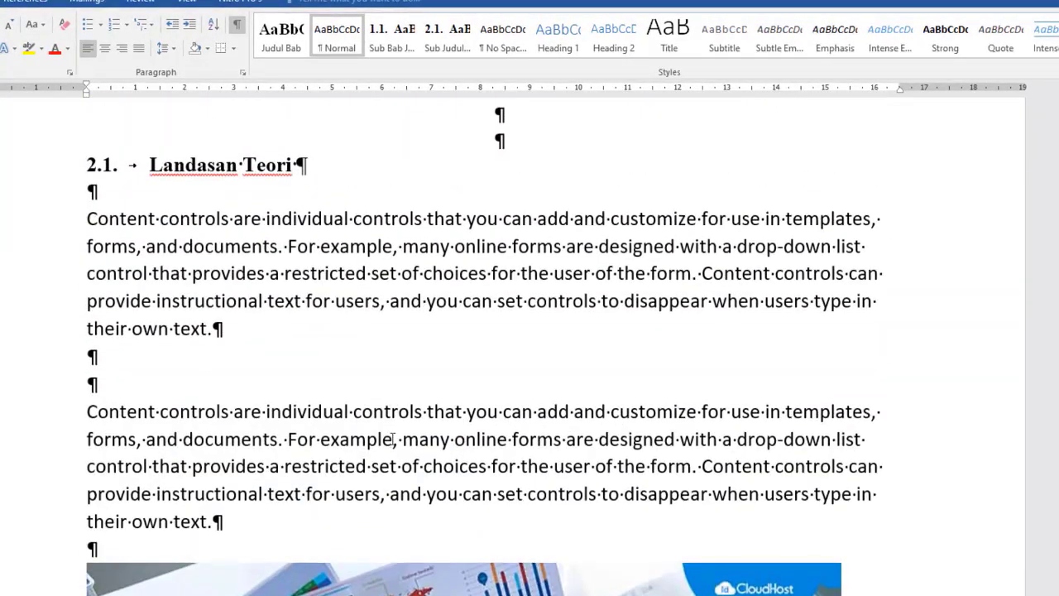
scroll(392, 438, "up", 12)
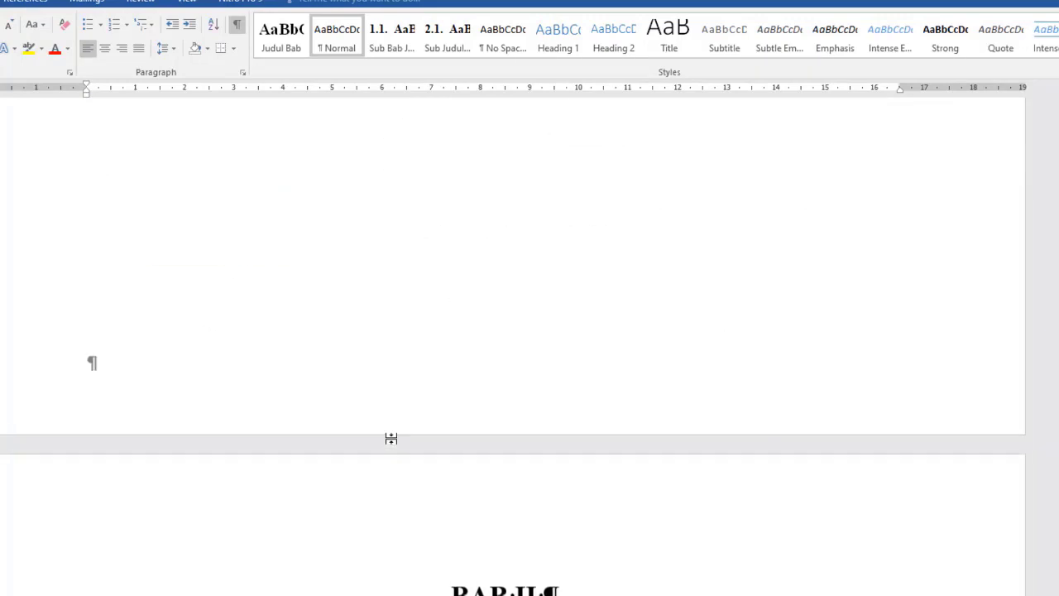
scroll(392, 439, "up", 12)
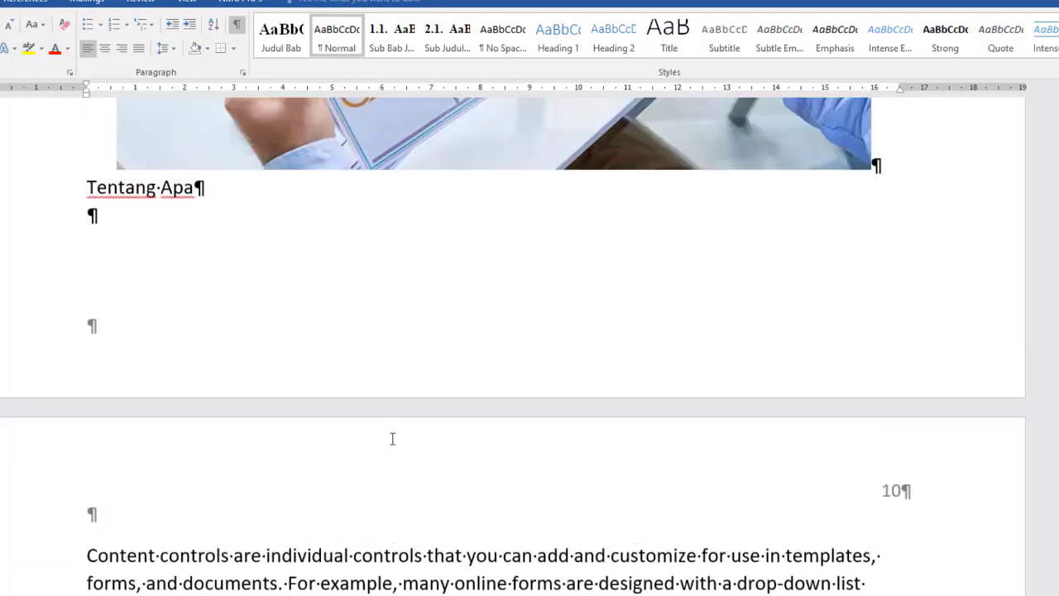
scroll(392, 439, "up", 12)
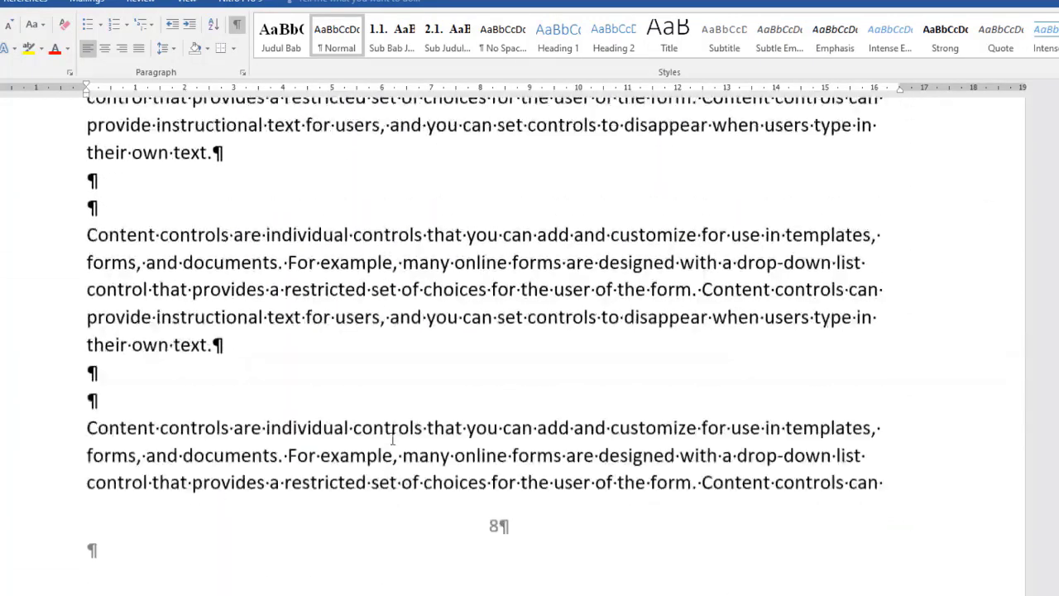
scroll(392, 439, "up", 12)
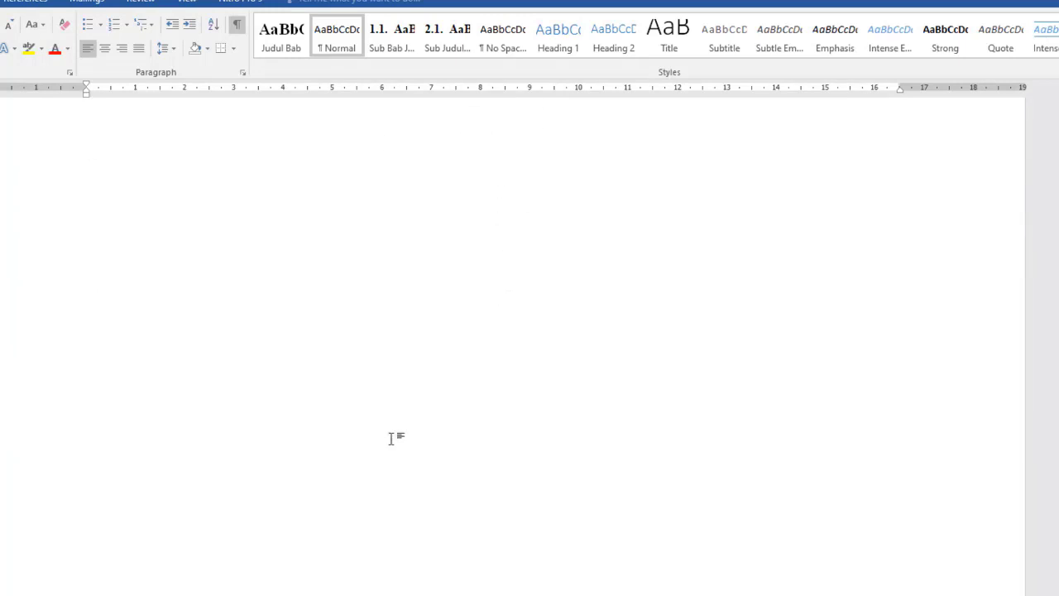
scroll(392, 439, "up", 10)
scroll(393, 438, "up", 3)
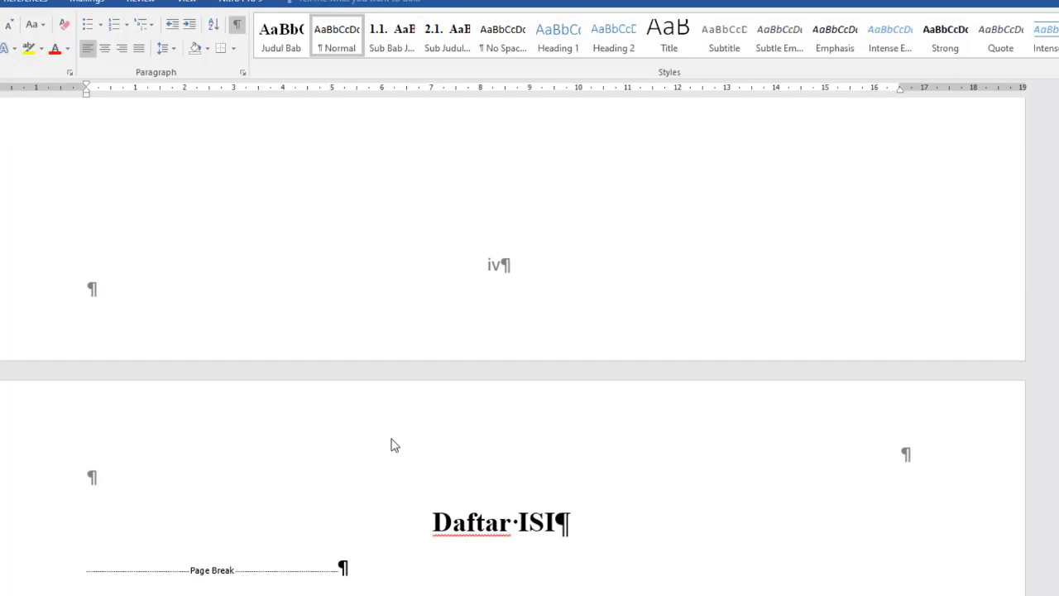
left_click(559, 523)
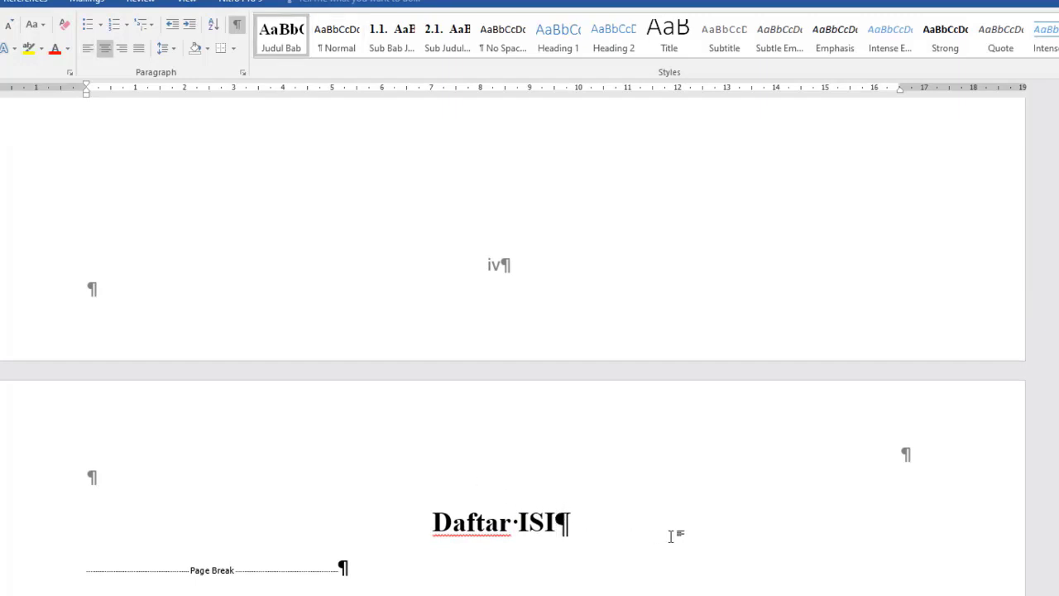
Add several blank lines between the Daftar ISI title and the page break
key("Return")
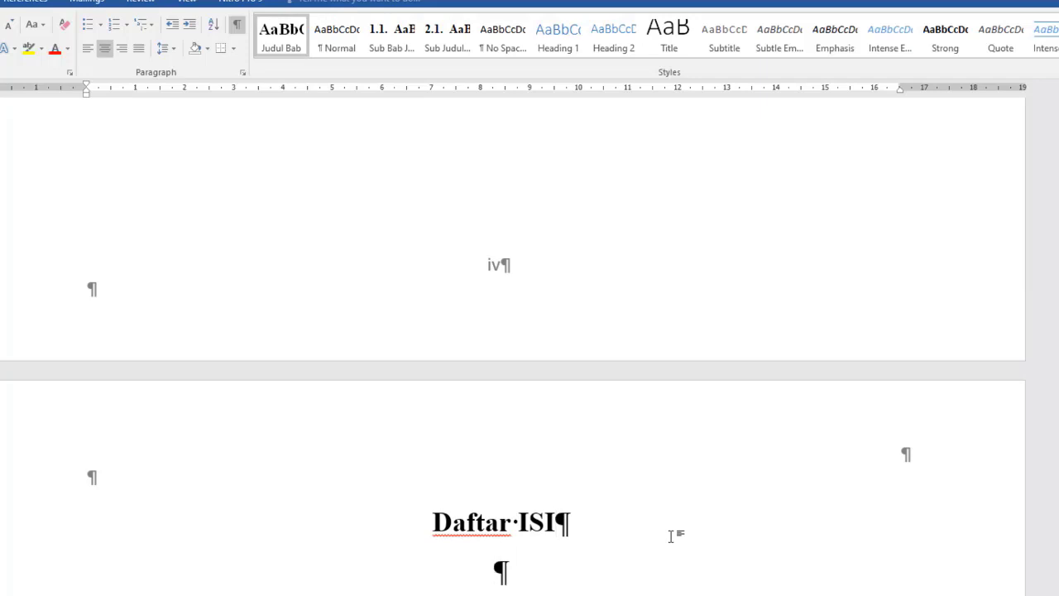
key("Return")
key("Return")
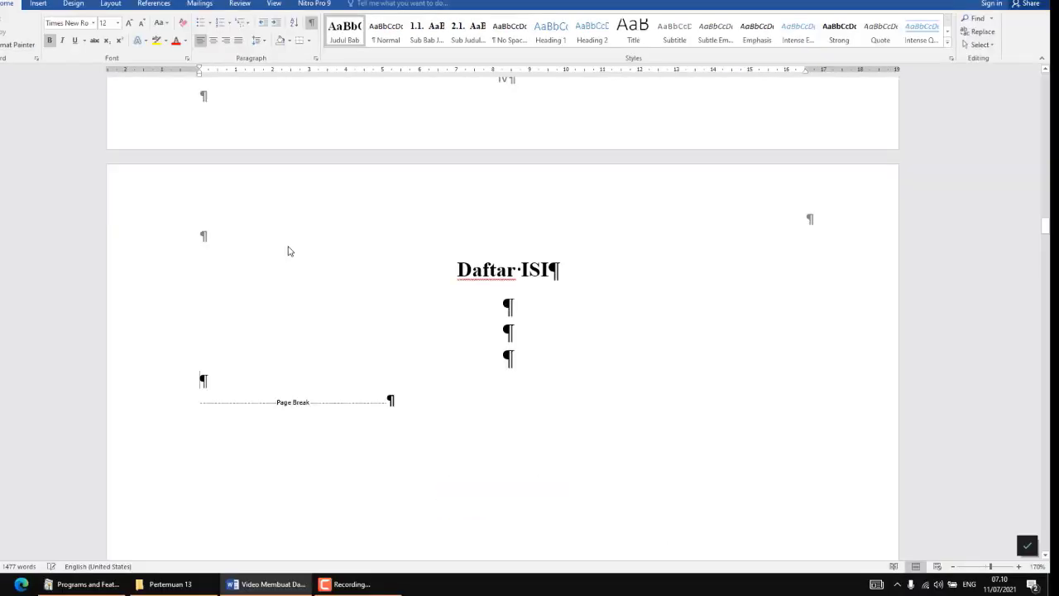
Start a custom table of contents below the Daftar ISI title and set it to show 5 levels
left_click(153, 5)
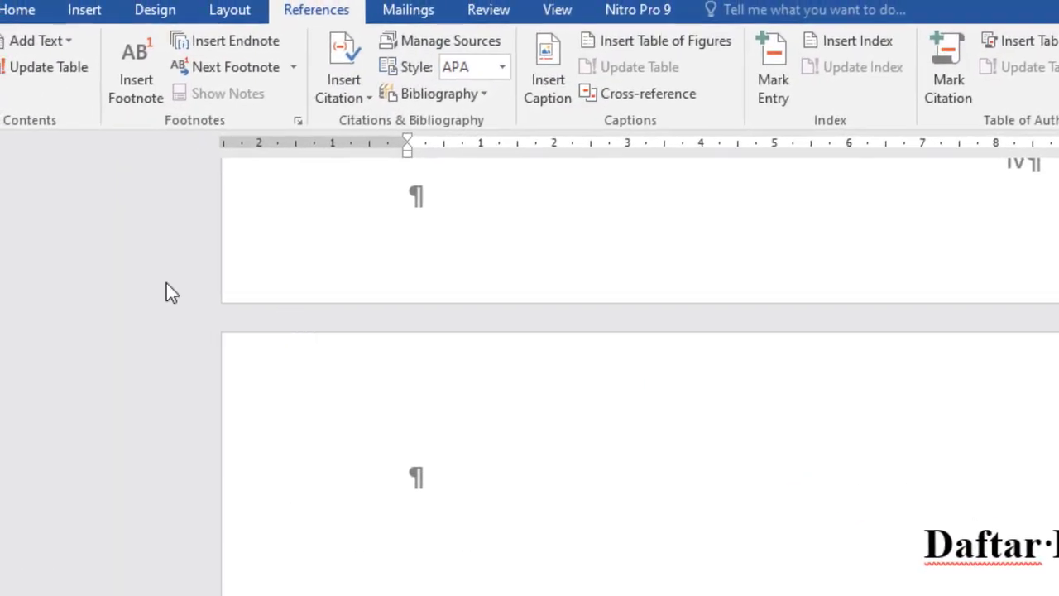
left_click(74, 139)
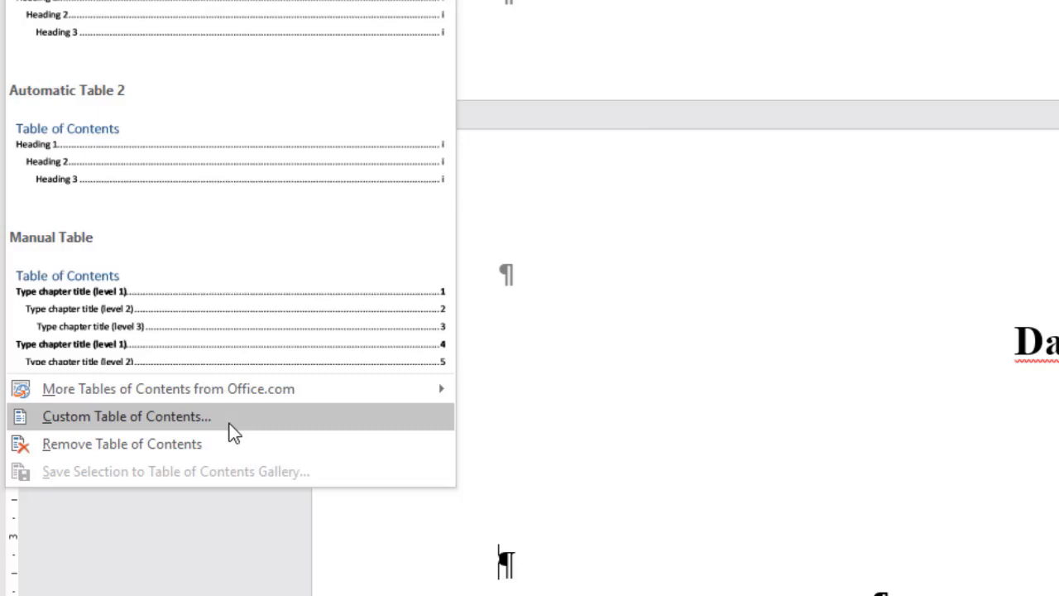
left_click(166, 417)
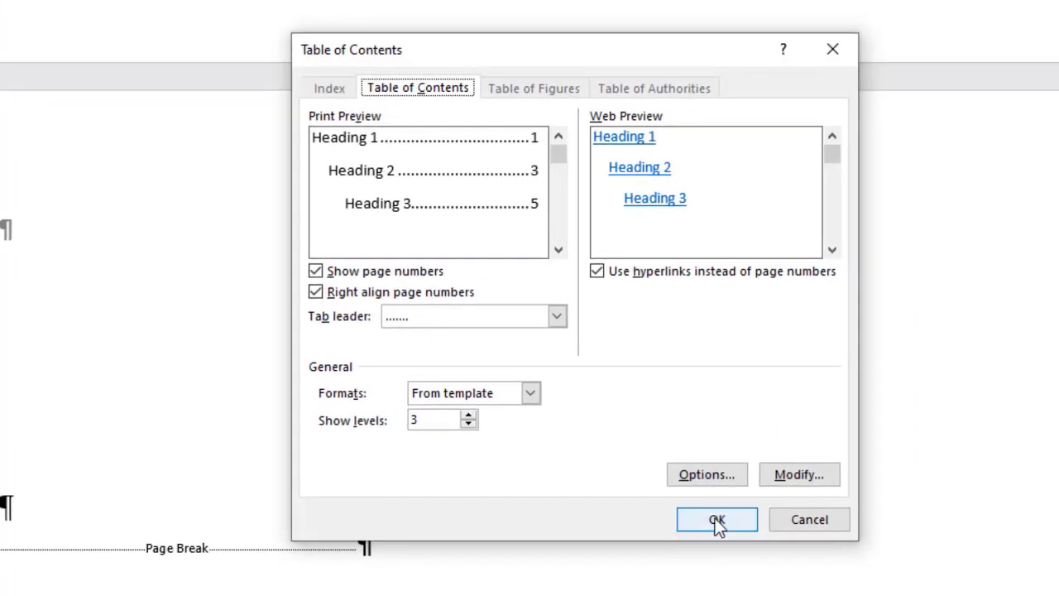
left_click(451, 419)
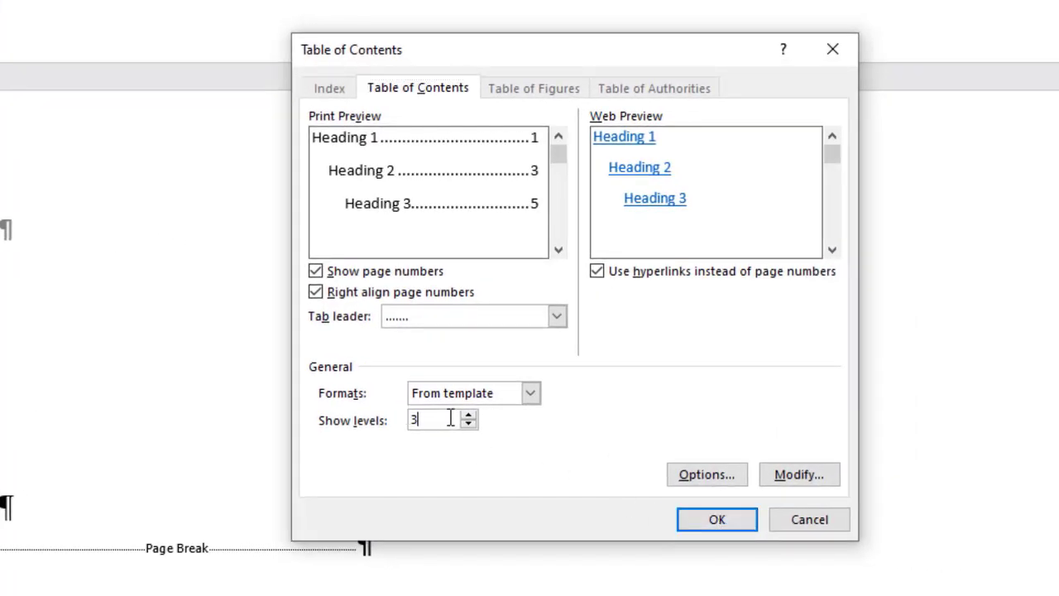
key("BackSpace")
type("5")
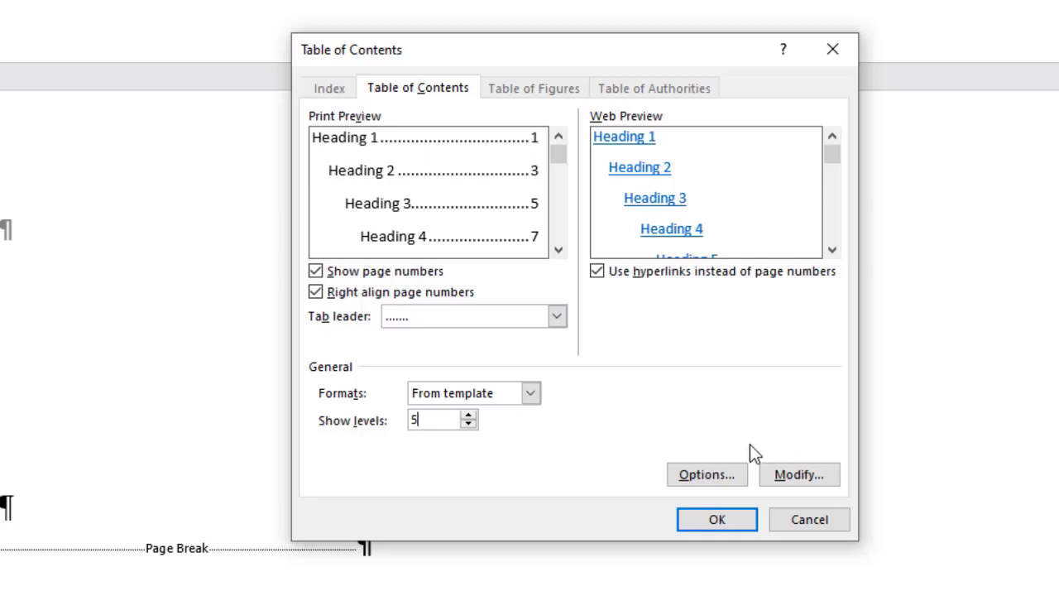
Clear the TOC levels of Heading 1 through Heading 5 in the table of contents options
left_click(728, 469)
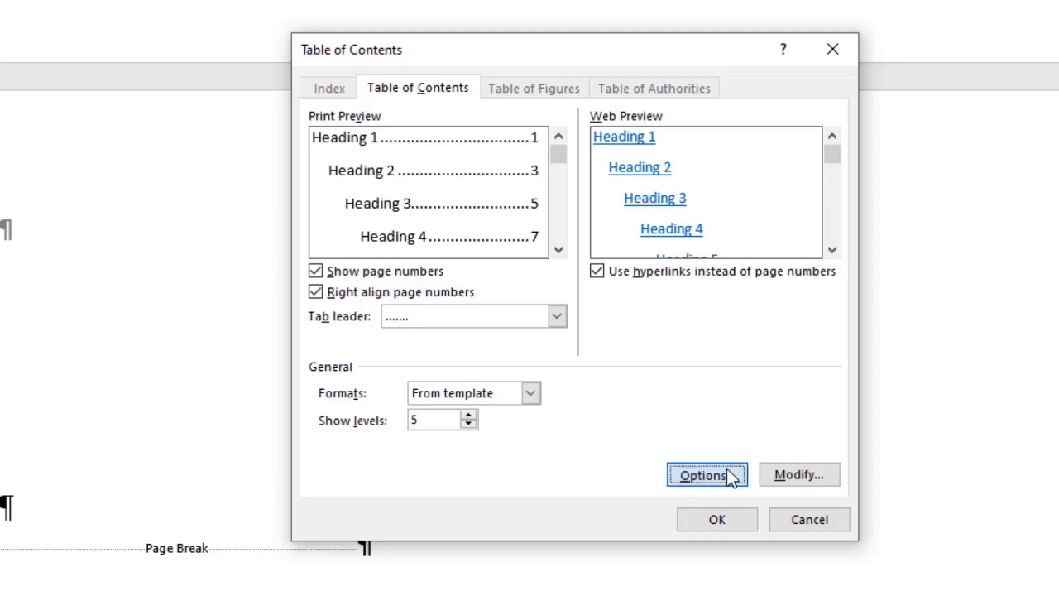
left_click(705, 286)
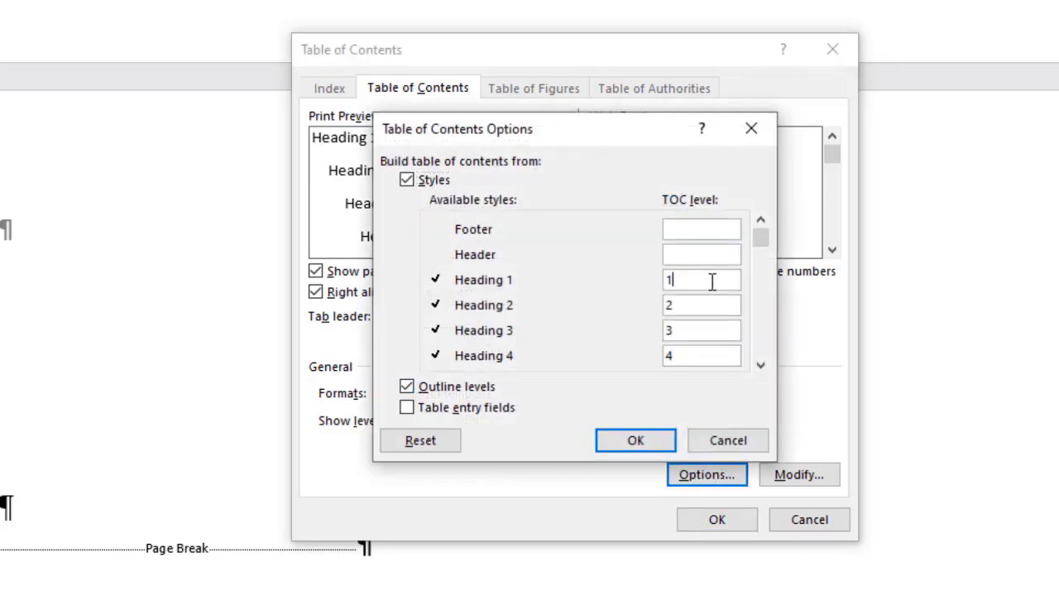
key("BackSpace")
left_click(696, 305)
key("BackSpace")
left_click(700, 330)
key("BackSpace")
left_click(699, 356)
key("BackSpace")
left_click(763, 366)
left_click(764, 366)
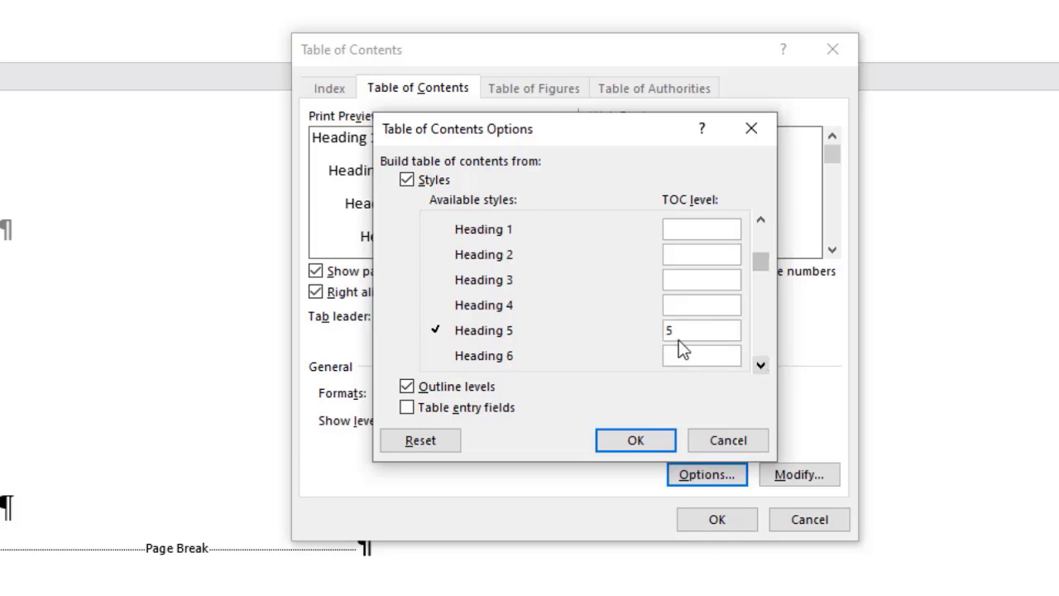
left_click(713, 328)
key("BackSpace")
Assign TOC level 1 to the Judul Bab style
left_click(761, 365)
left_click(761, 365)
left_click(760, 365)
left_click(761, 365)
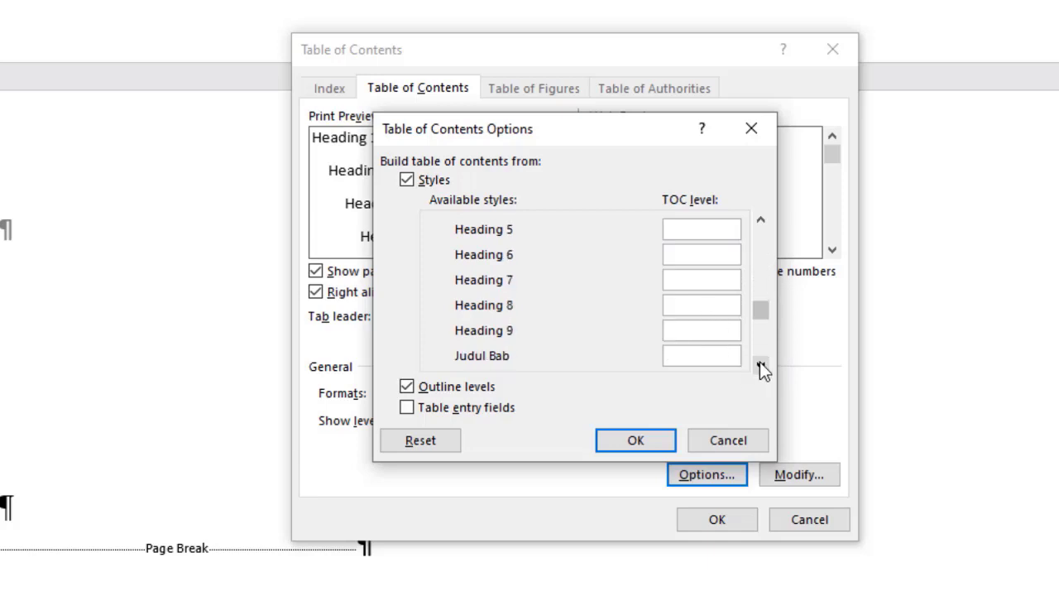
left_click(760, 365)
left_click(760, 365)
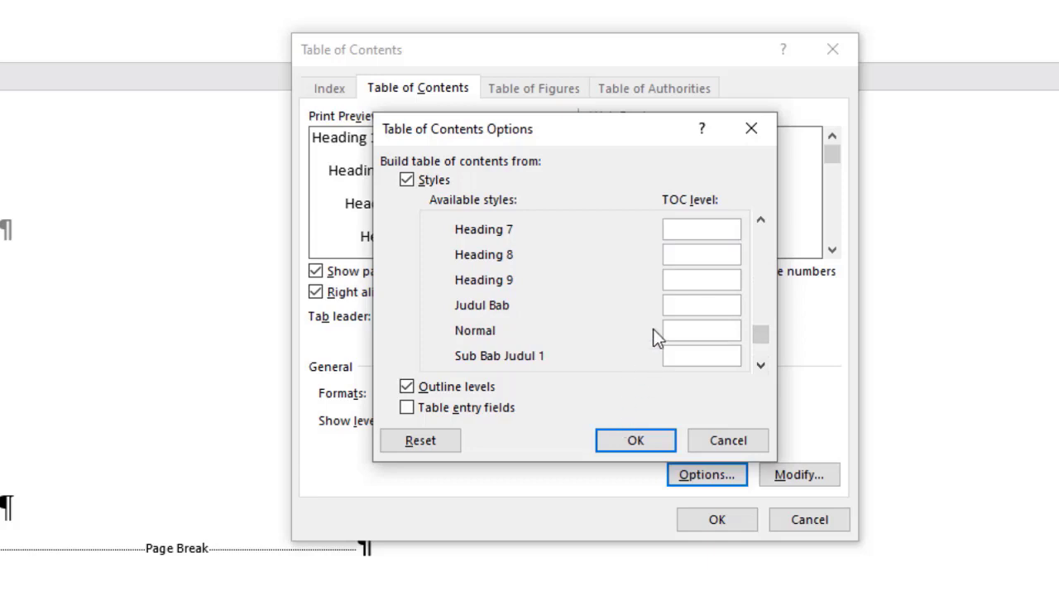
left_click(689, 304)
type("1")
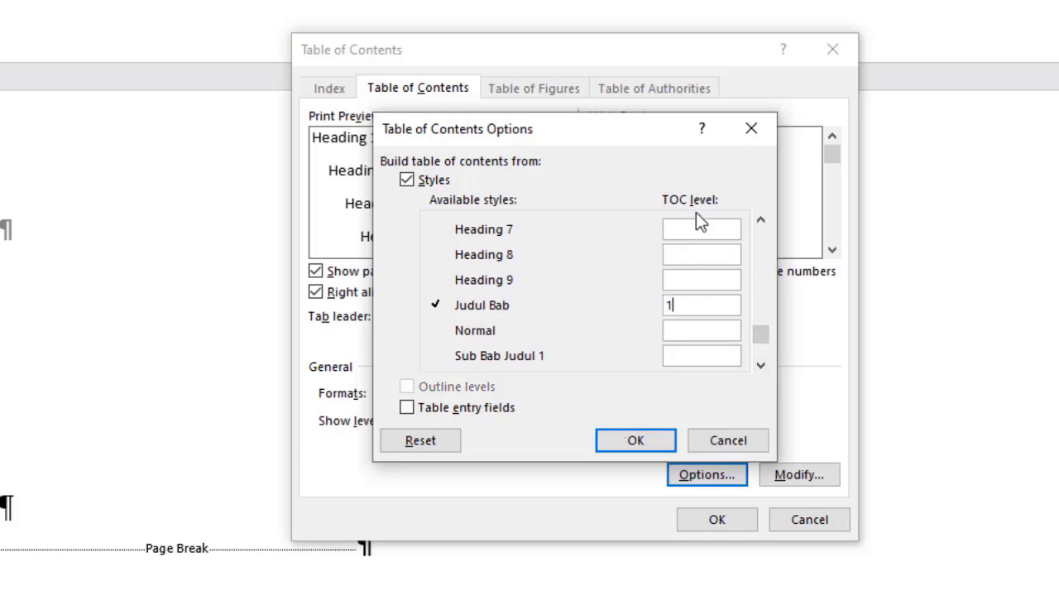
Assign TOC level 2 to Sub Bab Judul 1 and level 3 to Sub Judul Bab 2, and insert the table of contents
left_click(761, 364)
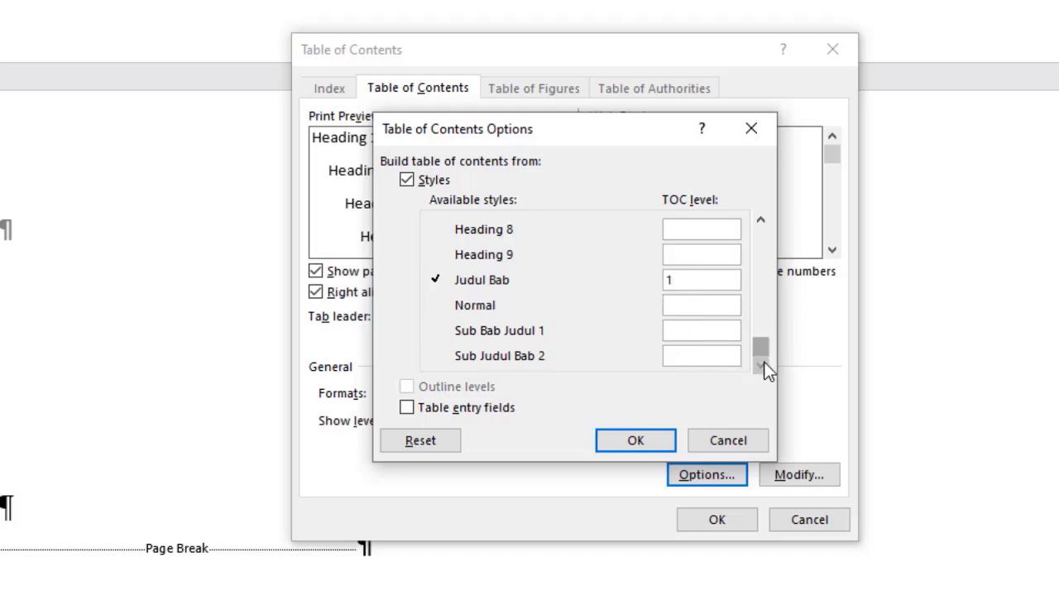
left_click(705, 330)
type("2")
left_click(692, 356)
type("3")
left_click(654, 440)
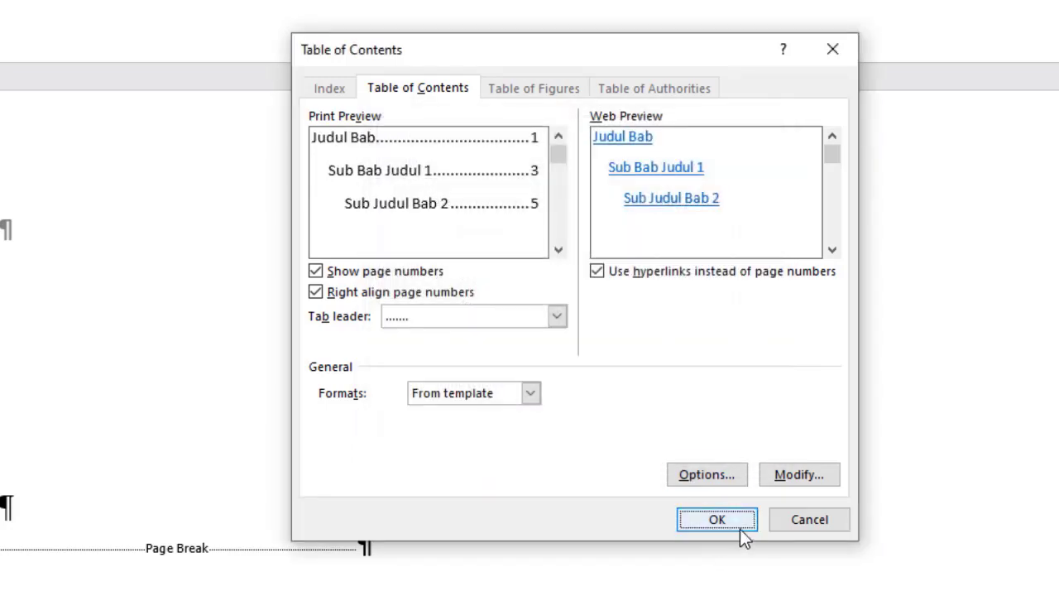
left_click(740, 528)
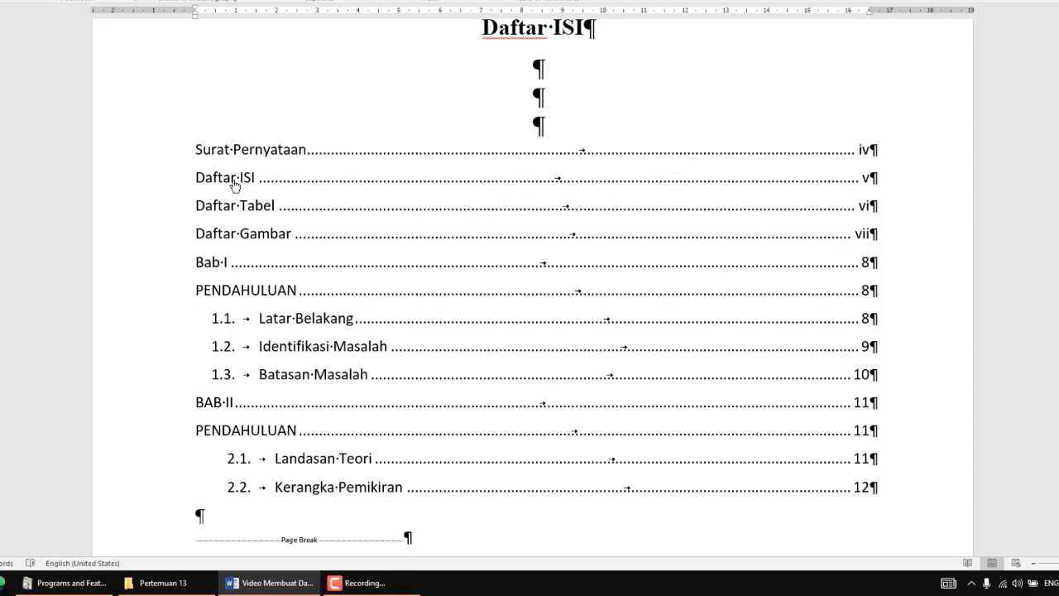
Follow the Bab I PENDAHULUAN entry in the table of contents and look through the pages from there
left_click(259, 292, "ctrl")
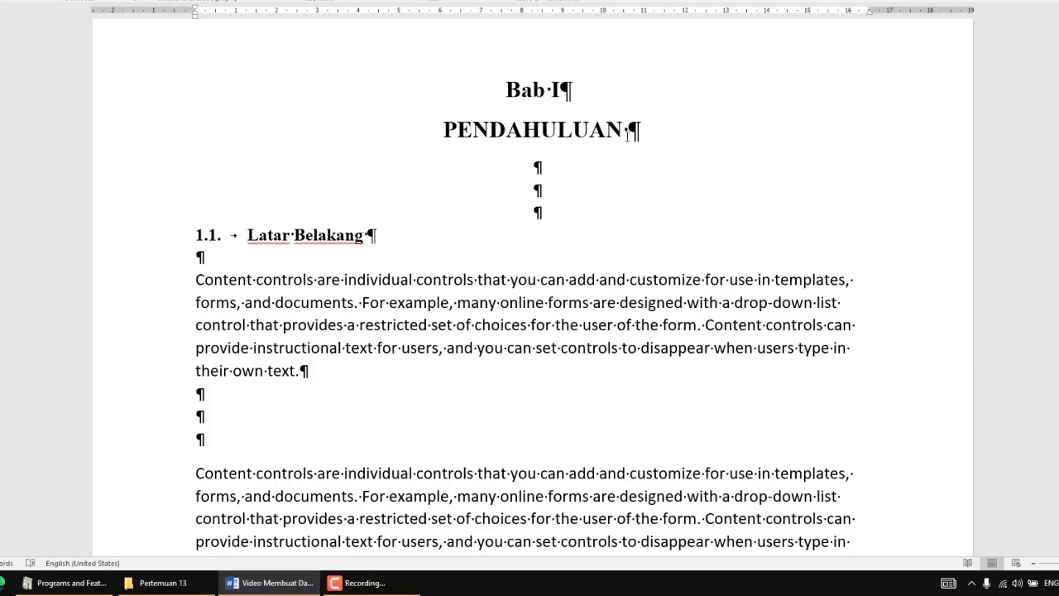
scroll(627, 135, "down", 6)
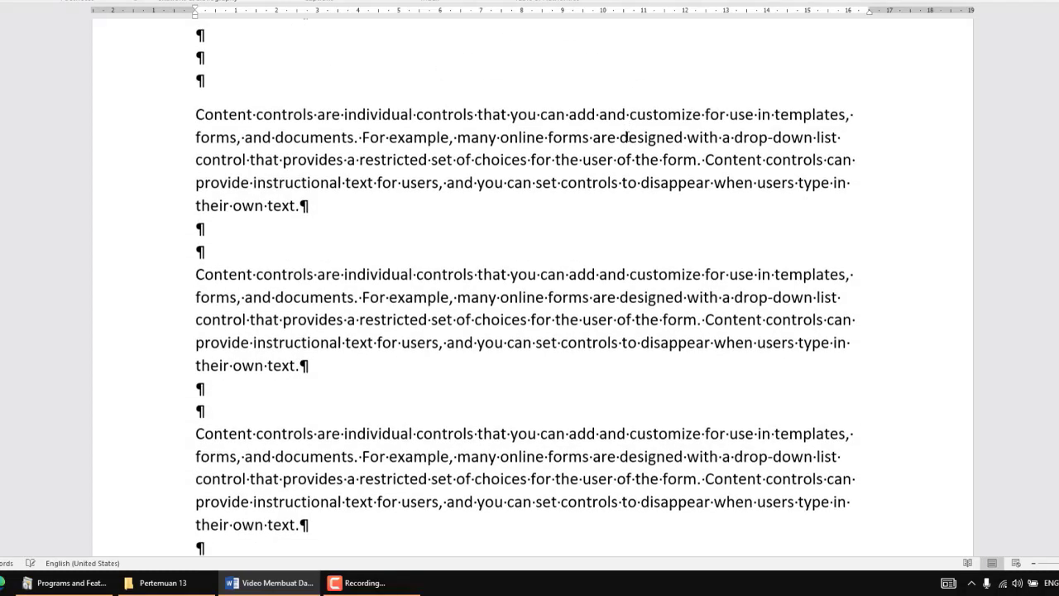
scroll(628, 136, "down", 4)
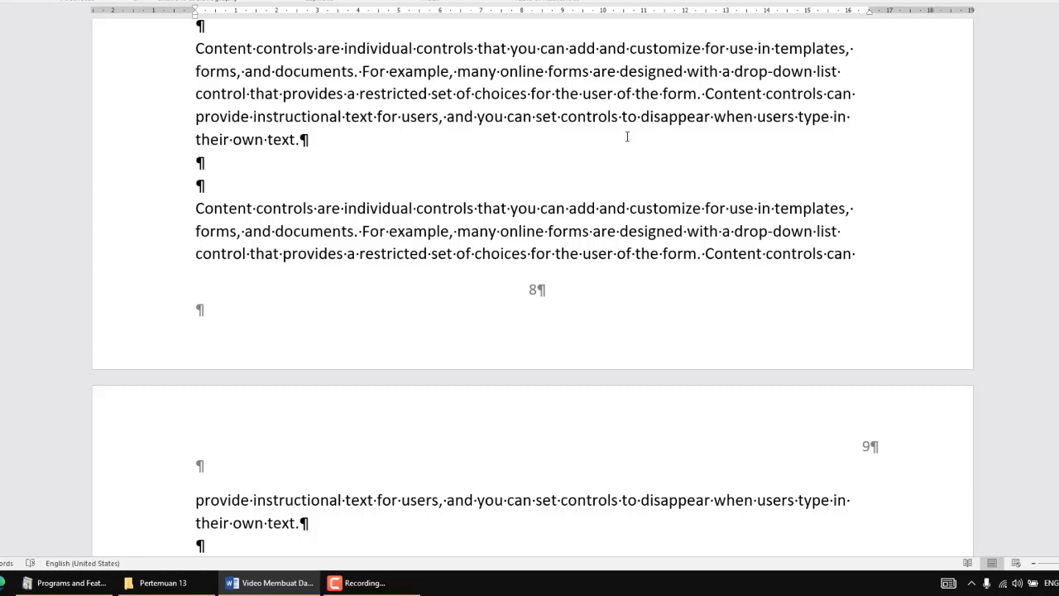
scroll(627, 136, "down", 8)
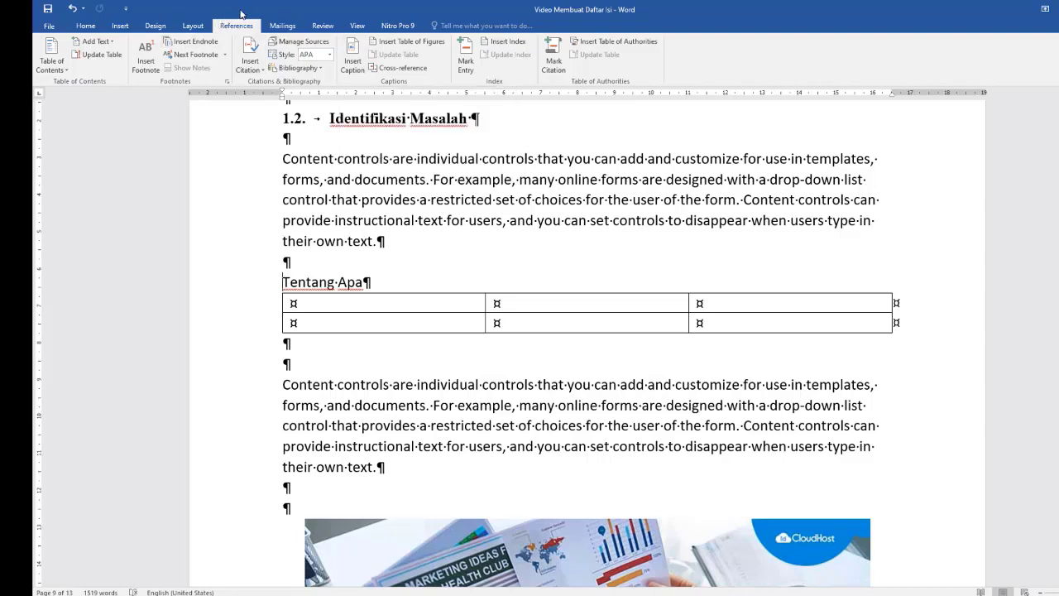
Insert a caption with the new label "Tabel 1." before the Tentang Apa title above the table under Identifikasi Masalah
left_click(353, 48)
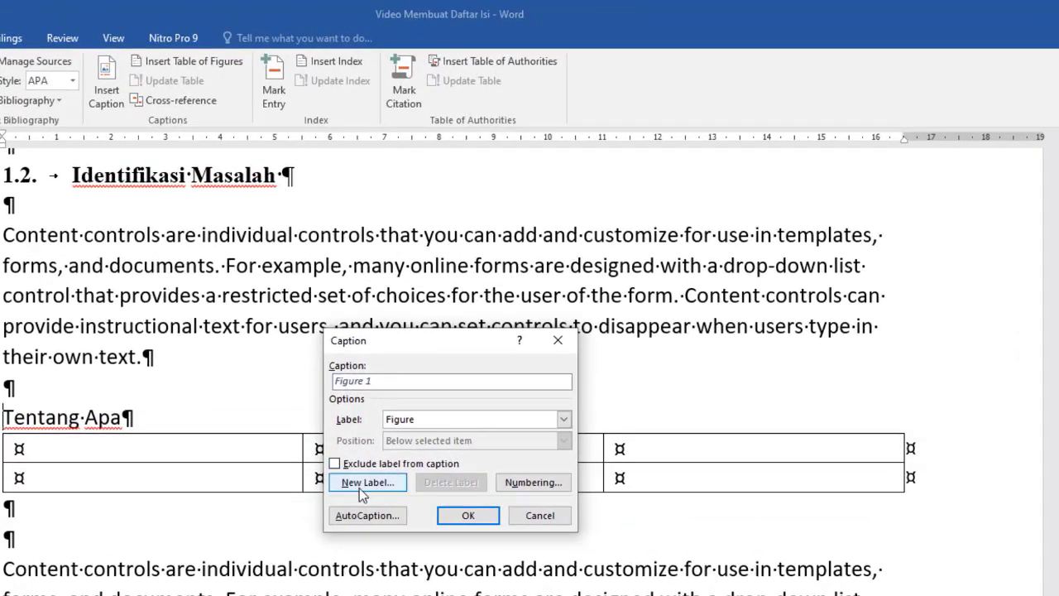
left_click(364, 487)
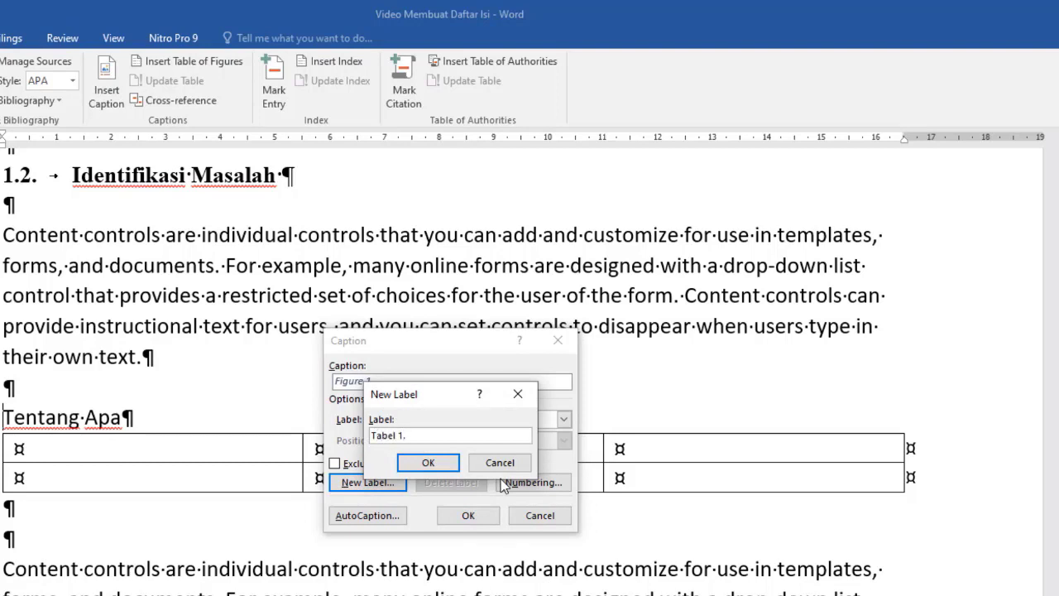
left_click(429, 463)
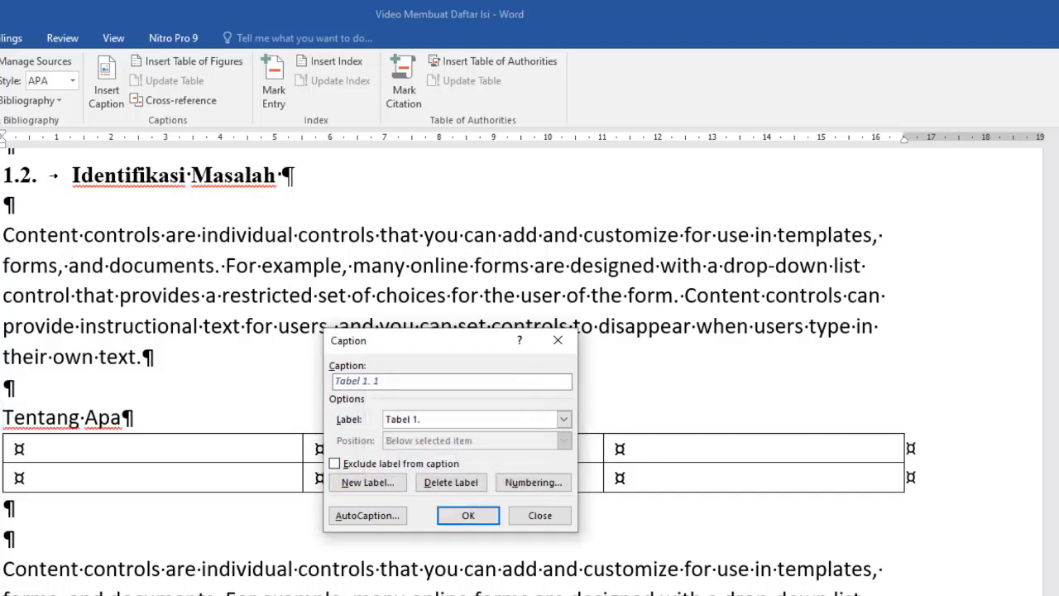
left_click(485, 515)
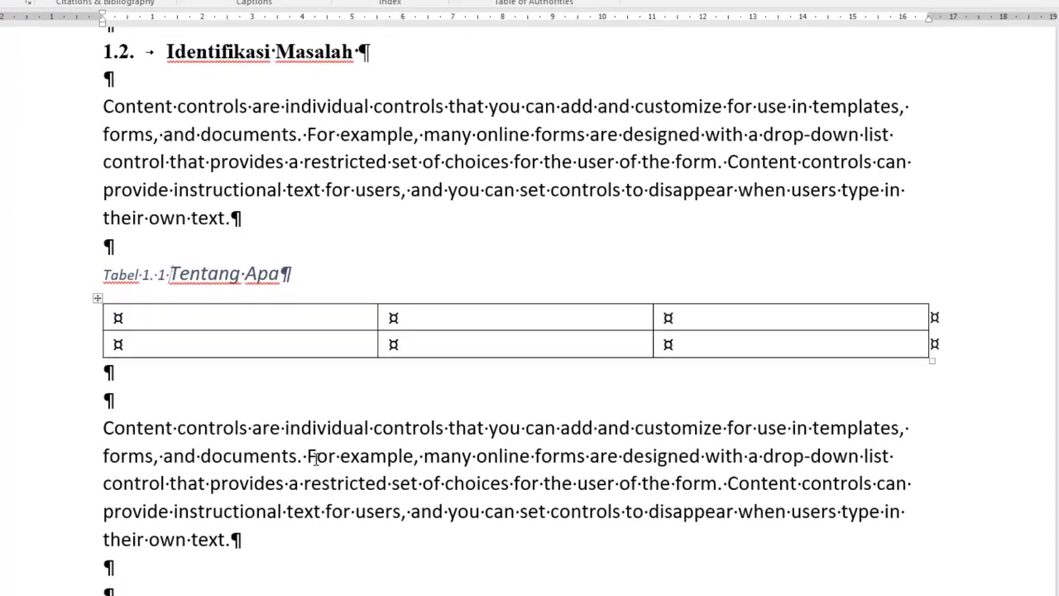
Insert a table with 5 columns and 2 rows below the first paragraph under Batasan Masalah, on its own line
scroll(316, 460, "down", 10)
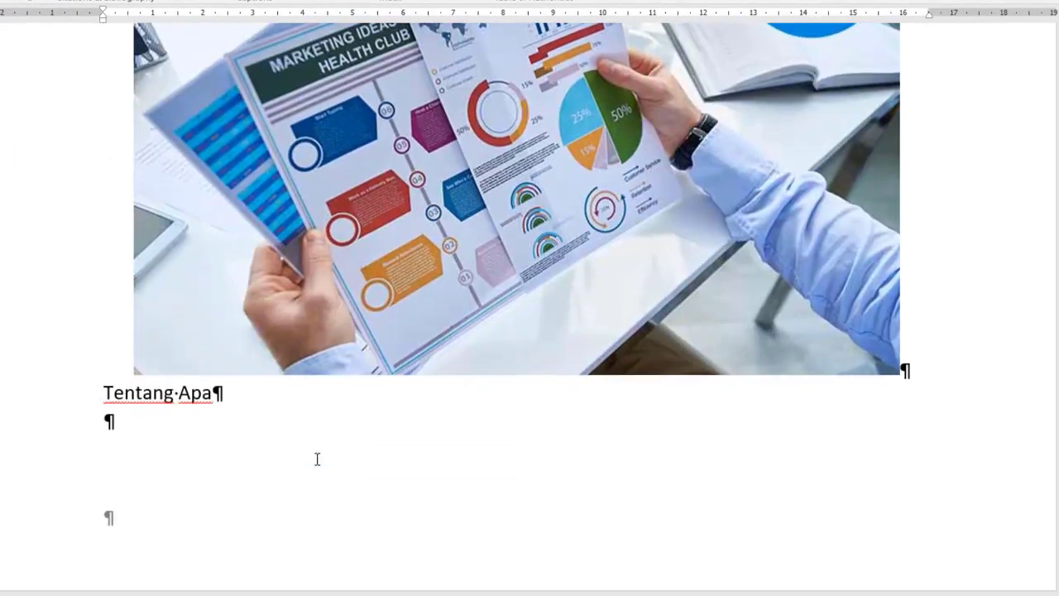
scroll(317, 461, "up", 5)
scroll(317, 461, "up", 5)
scroll(317, 459, "down", 1)
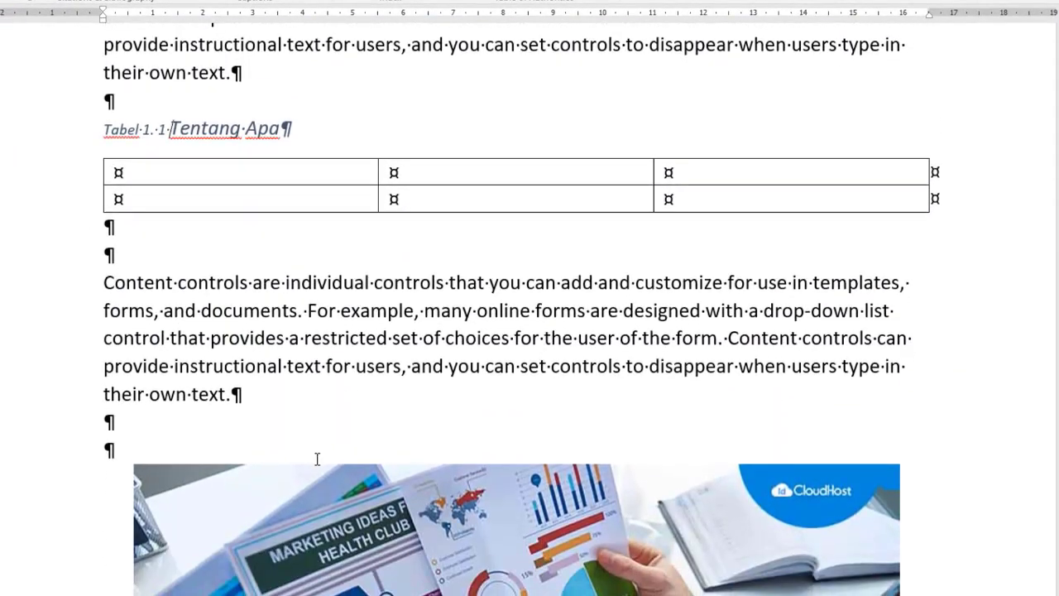
scroll(442, 399, "down", 12)
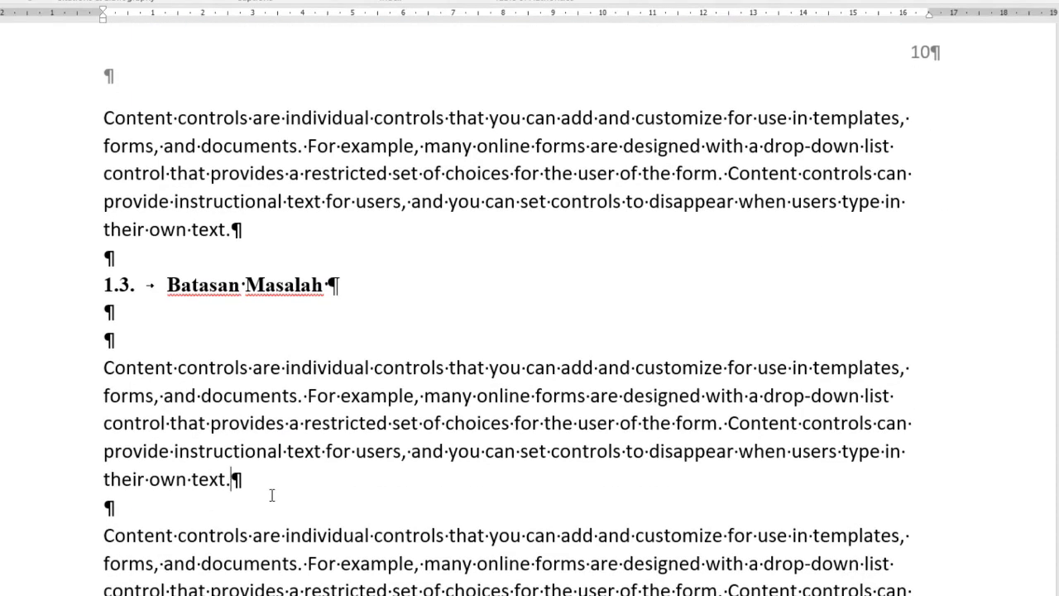
key("Return")
key("Return")
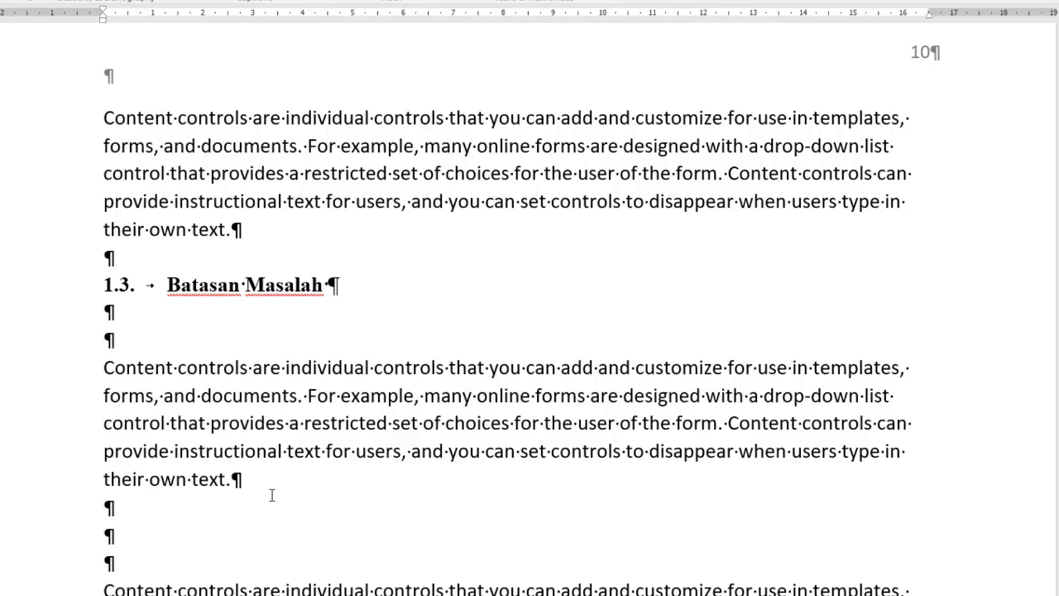
key("alt+n")
key("t")
key("i")
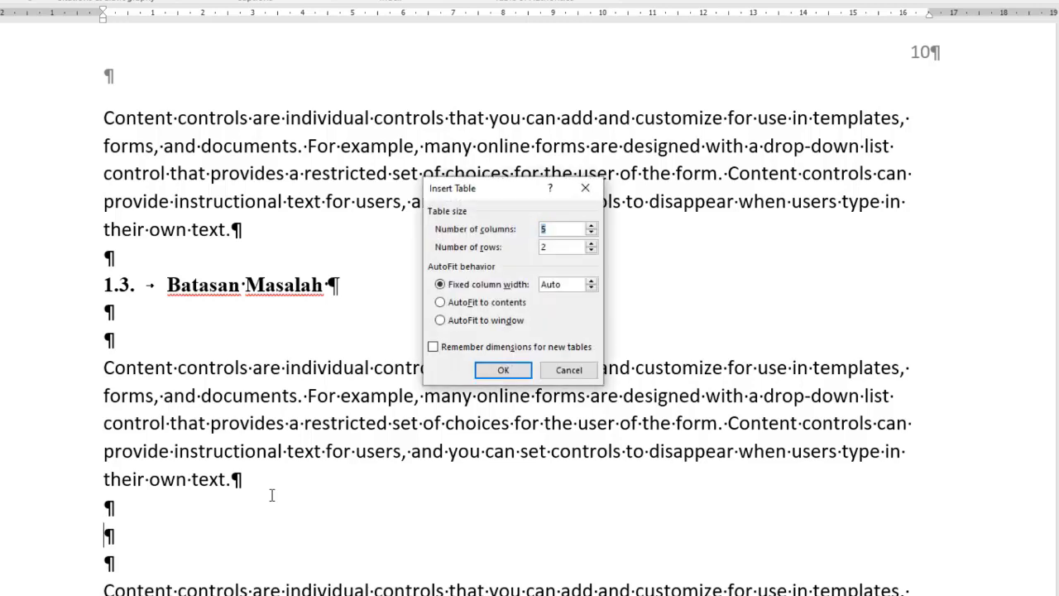
key("Return")
Add the title "Tentang apa" on the line above the new table under Batasan Masalah
key("Up")
key("Return")
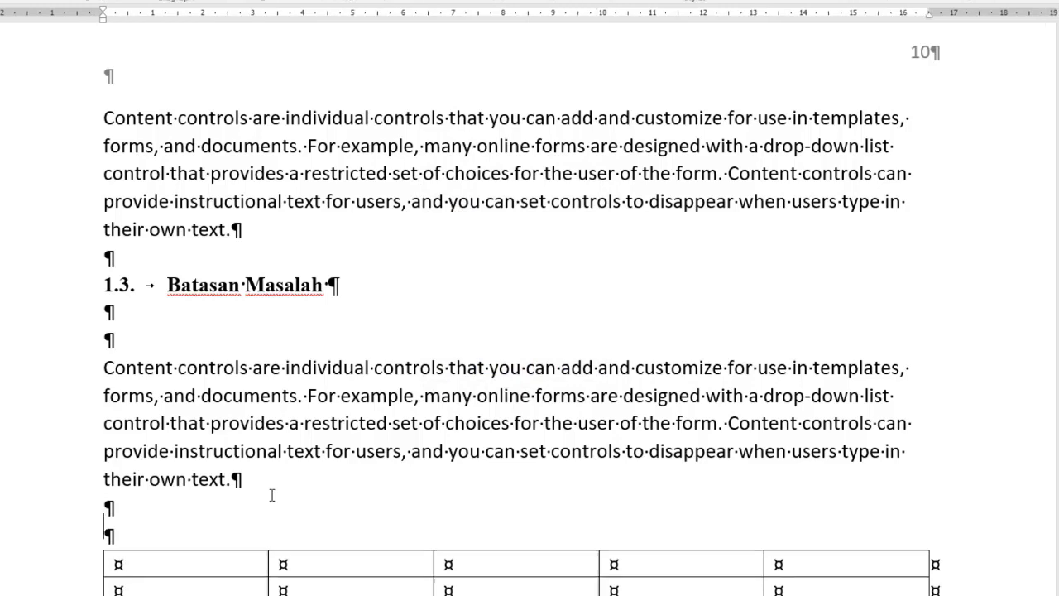
type("tentan")
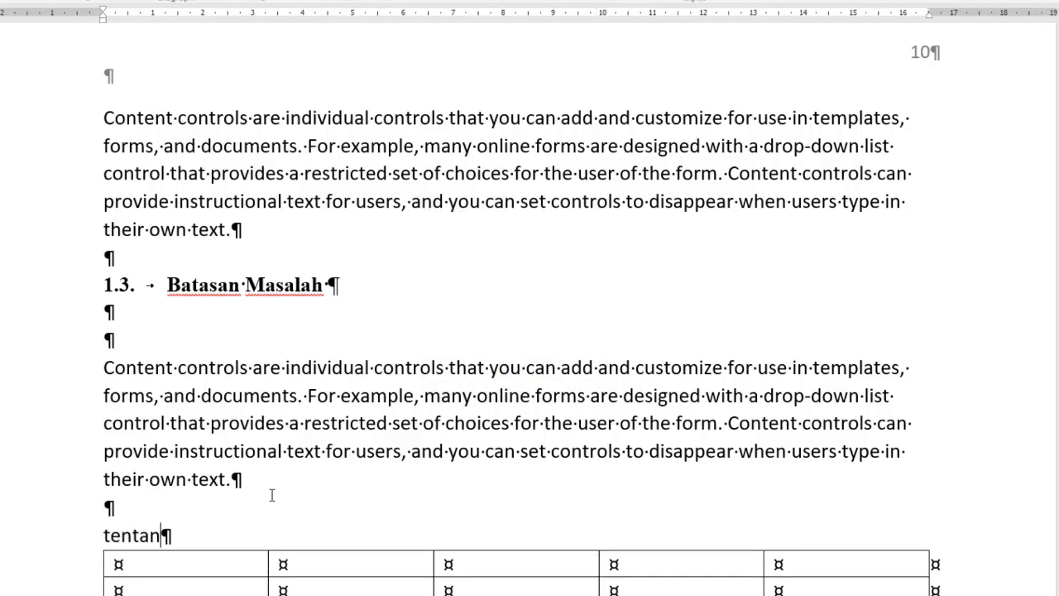
type("g apa")
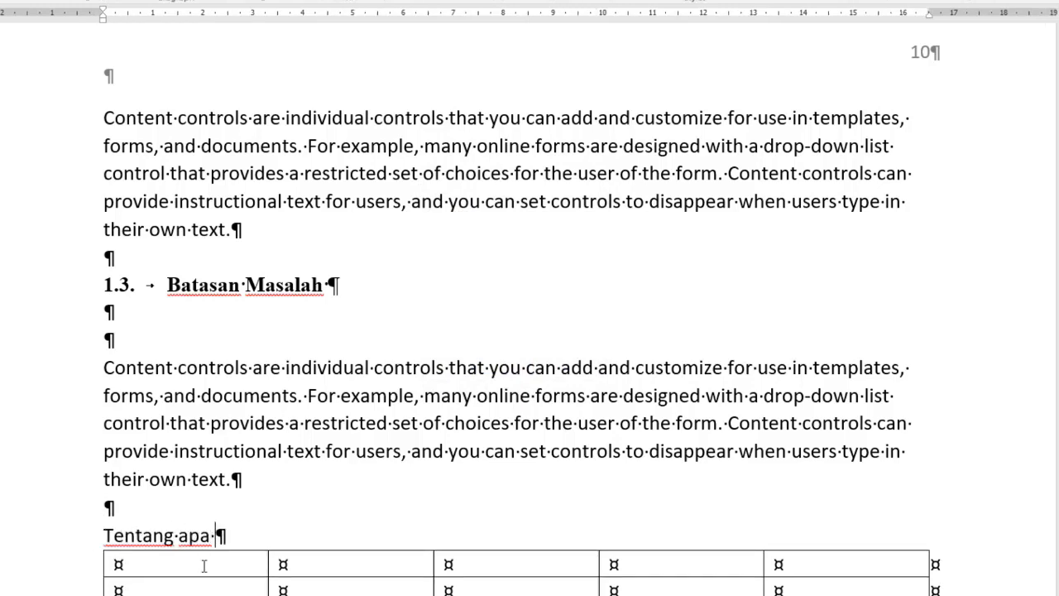
Insert a caption with the existing label "Tabel 1." before the Tentang apa title above the table under Batasan Masalah
left_click(104, 535)
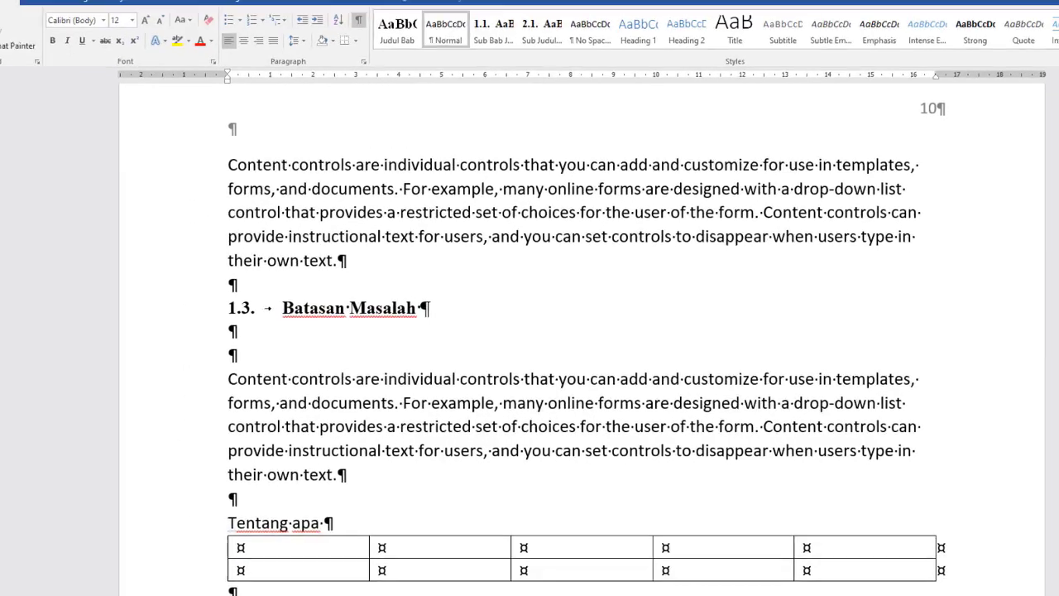
left_click(196, 9)
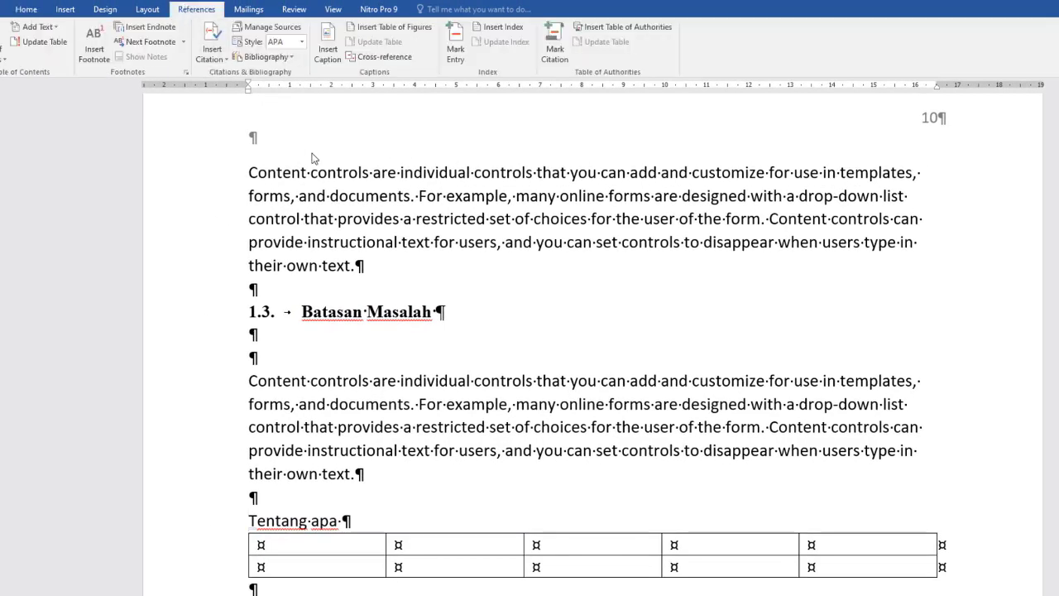
left_click(226, 60)
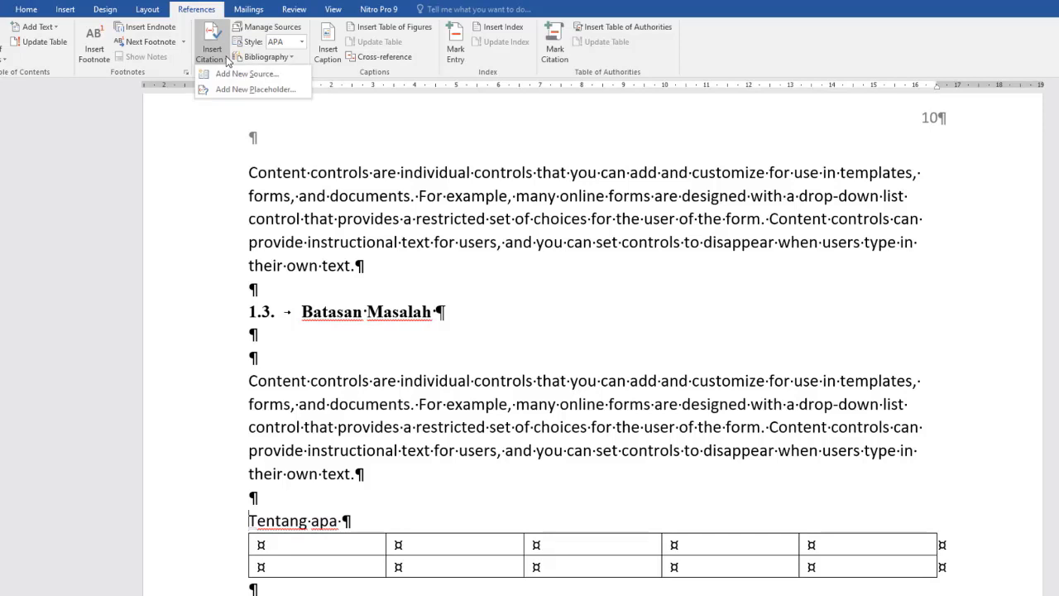
left_click(335, 51)
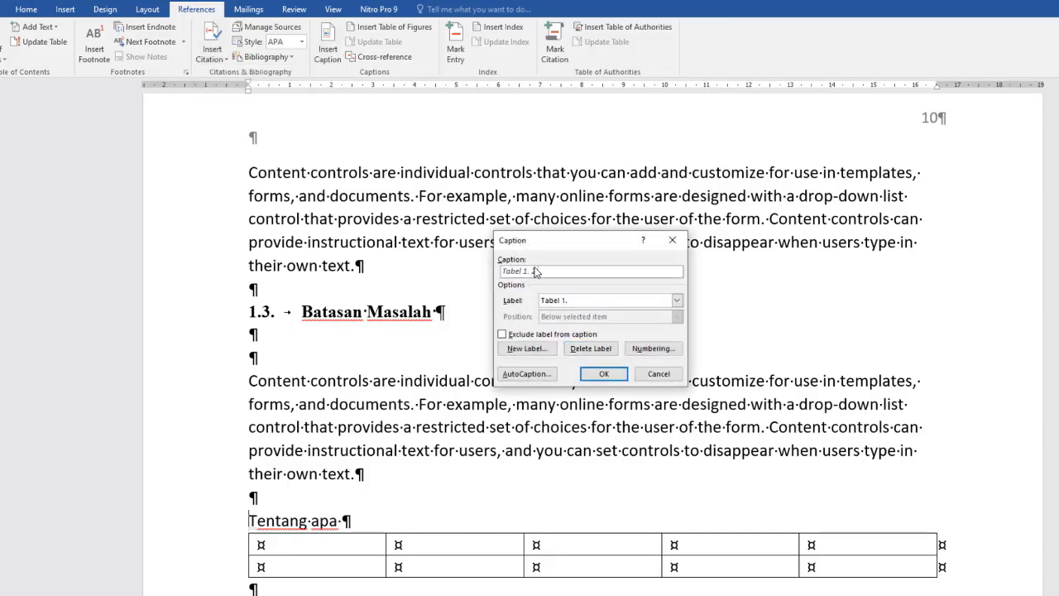
left_click(585, 303)
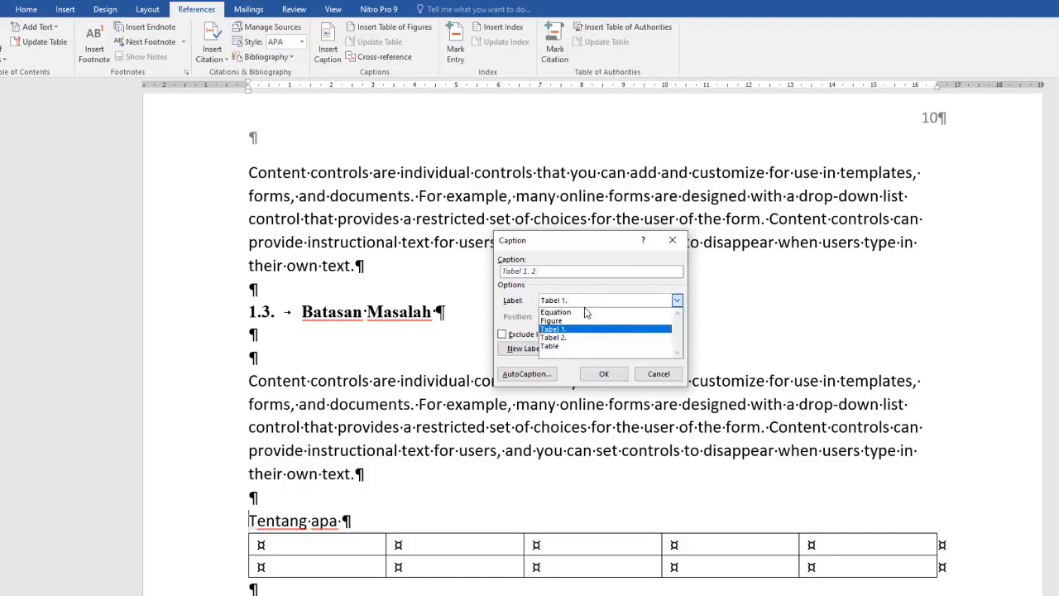
left_click(605, 328)
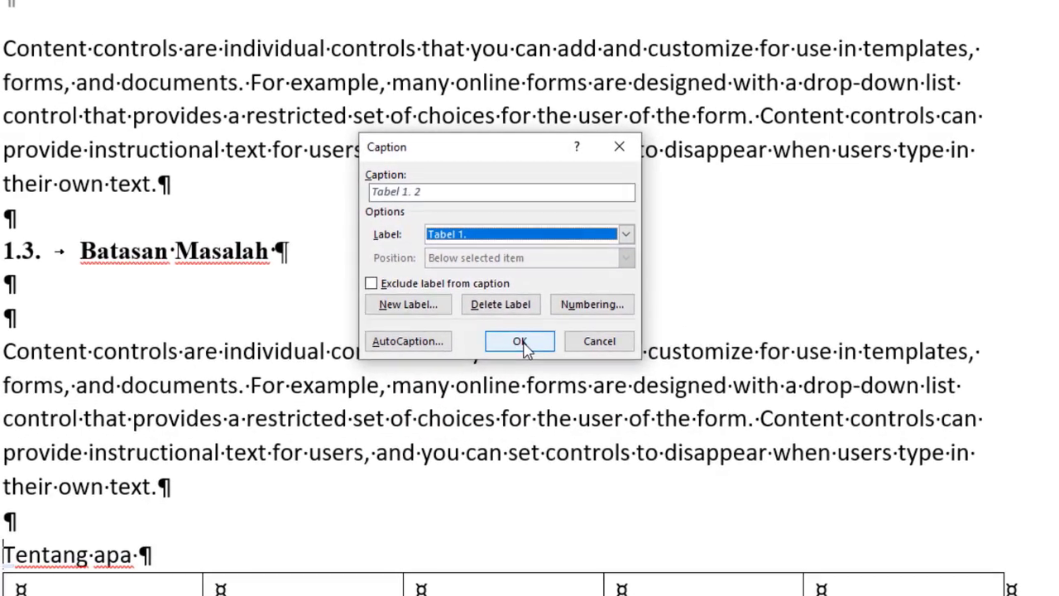
left_click(605, 373)
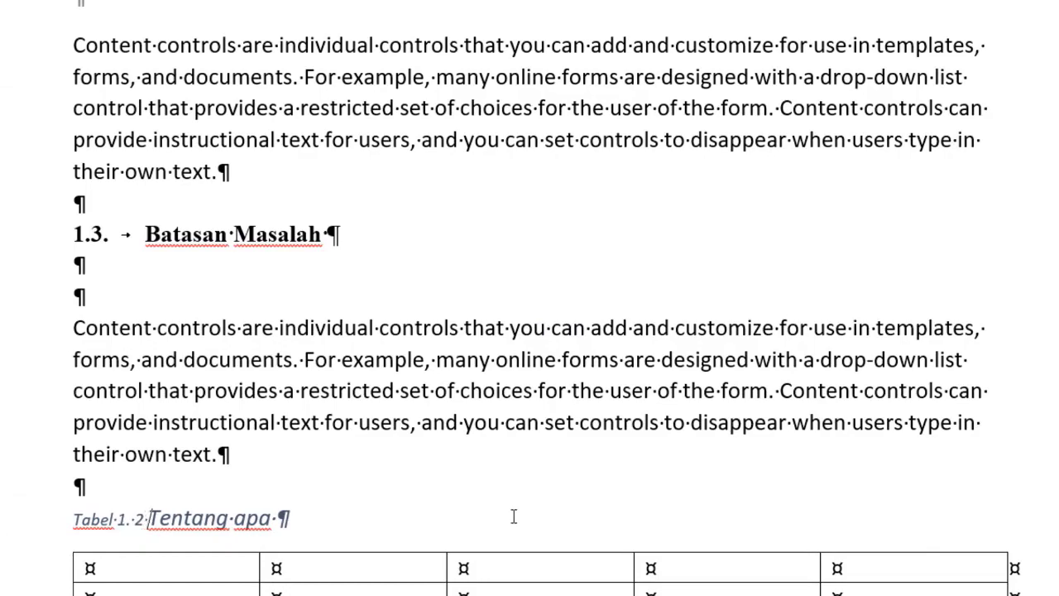
Insert a caption with the new label "Tabel 2." before the Tentang Apa title above the table under Kerangka Pemikiran
scroll(514, 517, "down", 12)
scroll(529, 298, "down", 13)
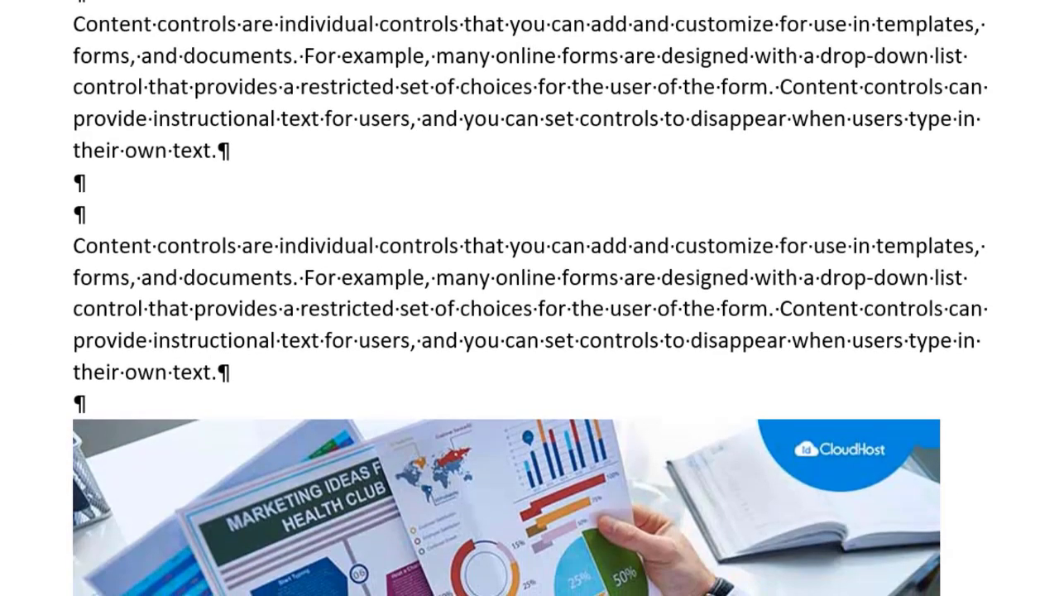
scroll(530, 298, "down", 8)
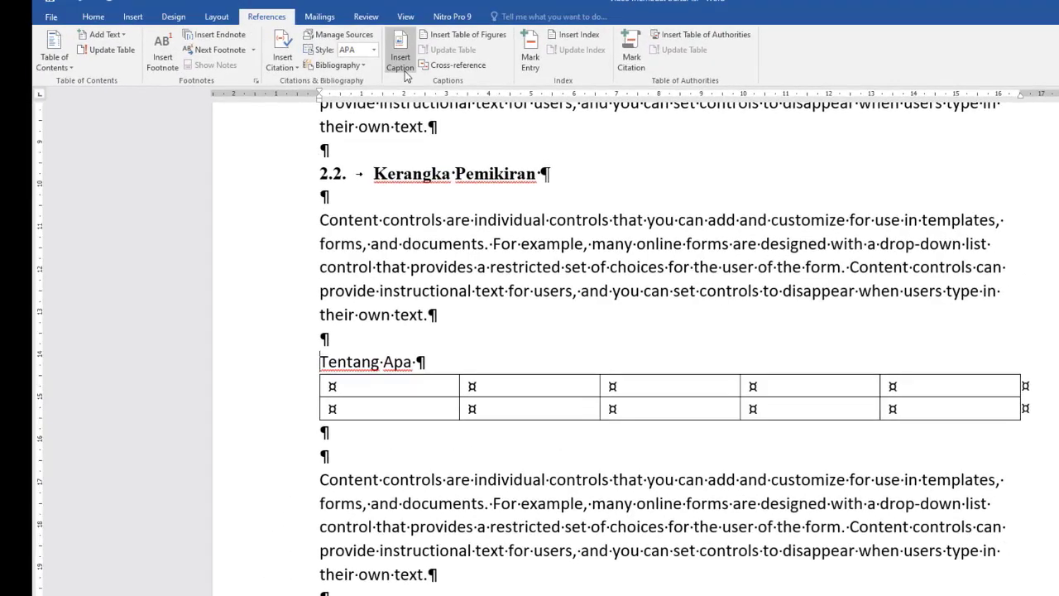
left_click(400, 59)
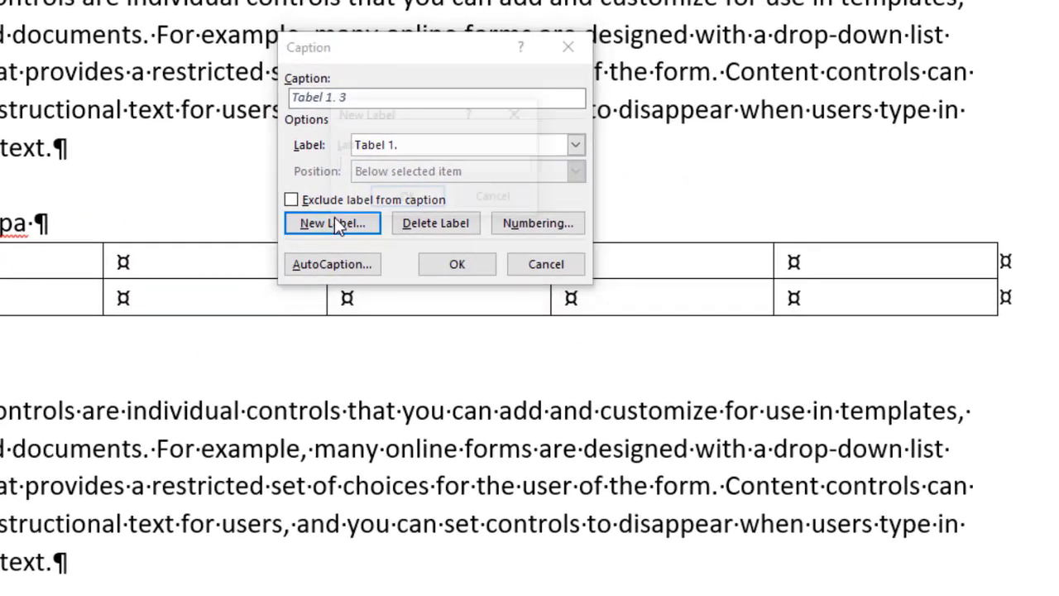
left_click(604, 361)
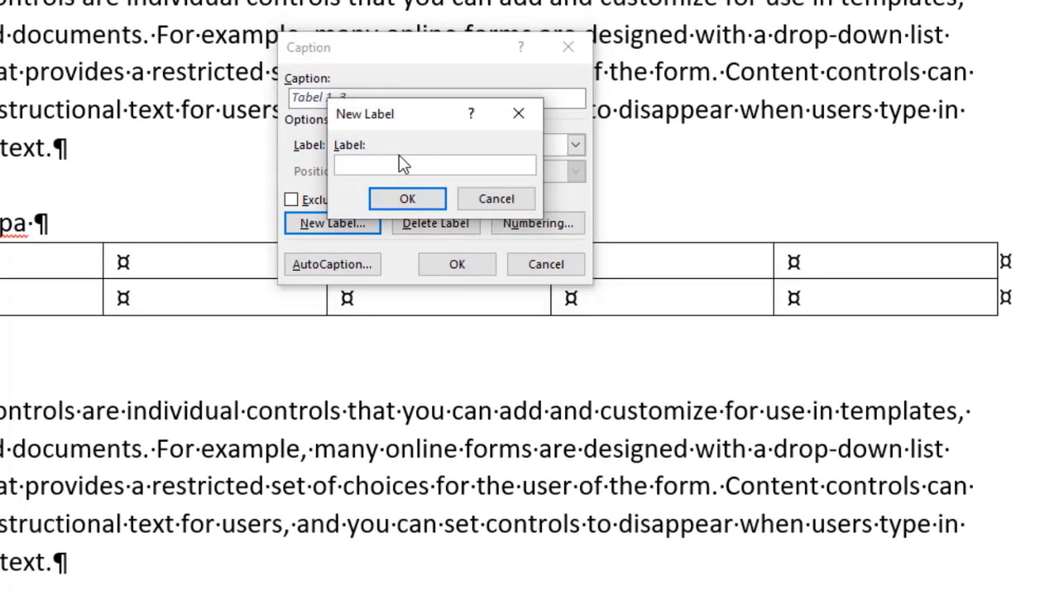
type("Tabel 2.")
left_click(407, 201)
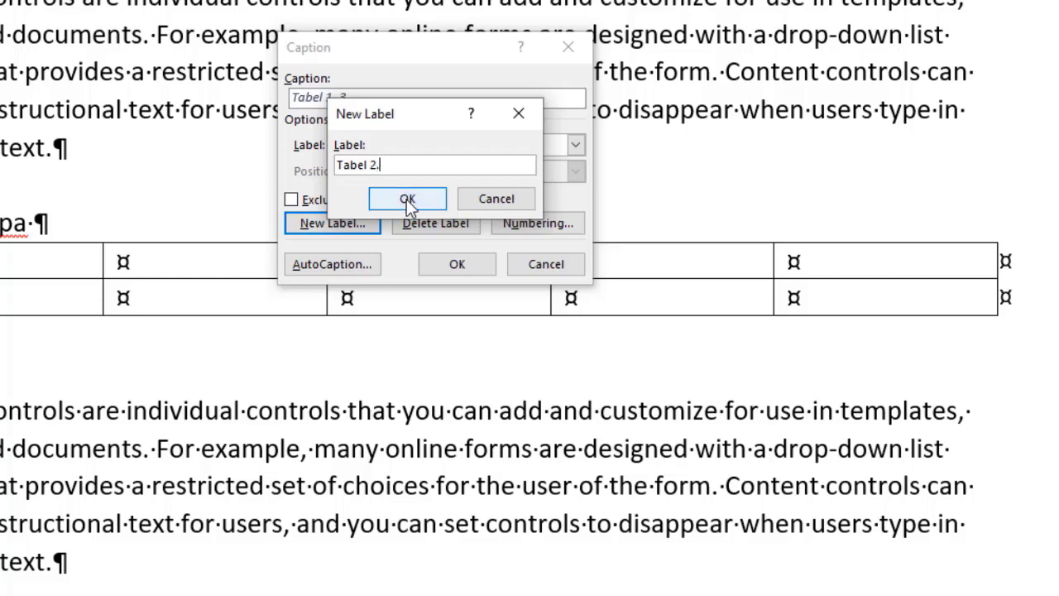
left_click(458, 264)
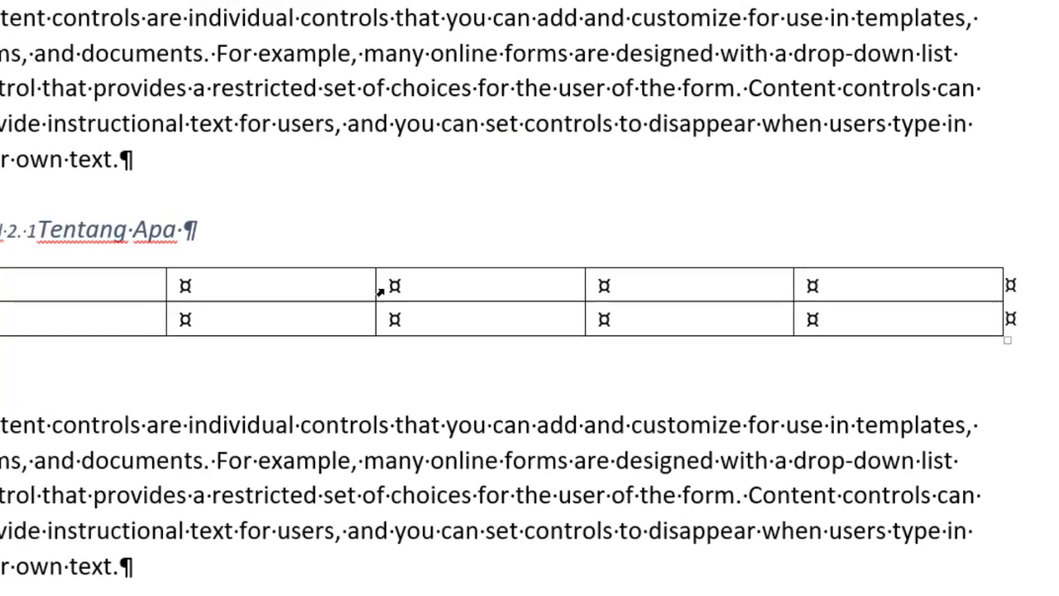
Add the title "Tentang apa" on its own line below the last paragraph of the document, with empty lines after it
scroll(431, 293, "down", 15)
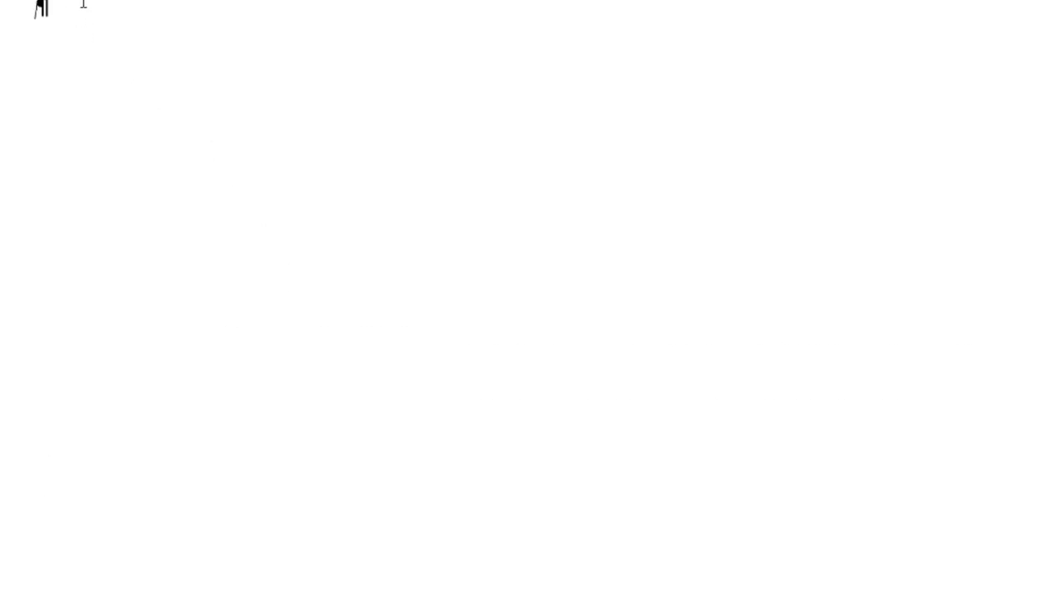
key("Return")
type("te")
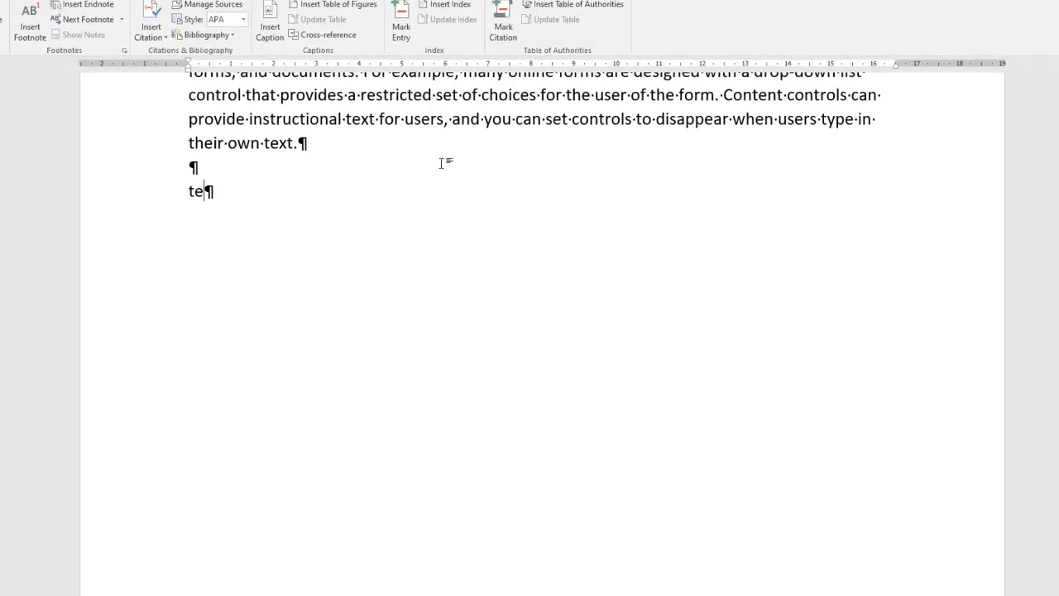
type("ntang apa")
key("Return")
key("Return")
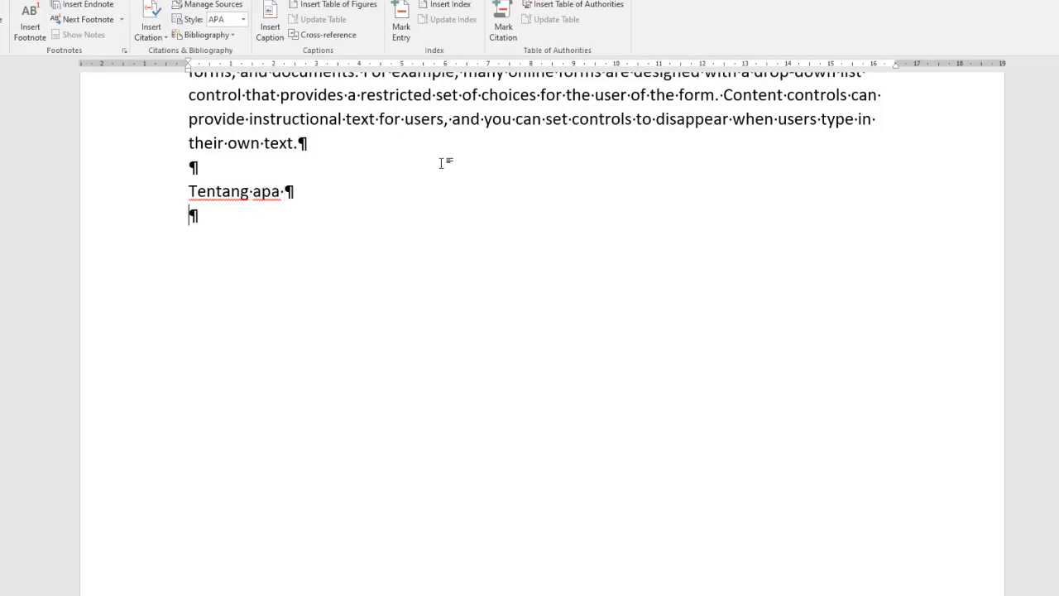
Insert a table with 5 columns and 2 rows below the new Tentang apa title at the document's end
key("alt+i")
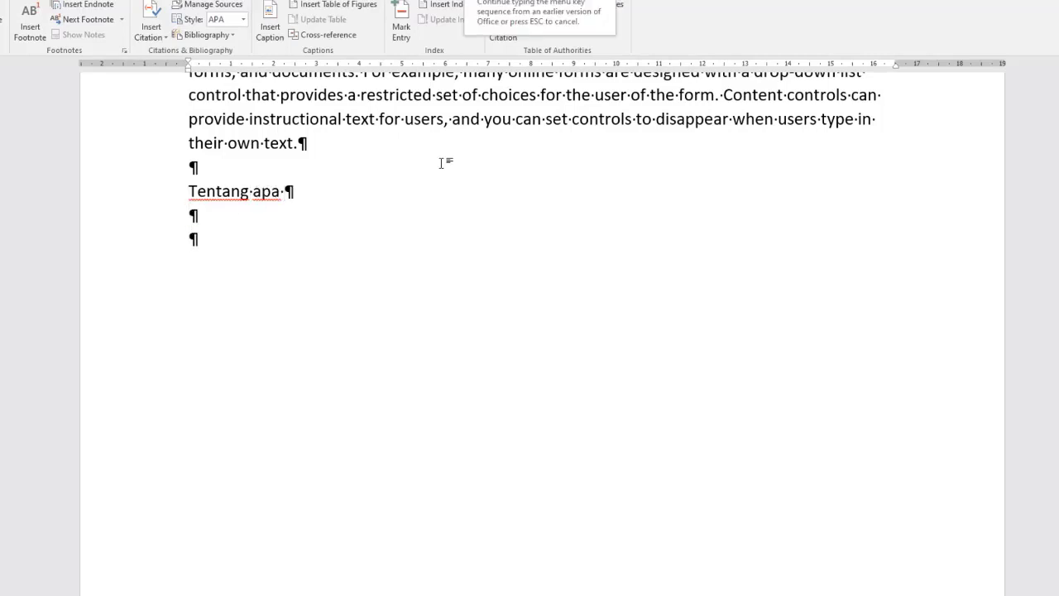
key("i")
key("t")
key("Return")
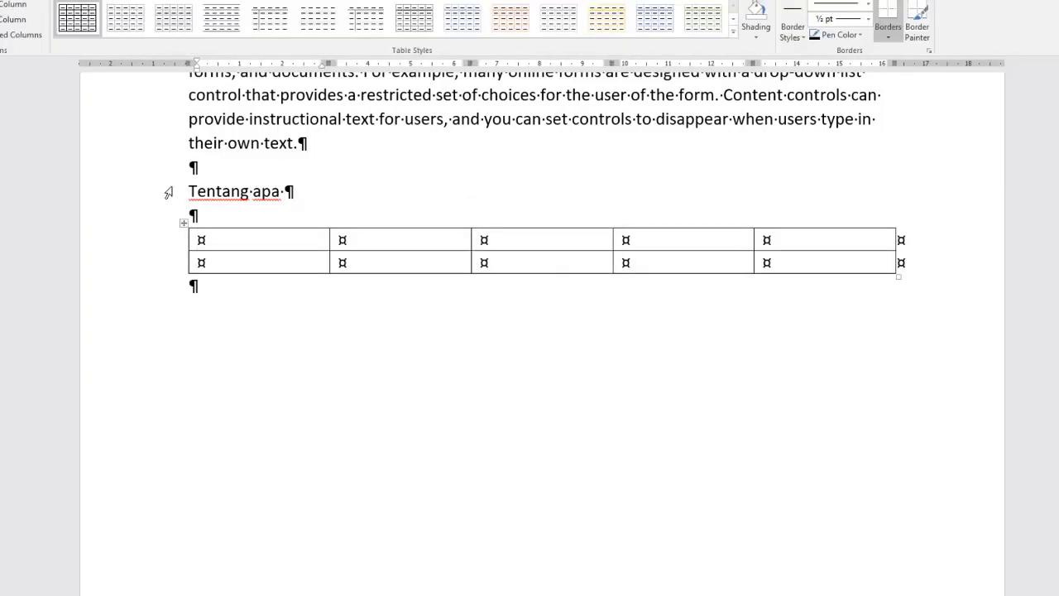
Insert a caption with the existing label "Tabel 2." before the Tentang apa title above the document's last table
left_click(190, 192)
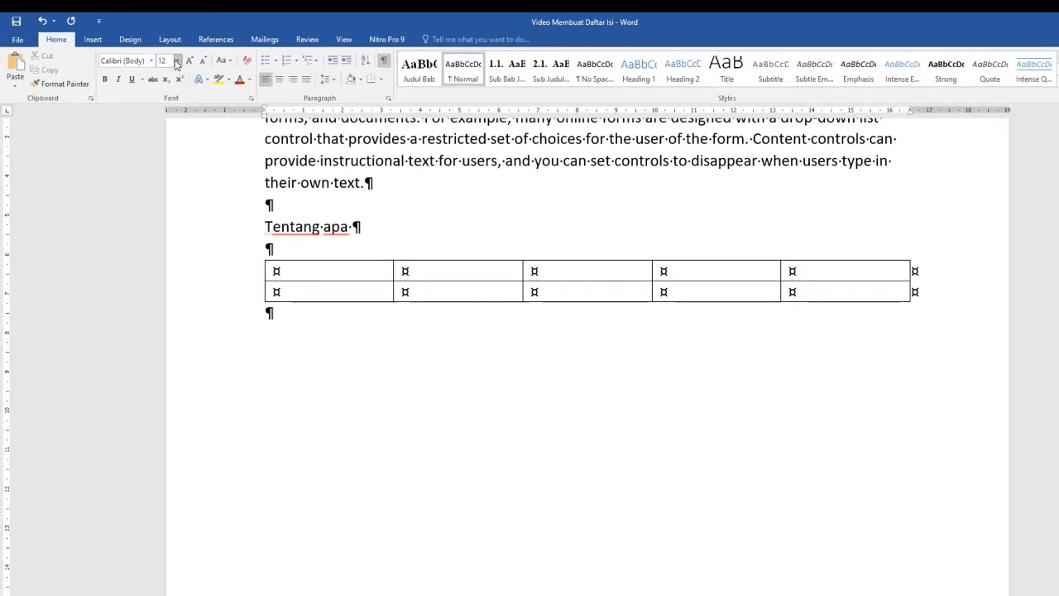
left_click(216, 39)
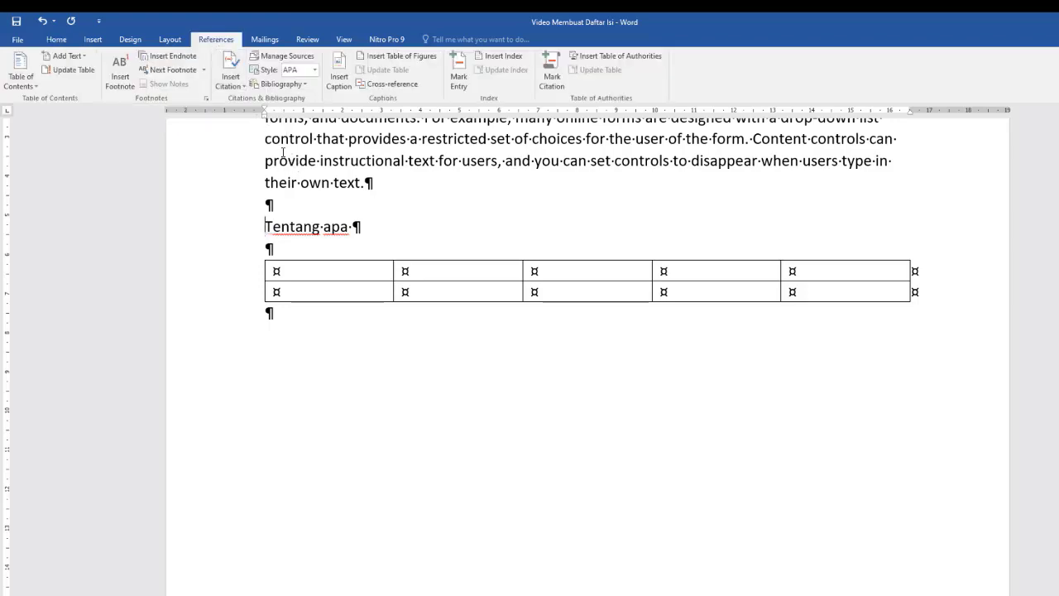
left_click(339, 73)
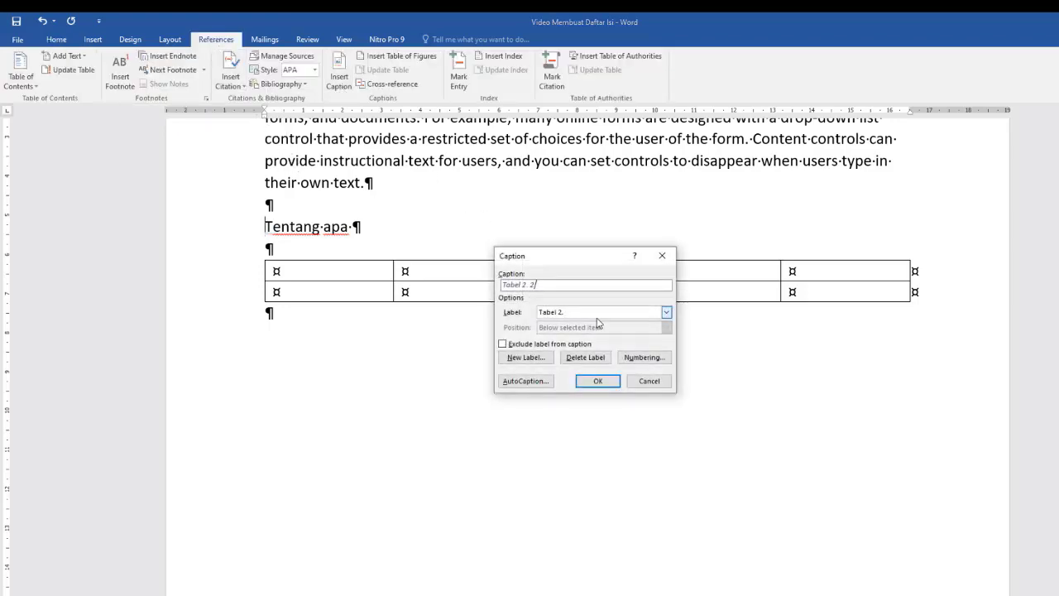
left_click(567, 314)
left_click(566, 316)
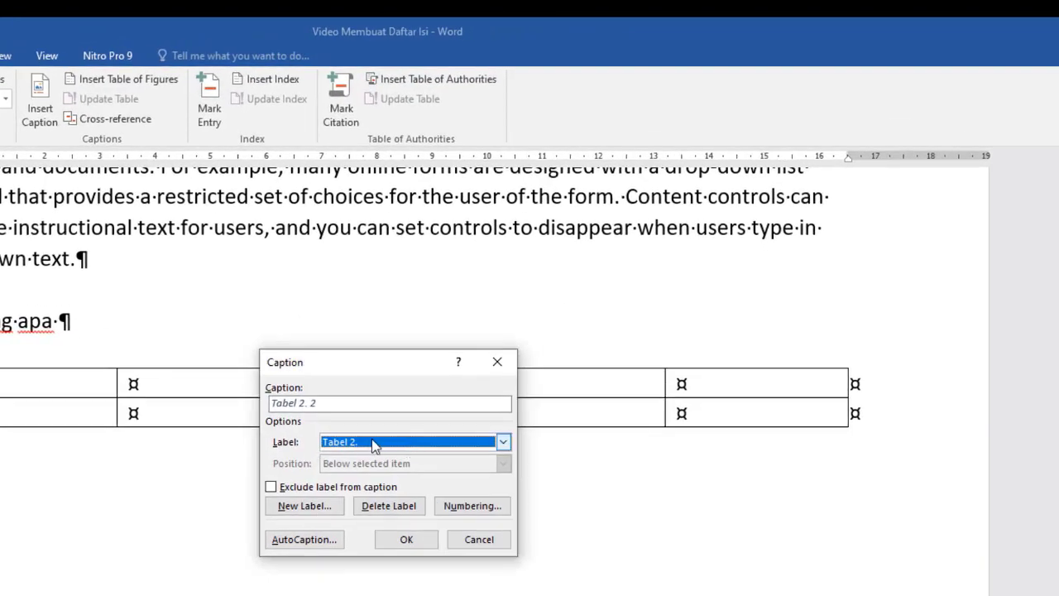
left_click(406, 538)
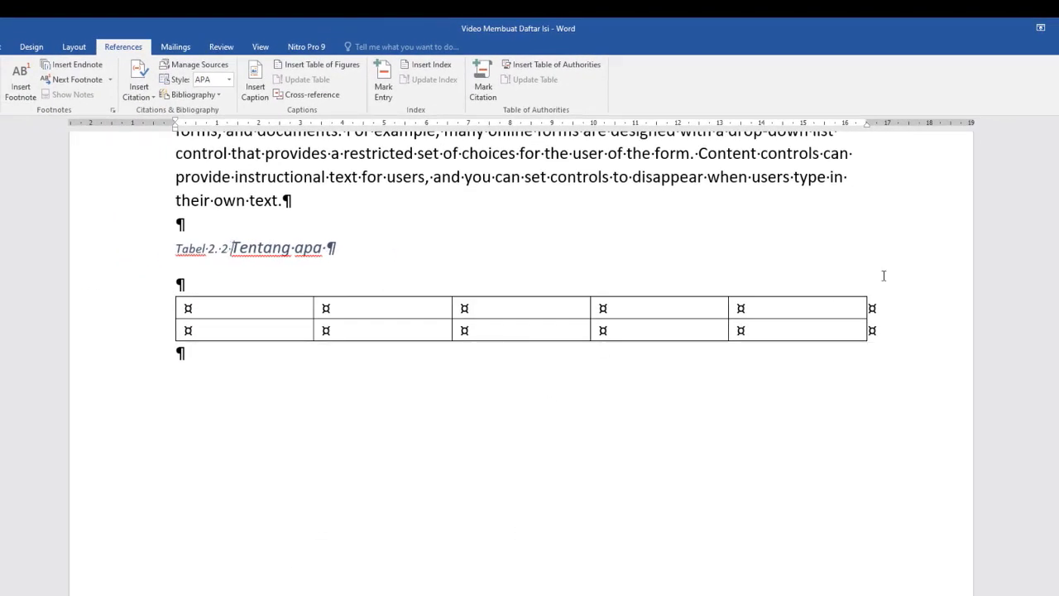
Start a new style named "Tabel" based on the Tabel 2. 1 caption under Kerangka Pemikiran
scroll(884, 276, "up", 15)
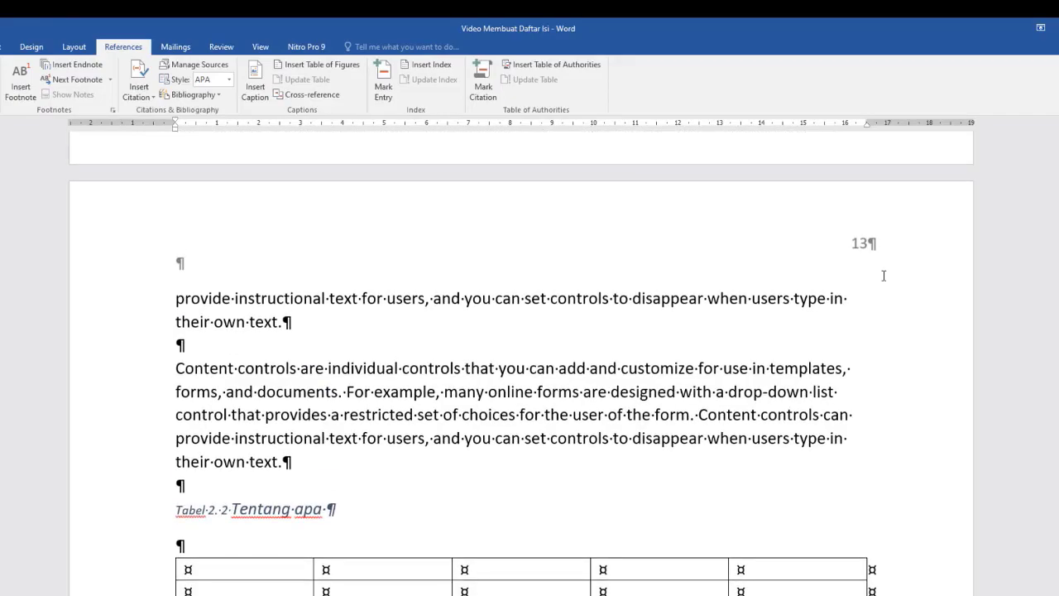
scroll(884, 276, "up", 10)
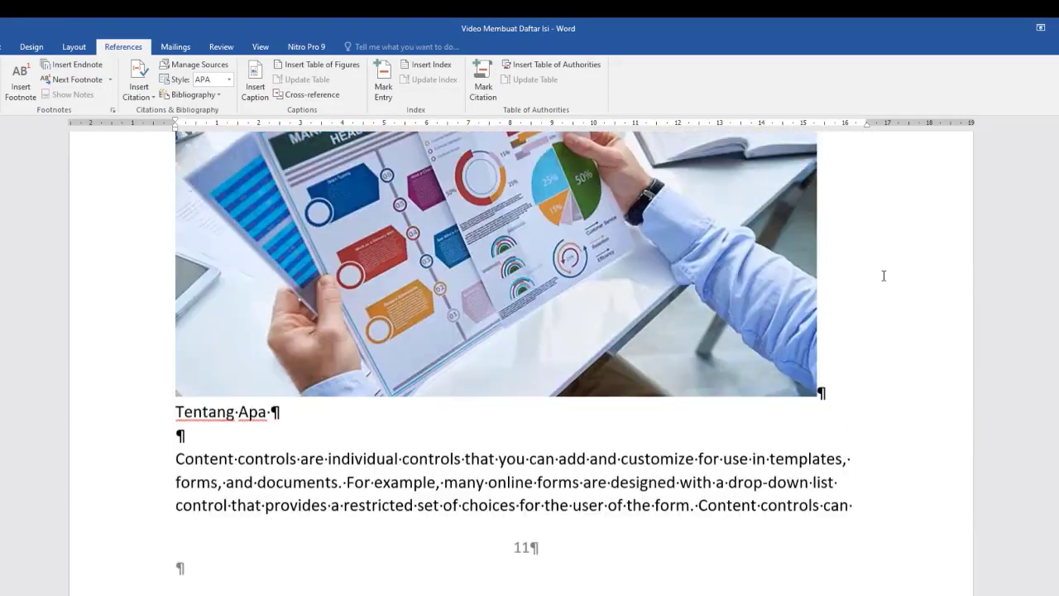
scroll(884, 276, "down", 6)
scroll(884, 276, "down", 10)
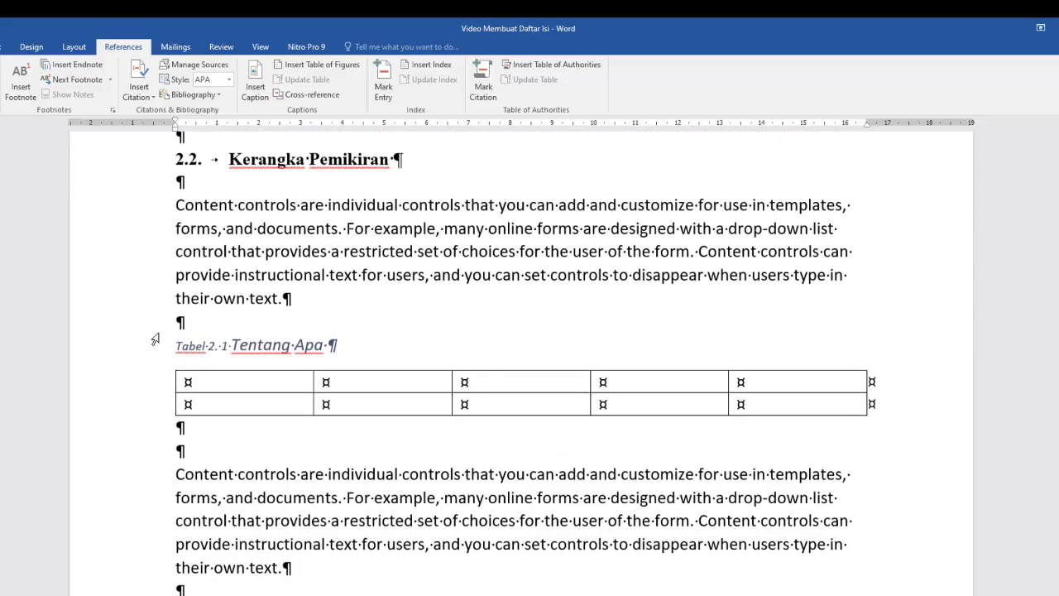
left_click(290, 343)
left_click(0, 48)
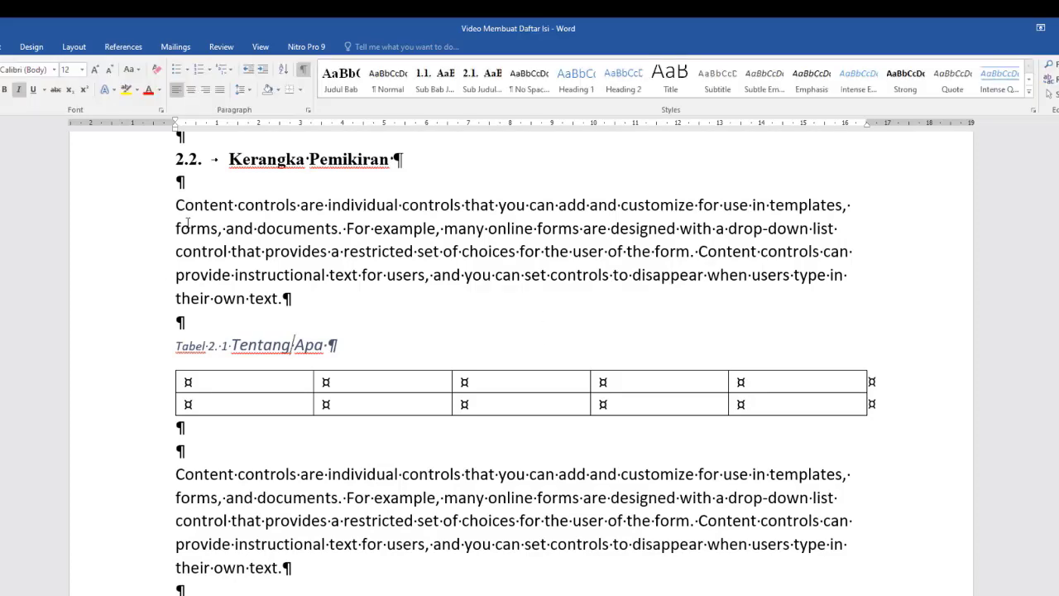
left_click(1031, 92)
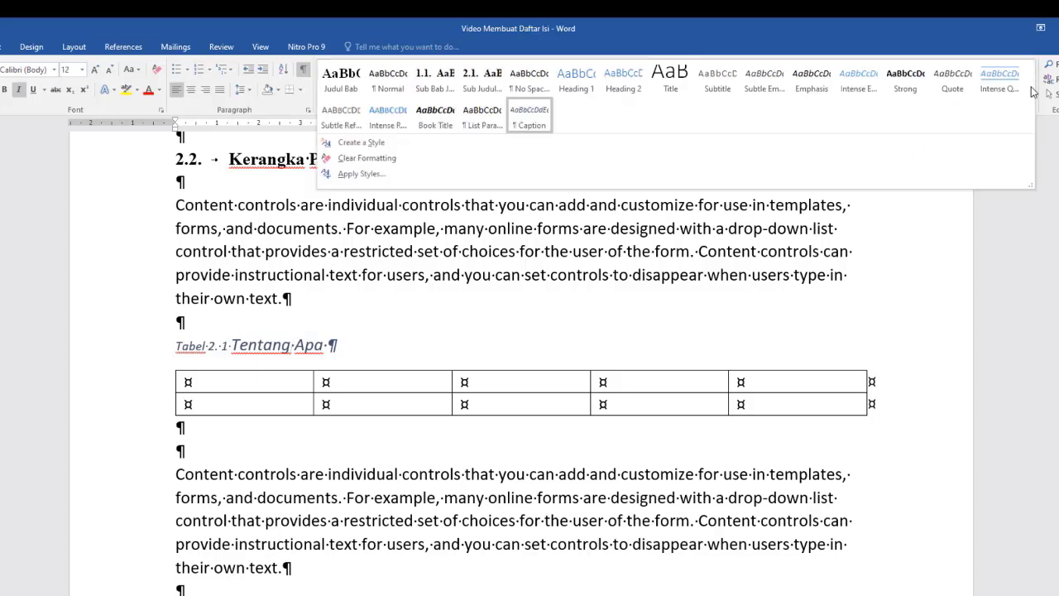
left_click(389, 142)
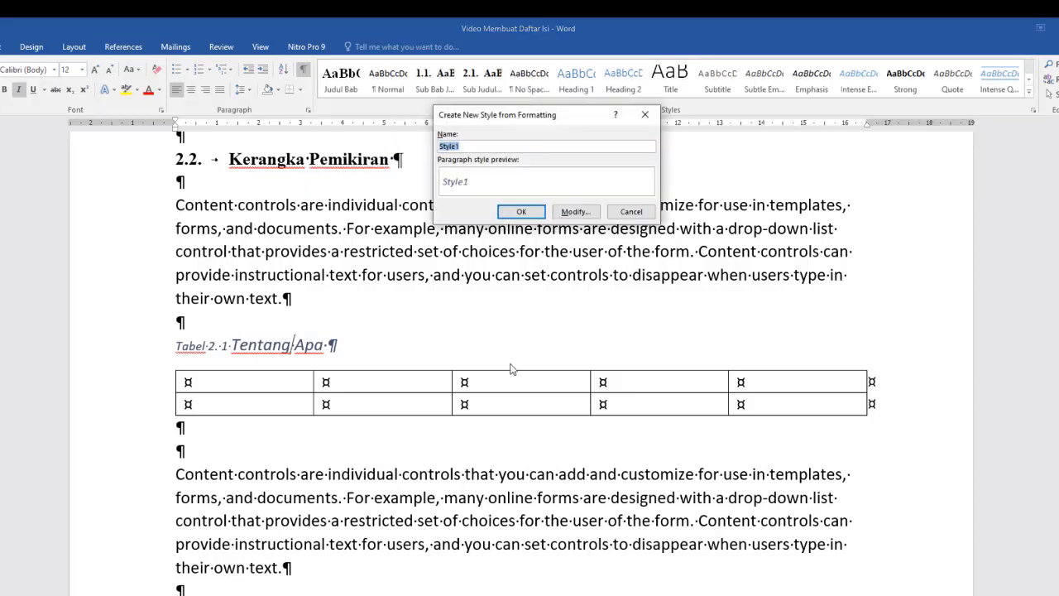
type("Tabel")
Format the new Tabel style as Times New Roman, 12 pt, bold and not italic
left_click(575, 212)
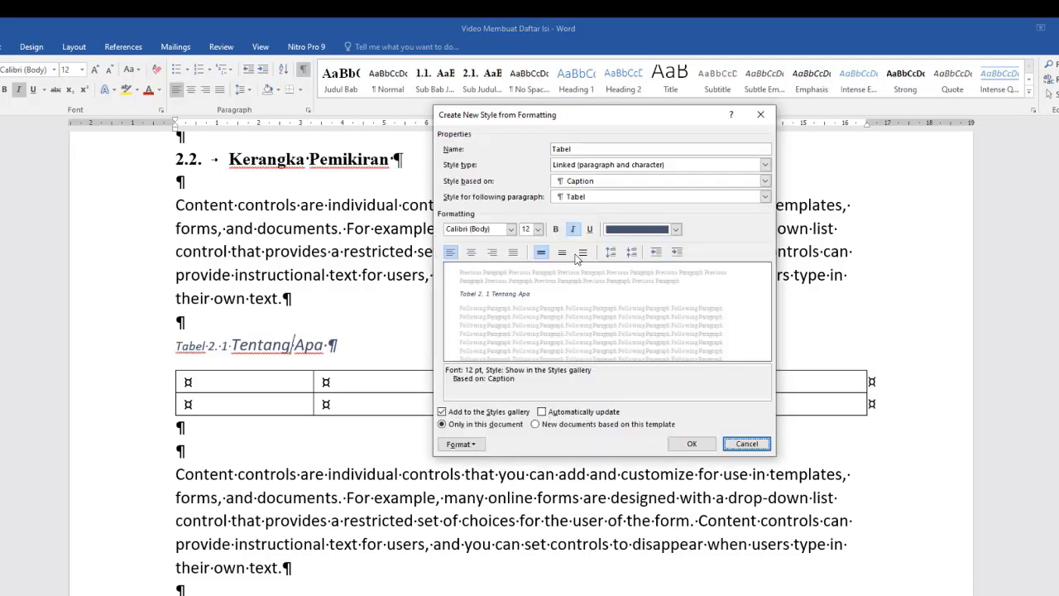
left_click(510, 229)
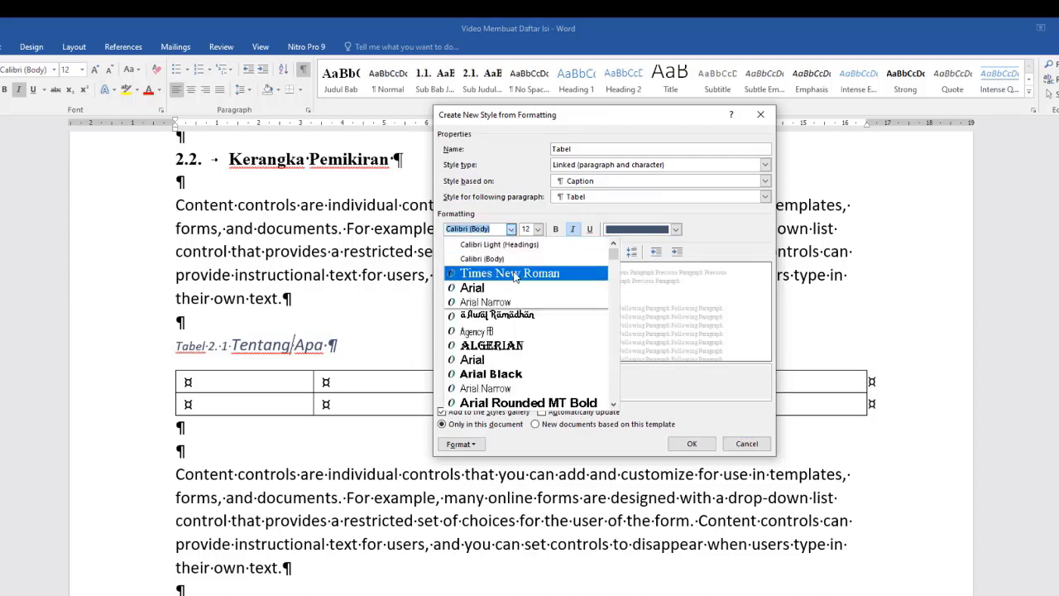
left_click(513, 269)
left_click(538, 229)
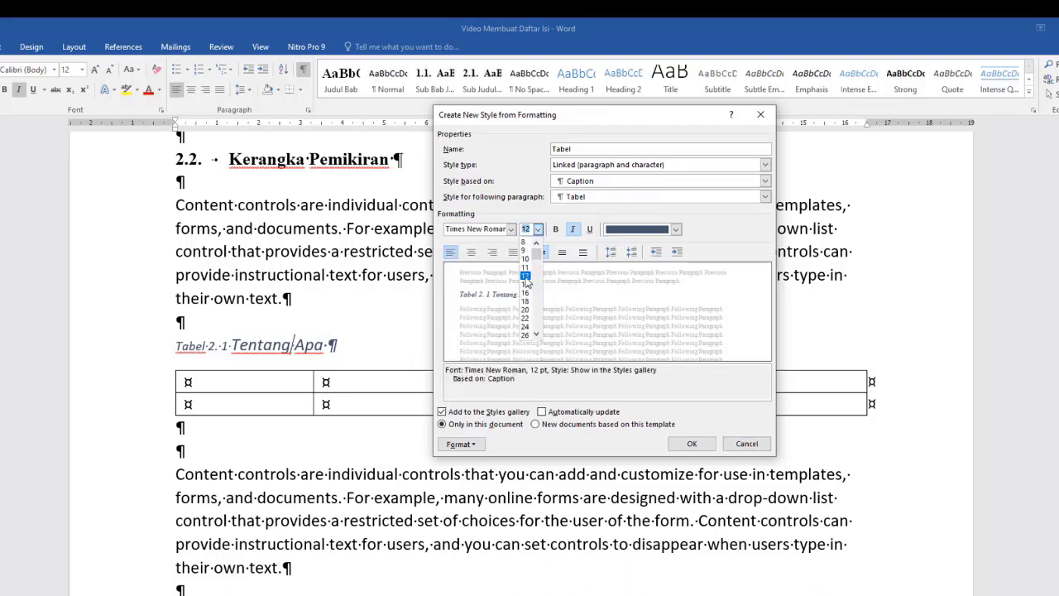
left_click(526, 278)
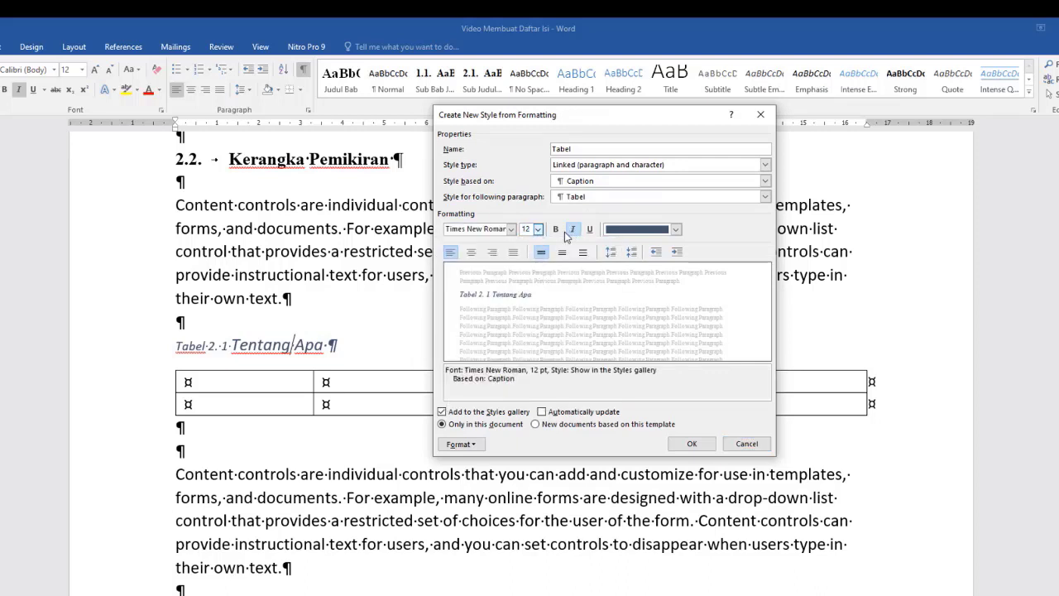
left_click(556, 230)
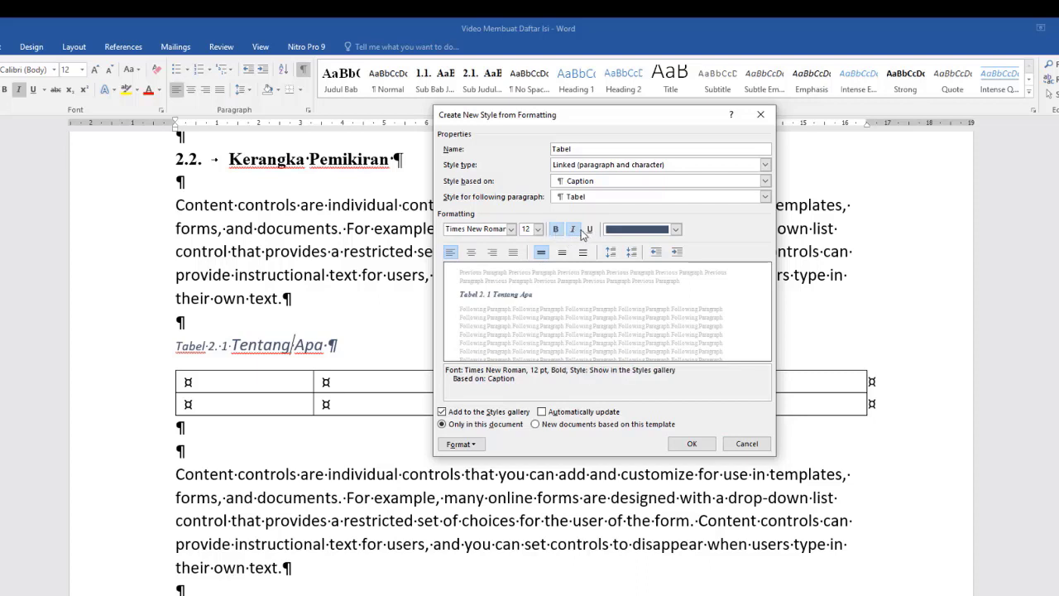
left_click(576, 230)
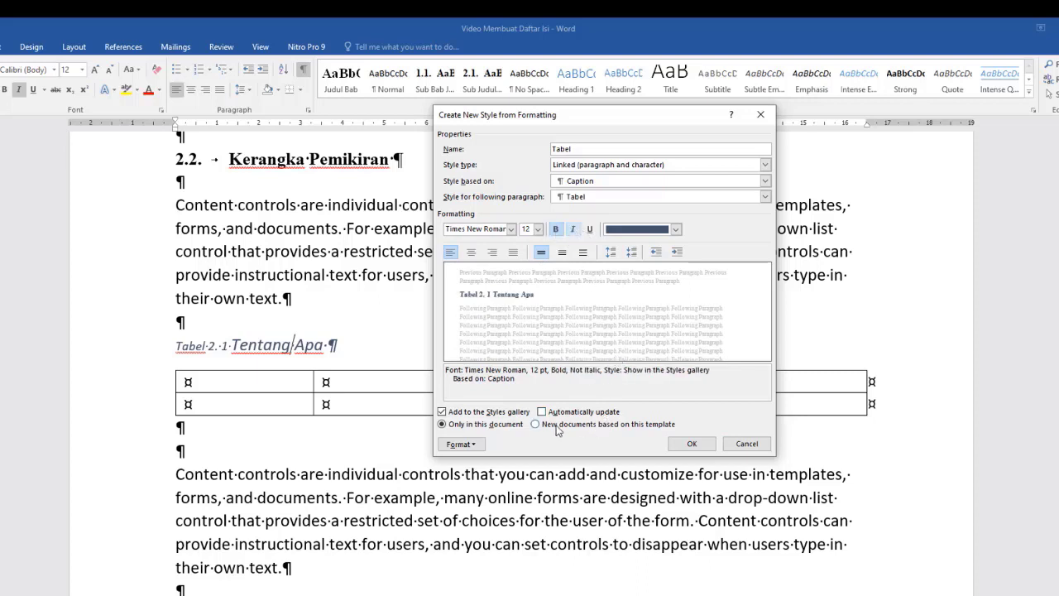
Centre the text of the new Tabel style and finish creating the style
left_click(471, 253)
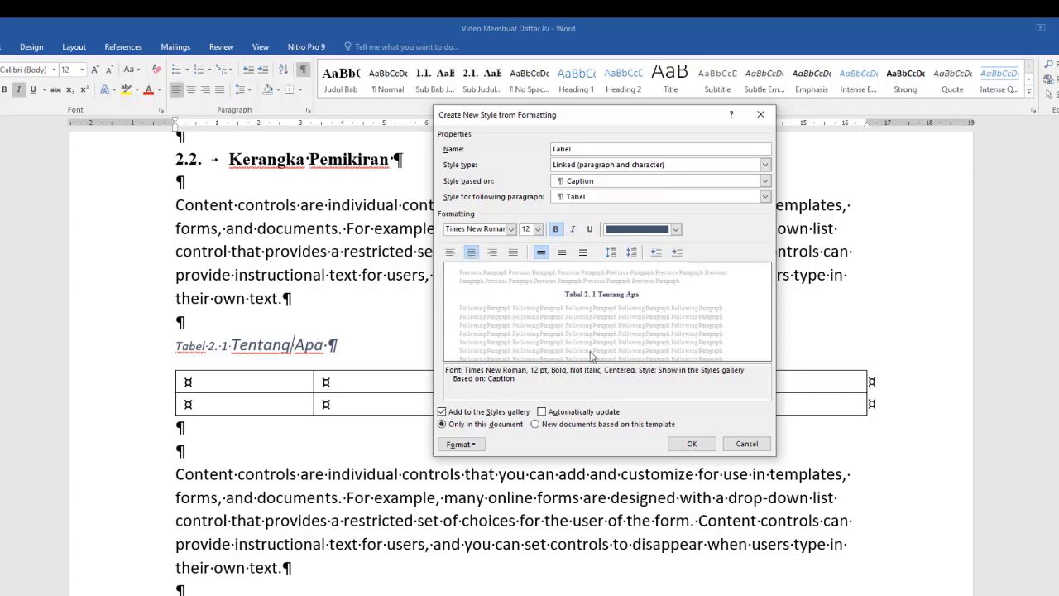
left_click(692, 445)
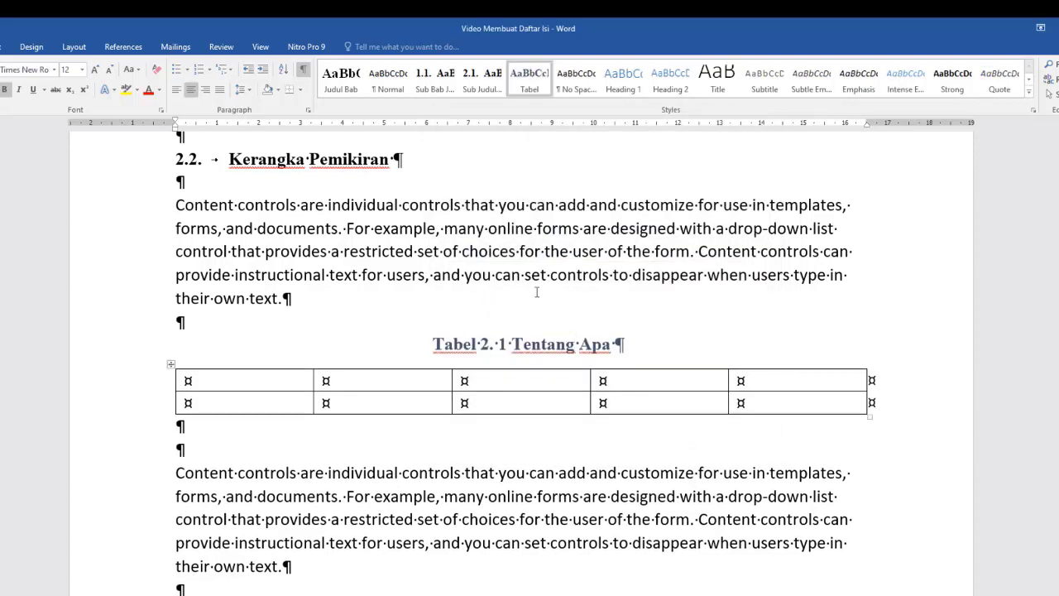
Apply the Tabel style to the Tabel 2. 2 Tentang apa caption above the document's last table
scroll(537, 292, "down", 10)
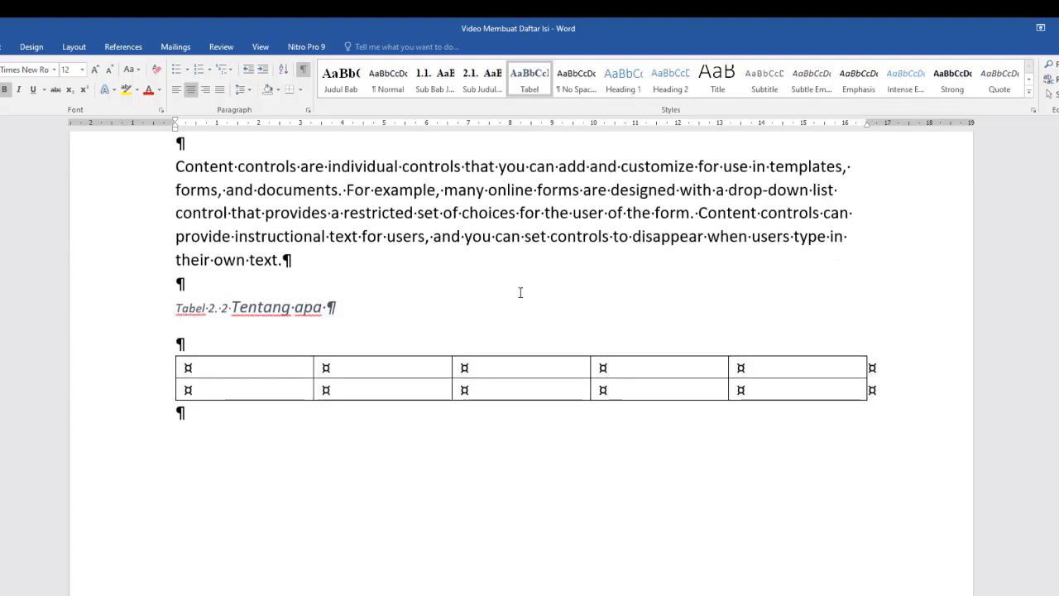
left_click(250, 307)
triple_click(330, 307)
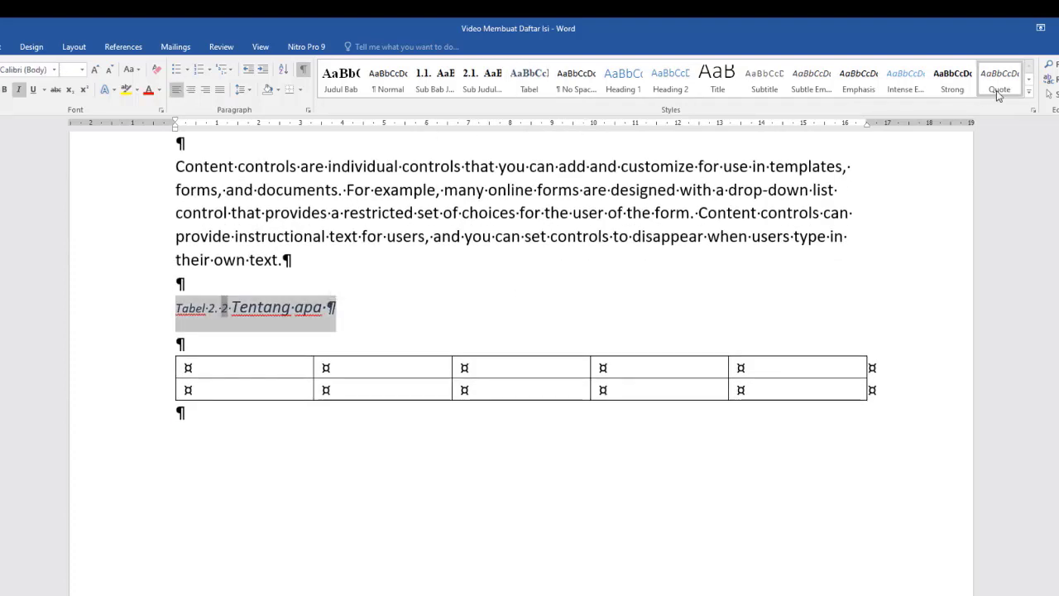
left_click(1031, 93)
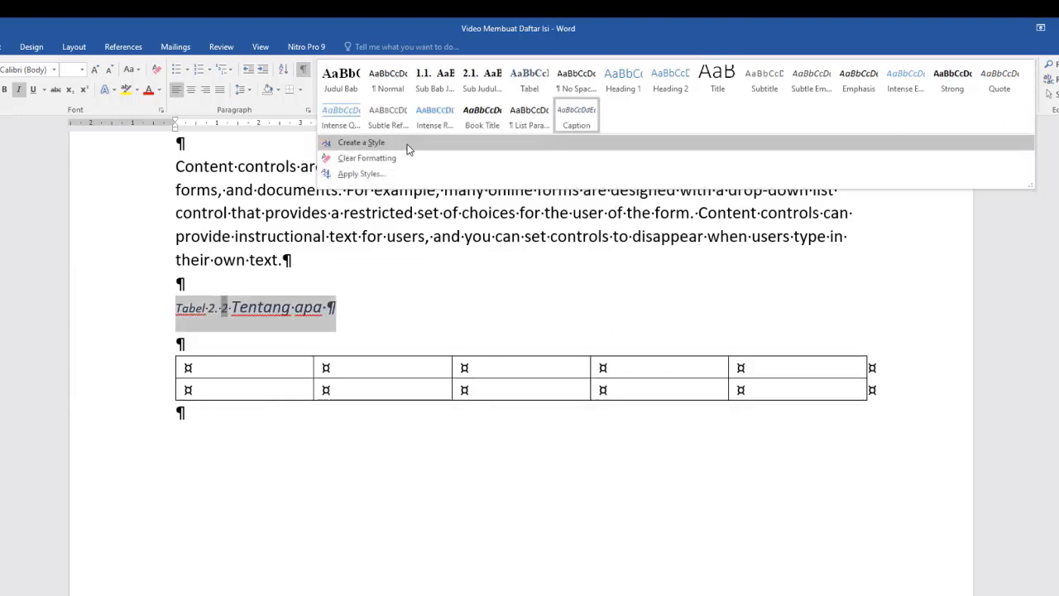
left_click(534, 83)
left_click(462, 286)
Apply the Tabel style to the Tabel 1. 2 Tentang apa caption under Batasan Masalah
key("ctrl+z")
key("ctrl+z")
key("ctrl+z")
key("ctrl+z")
key("ctrl+z")
key("ctrl+z")
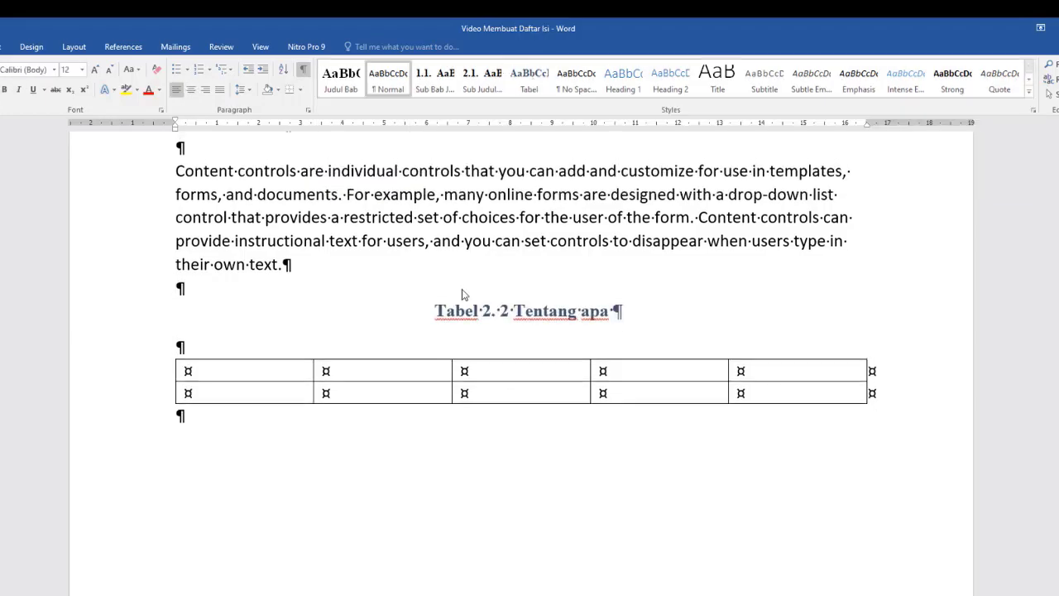
key("ctrl+z")
key("ctrl+z")
key("ctrl+z")
key("ctrl+z")
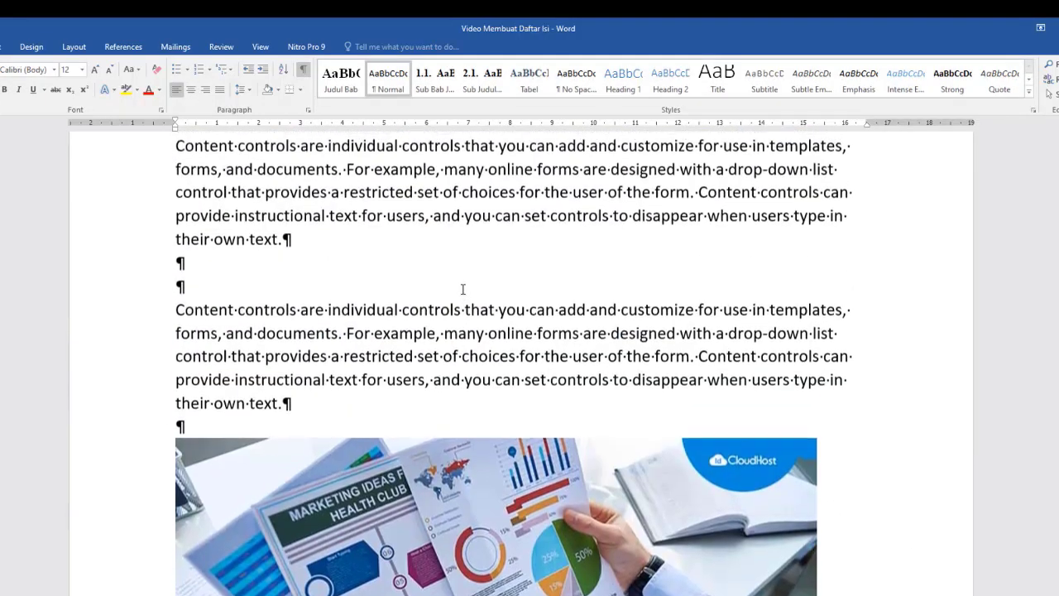
scroll(464, 295, "up", 2)
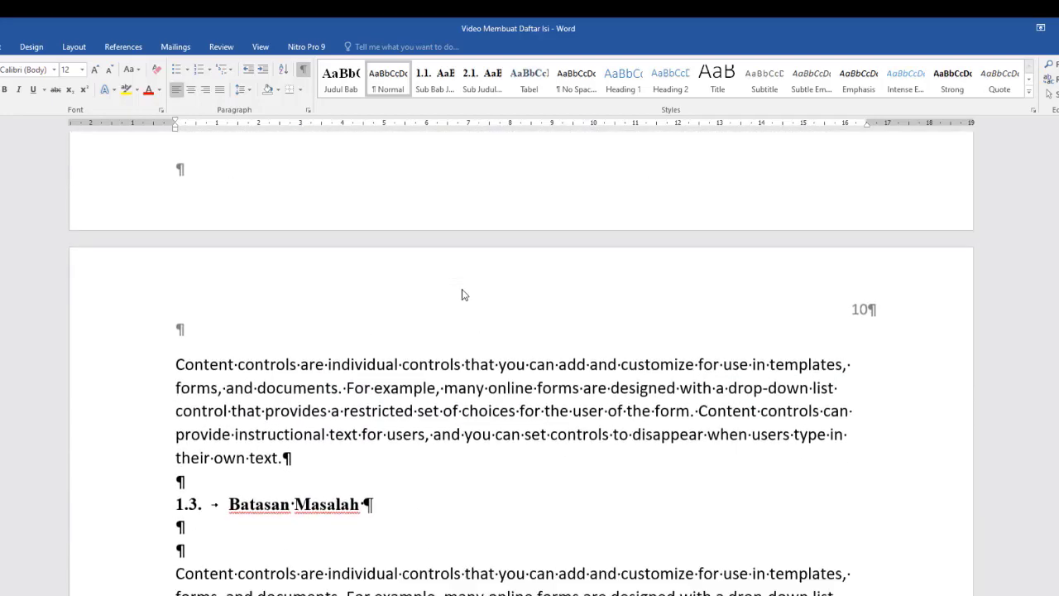
scroll(463, 289, "down", 1)
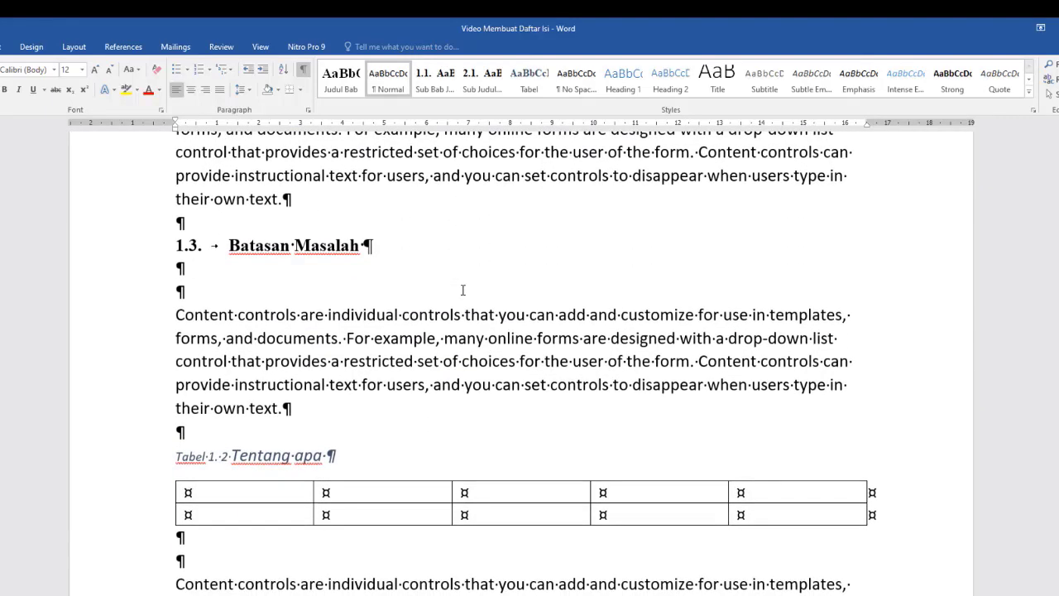
left_click_drag(172, 457, 336, 456)
left_click(525, 82)
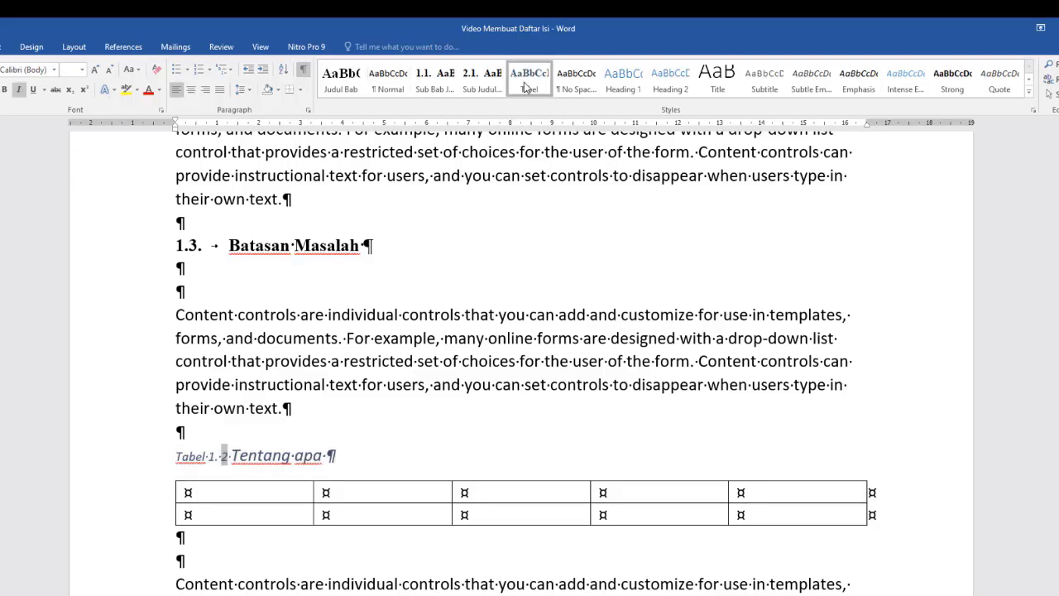
Apply the Tabel style to the Tabel 1. 1 Tentang Apa caption under Identifikasi Masalah
scroll(693, 267, "up", 20)
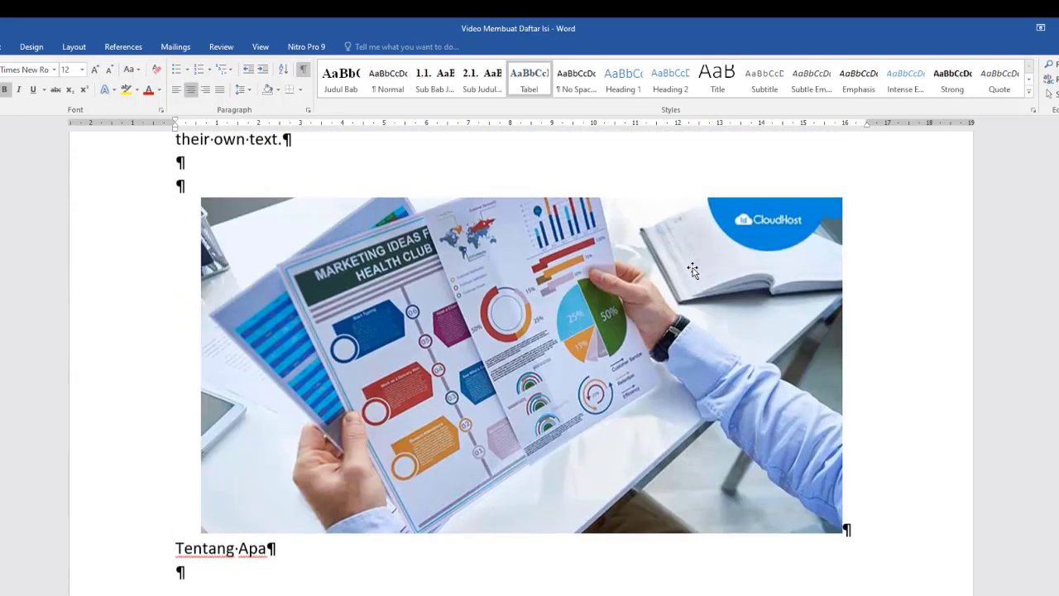
scroll(694, 267, "up", 3)
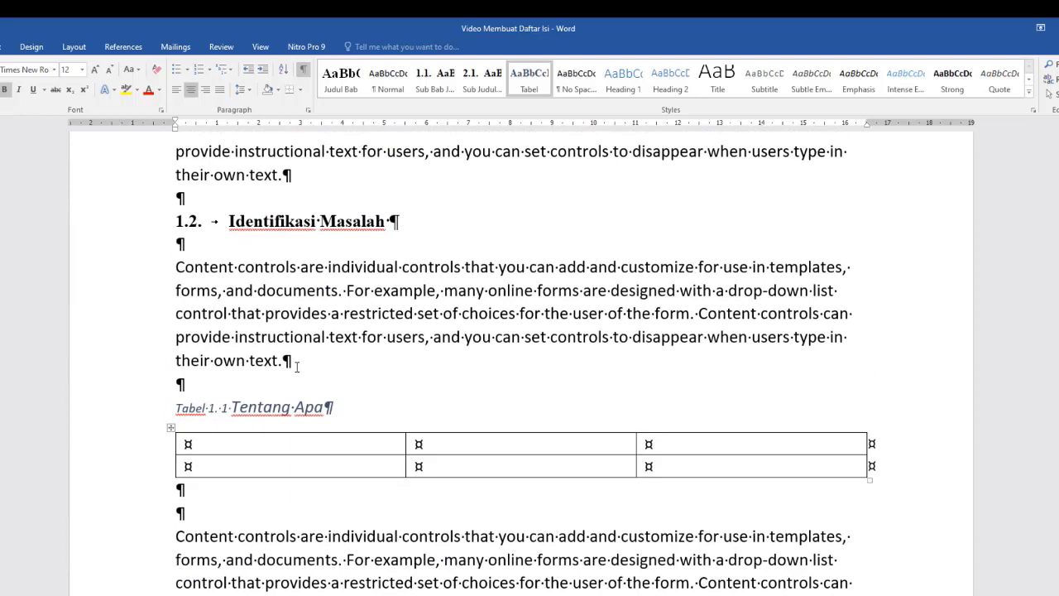
left_click_drag(176, 405, 335, 408)
left_click(530, 79)
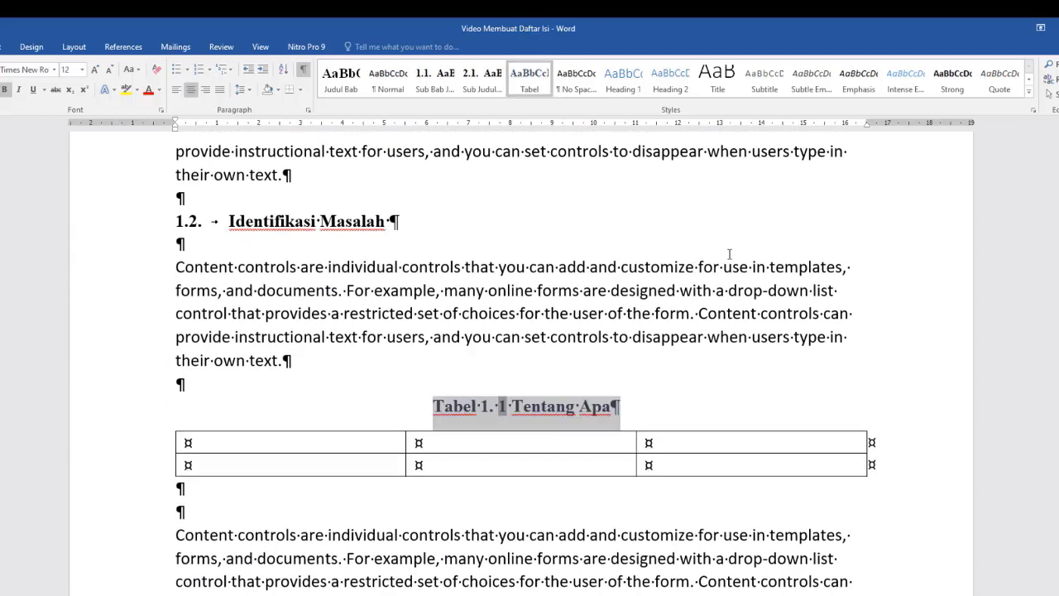
Insert four blank paragraphs between the Daftar Tabel title and the page break
scroll(729, 254, "down", 15)
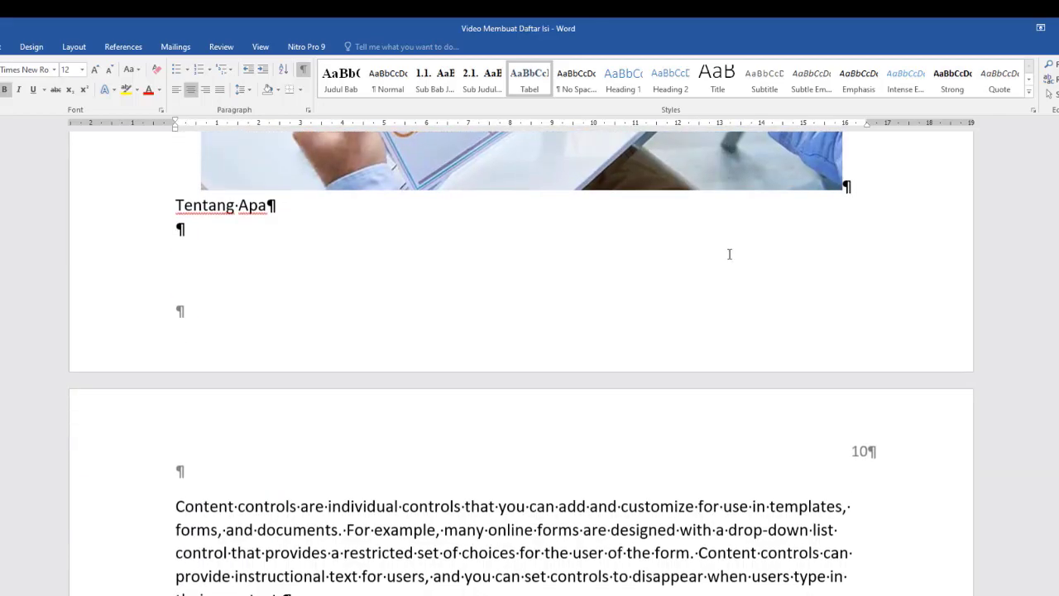
scroll(729, 260, "down", 3)
scroll(731, 257, "up", 15)
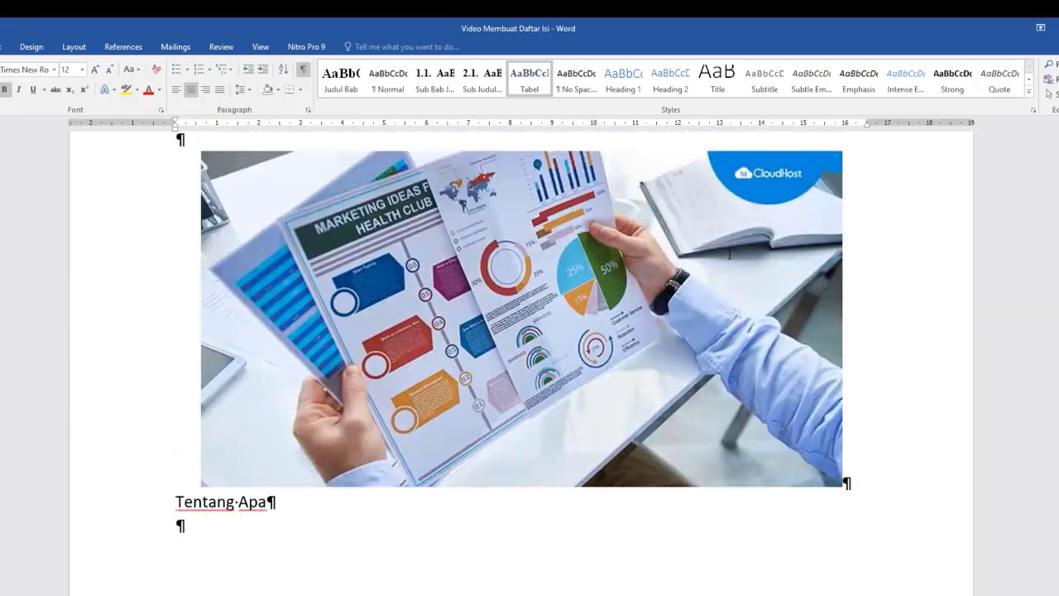
scroll(729, 254, "up", 15)
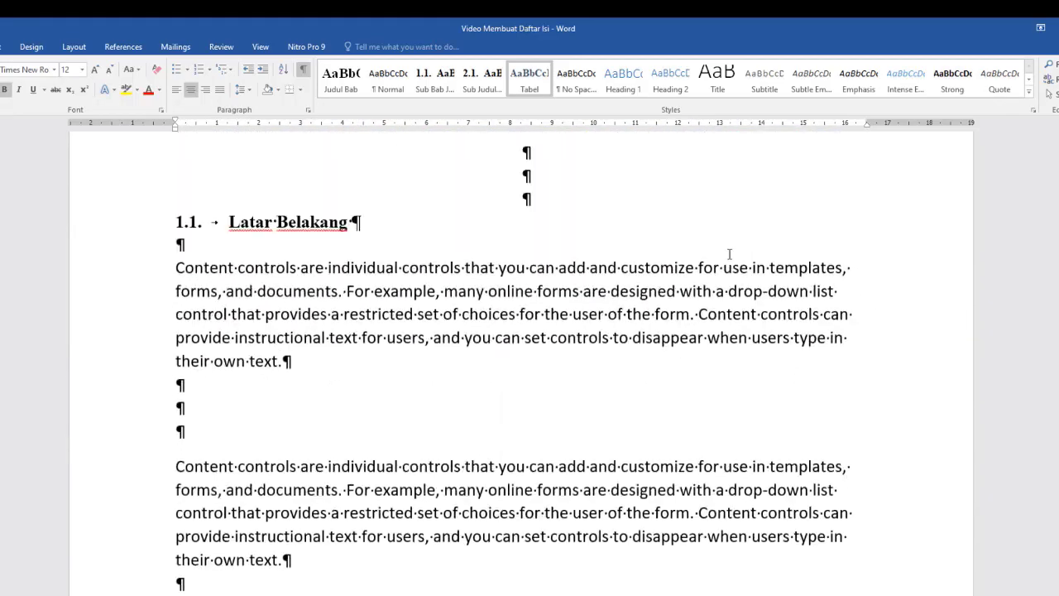
scroll(729, 254, "up", 20)
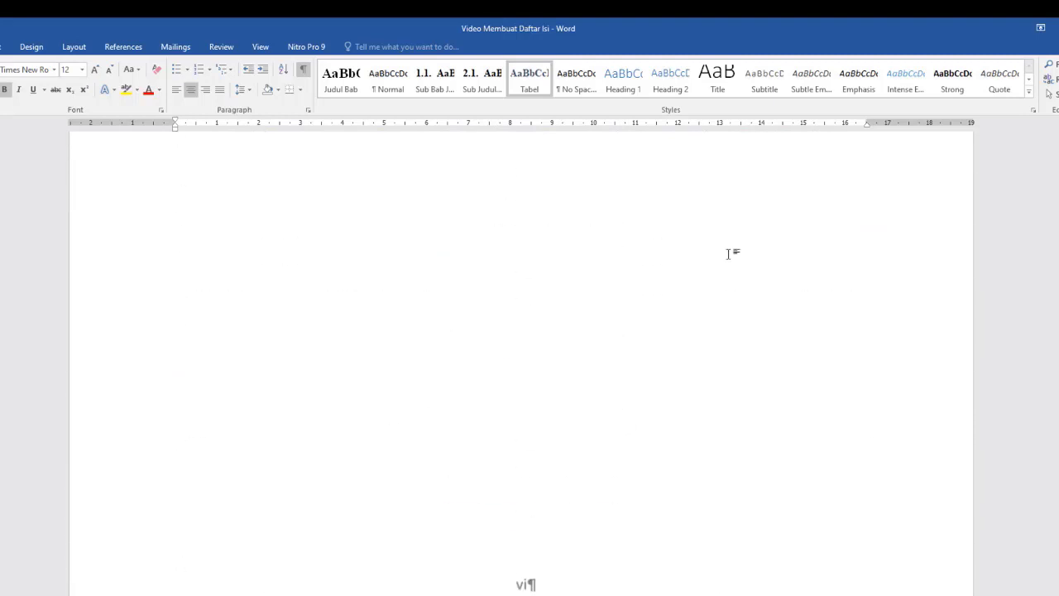
scroll(729, 254, "up", 8)
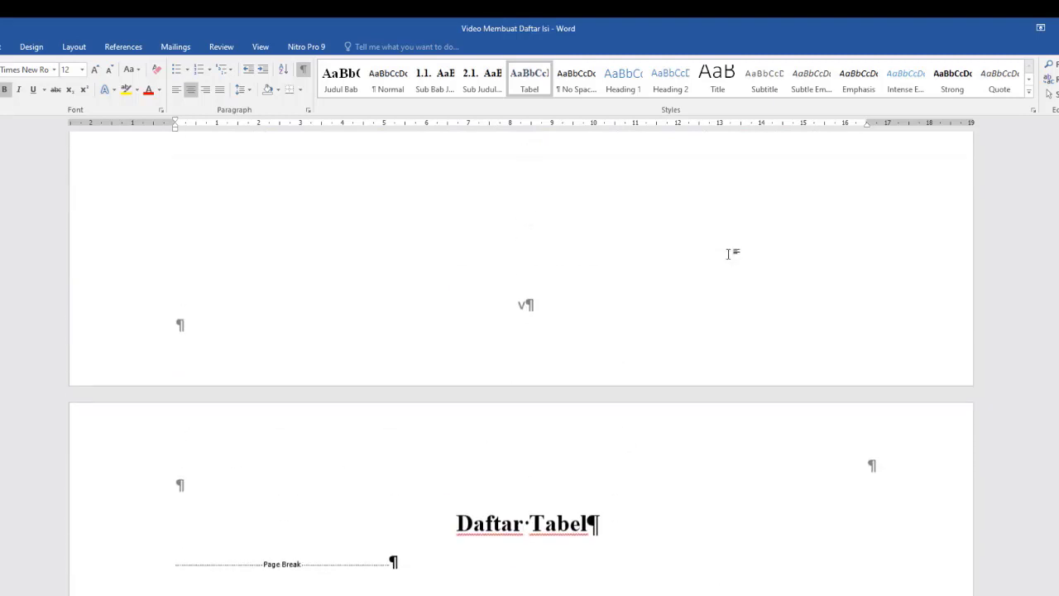
left_click(615, 530)
key("Return")
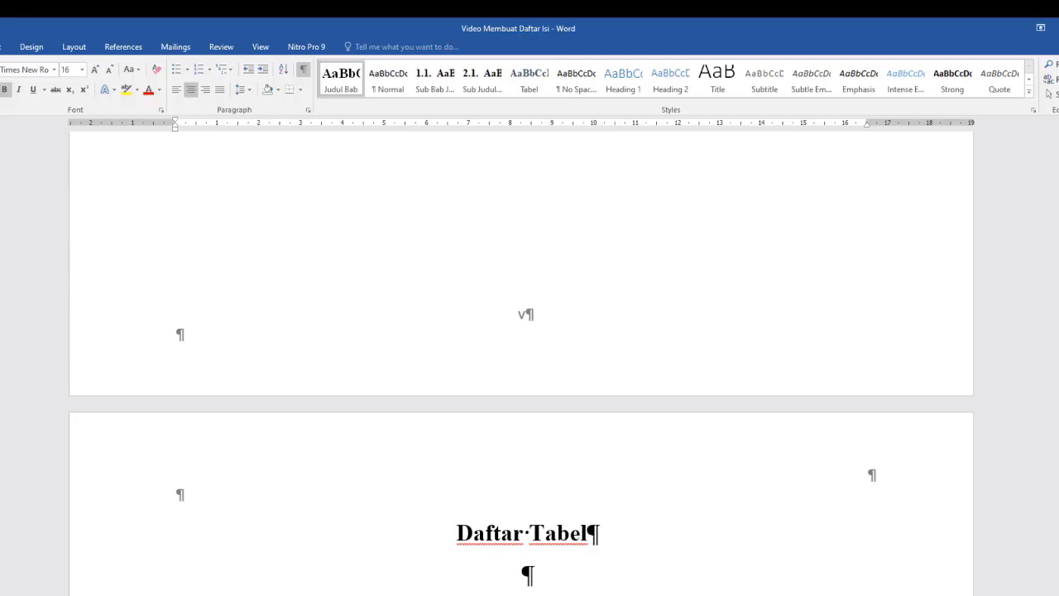
scroll(518, 332, "down", 6)
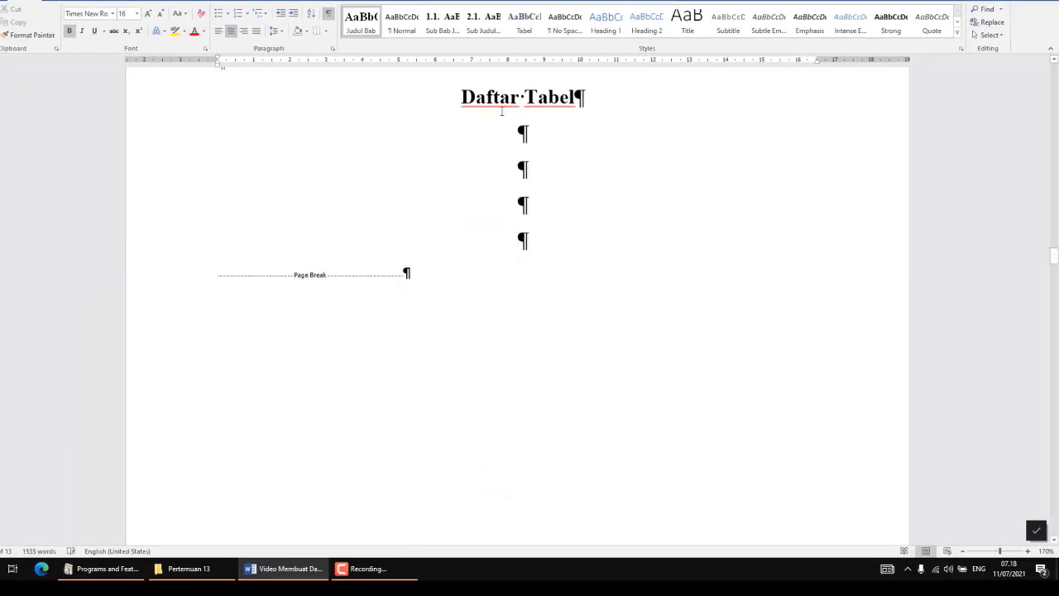
Set the four blank paragraphs below the Daftar Tabel title to 12 pt and remove the space after them
left_click_drag(526, 126, 529, 253)
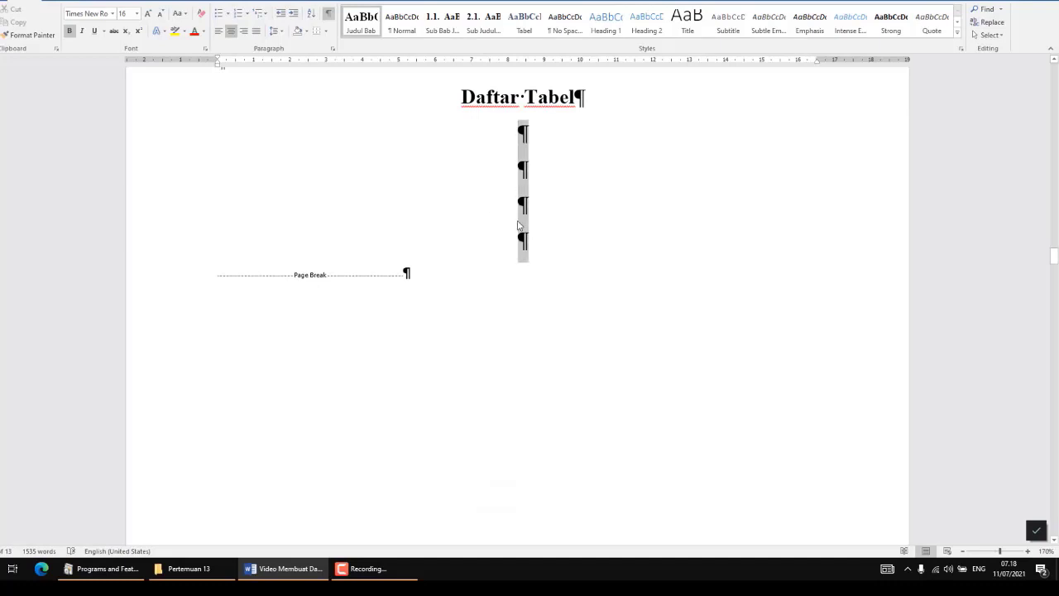
left_click(137, 14)
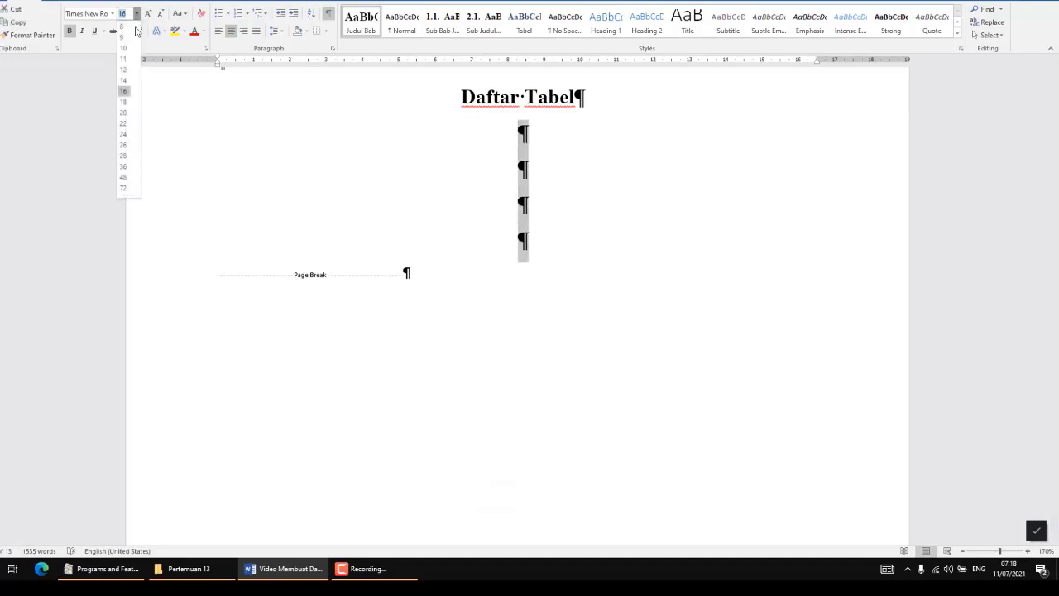
left_click(124, 70)
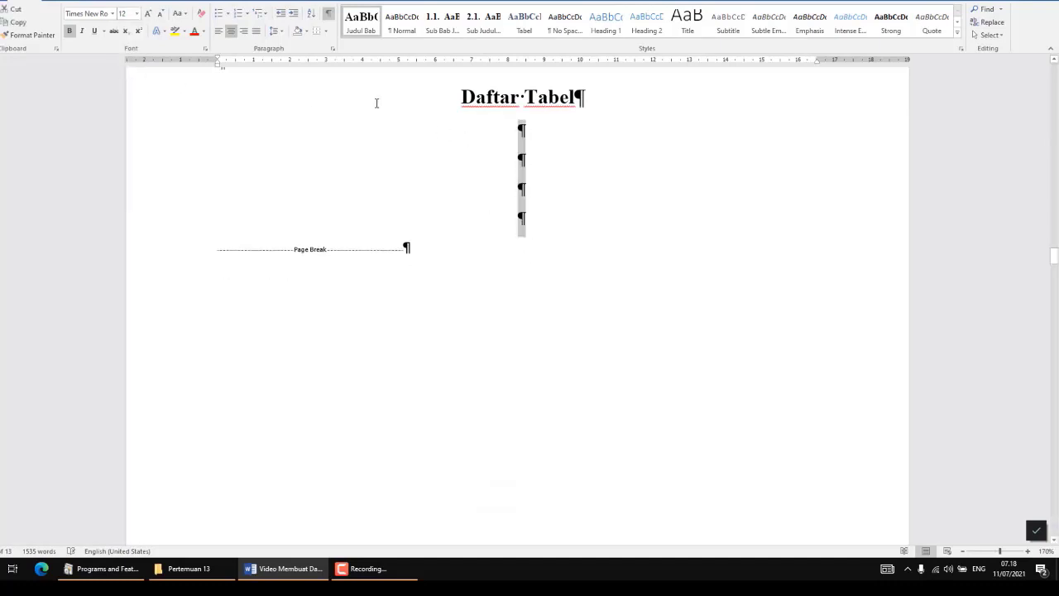
left_click(279, 31)
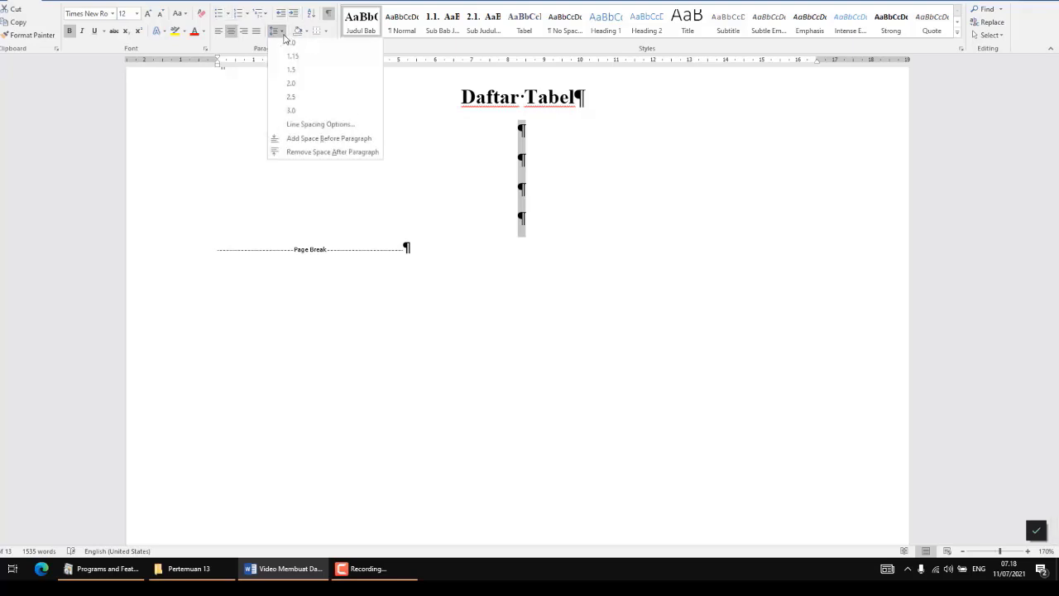
left_click(298, 155)
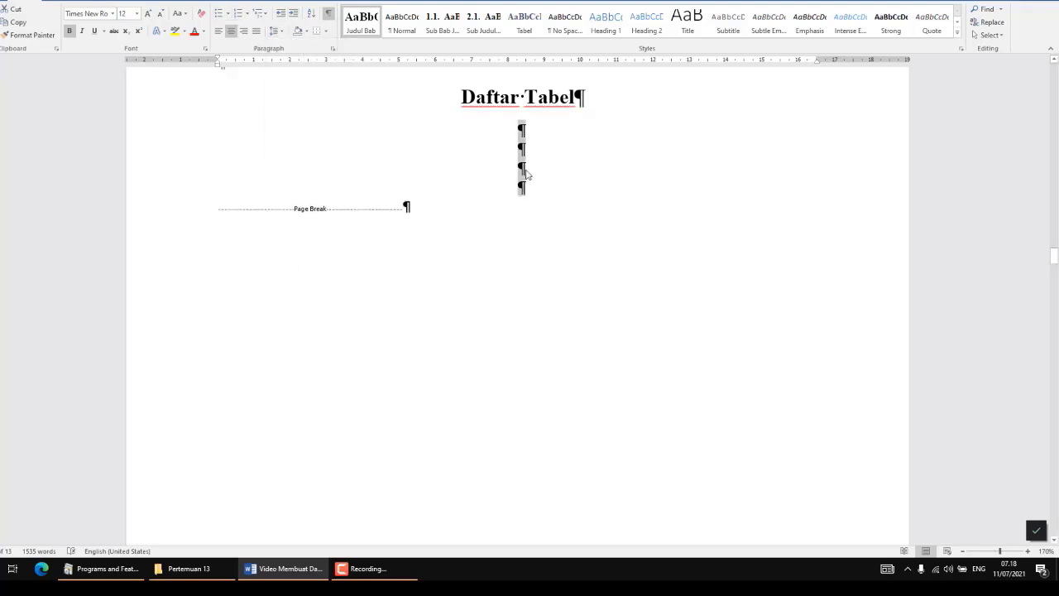
left_click(520, 98)
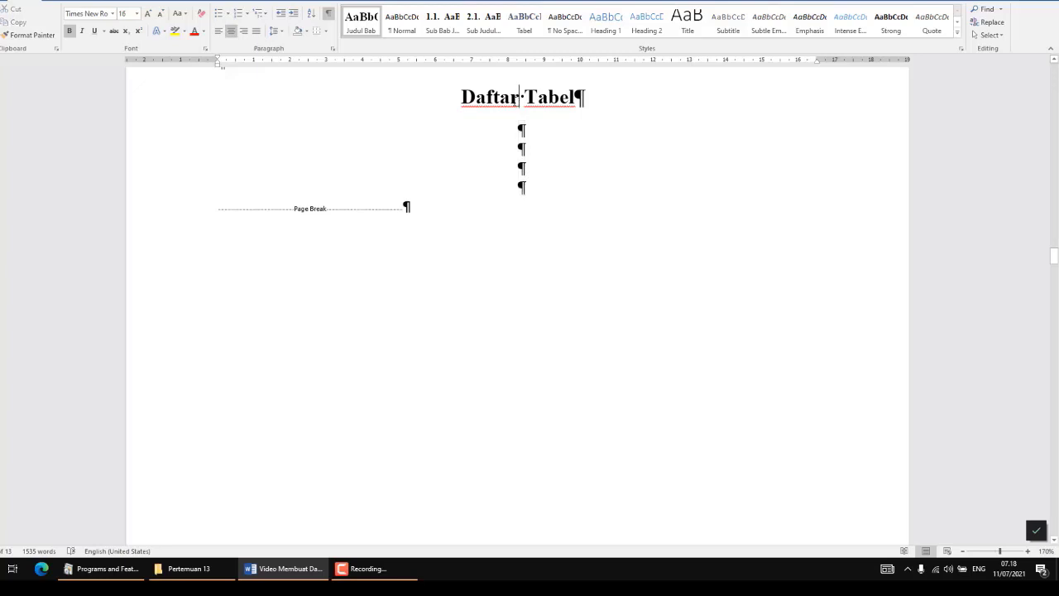
Left-align the last blank paragraph before the page break and set the line spacing of the blank paragraph above it to 1.0
left_click(521, 187)
key("Return")
key("BackSpace")
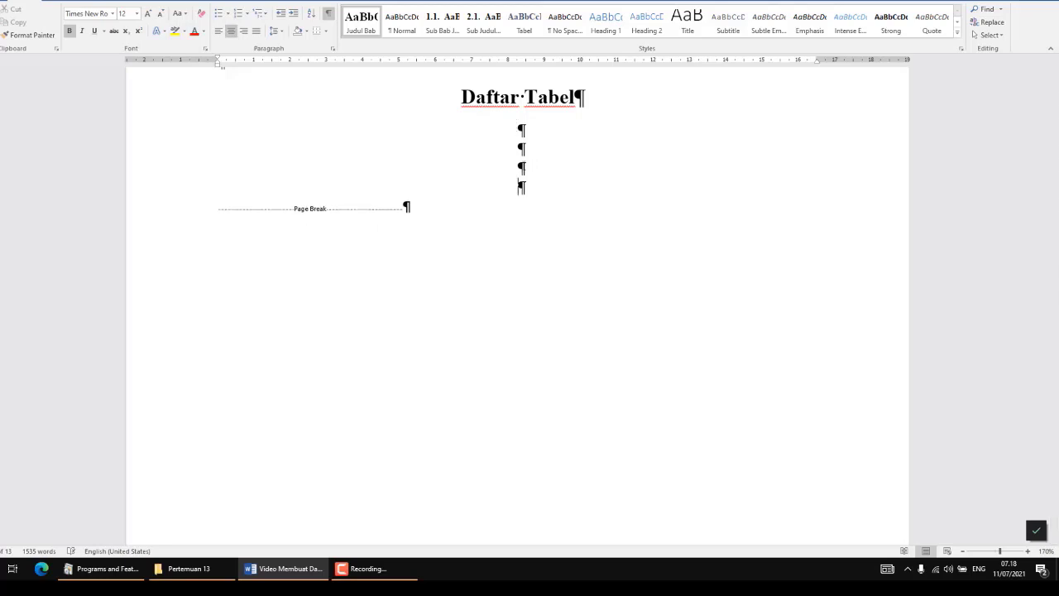
key("ctrl+l")
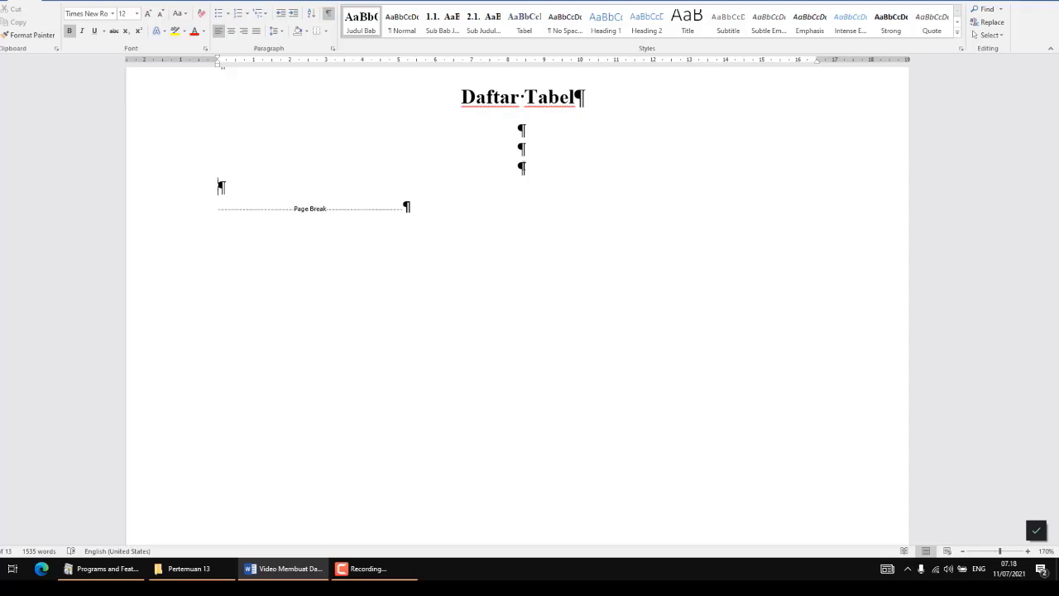
left_click(516, 129)
left_click(281, 33)
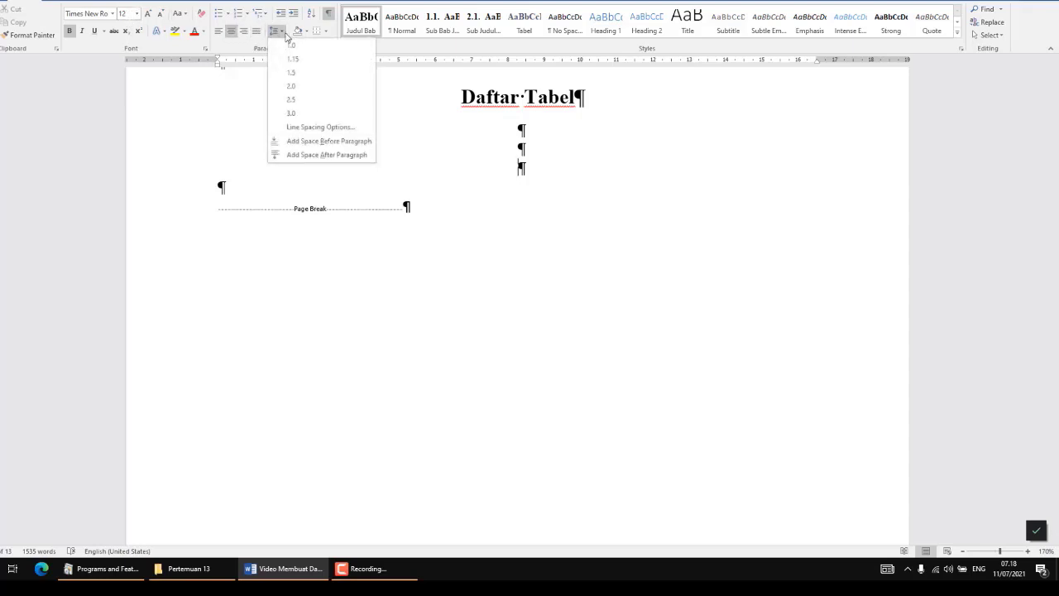
left_click(289, 45)
Insert a table of figures with the caption label "Tabel 1." at the left-aligned blank paragraph below the Daftar Tabel title
left_click(221, 186)
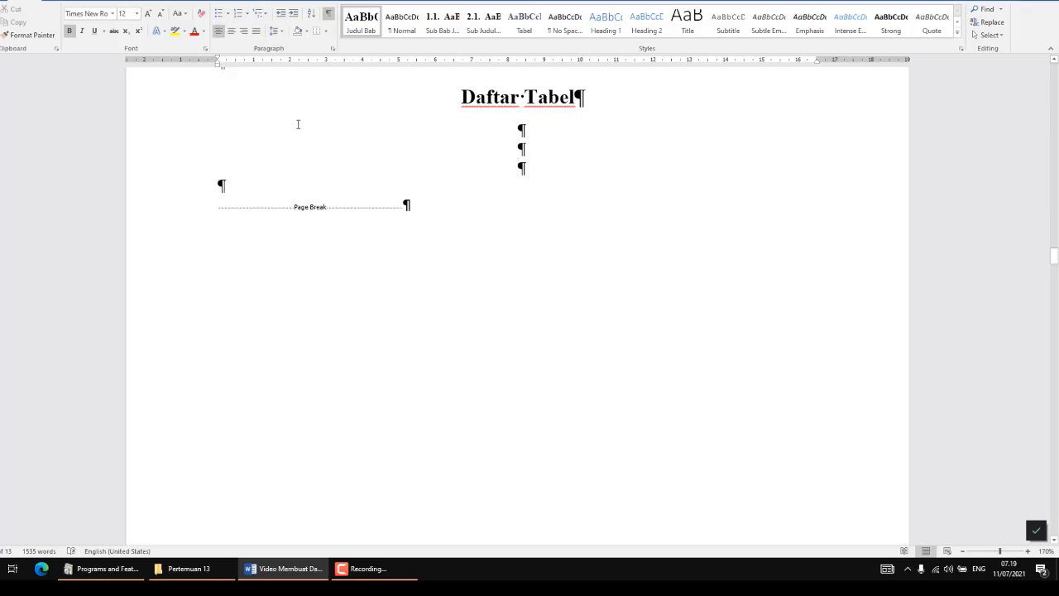
left_click(269, 35)
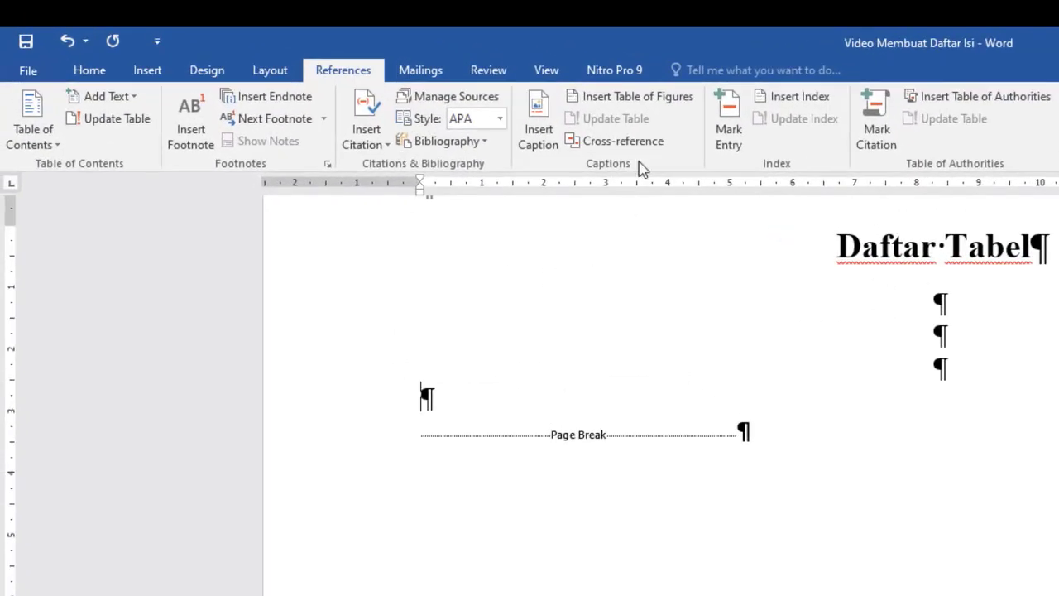
left_click(655, 97)
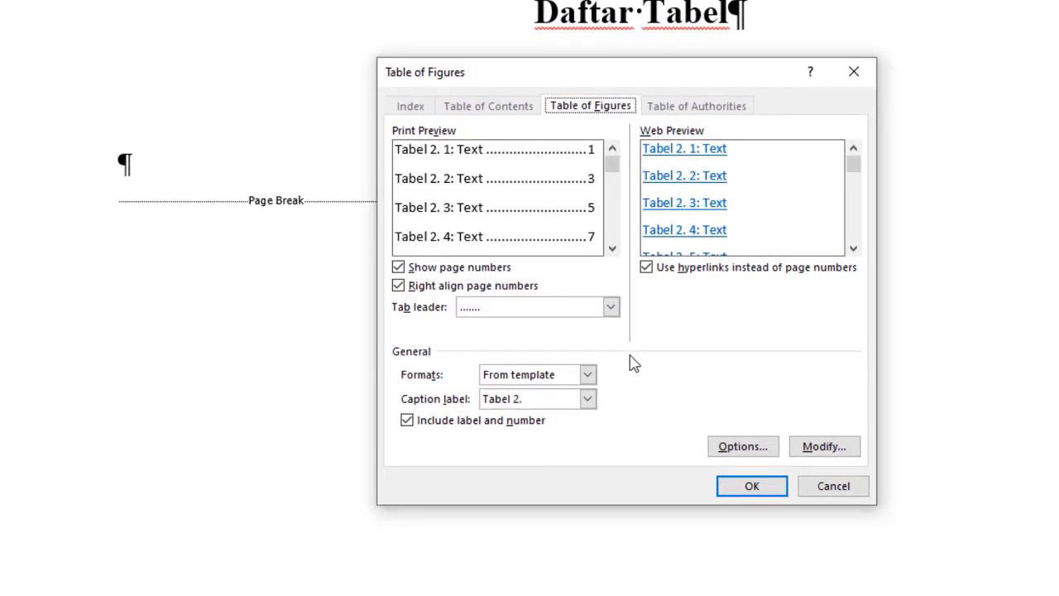
left_click(604, 412)
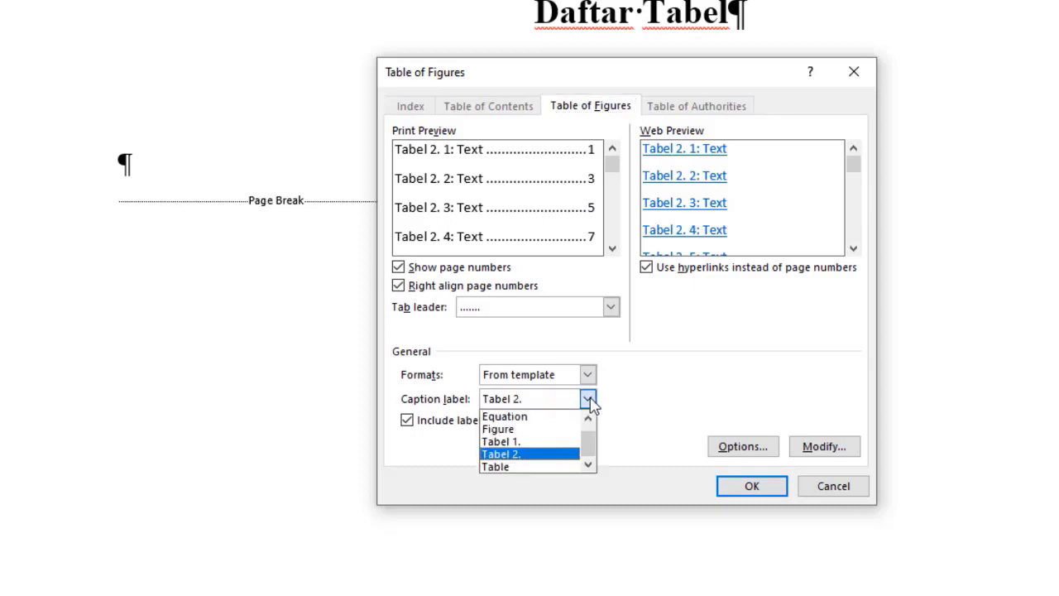
left_click(547, 442)
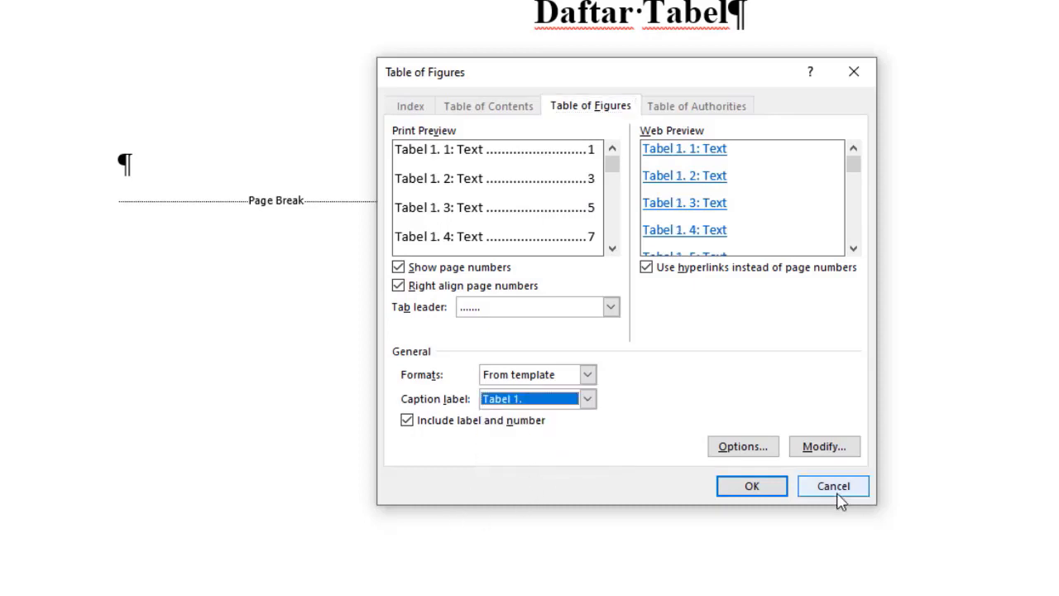
left_click(757, 488)
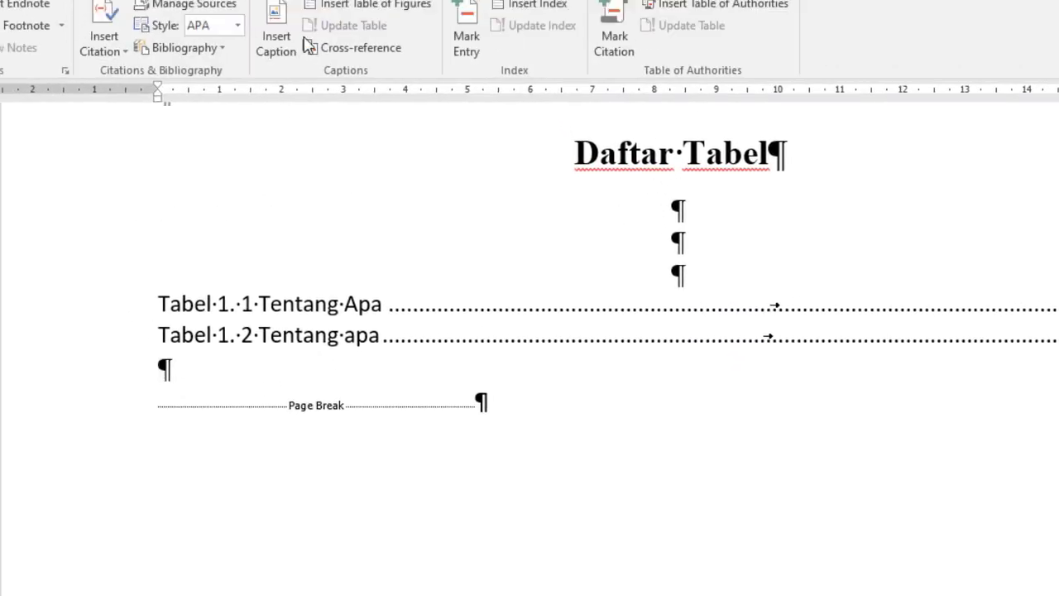
Insert a table of figures with the caption label "Tabel 2." at the blank paragraph below the Tabel 1. list
left_click(369, 79)
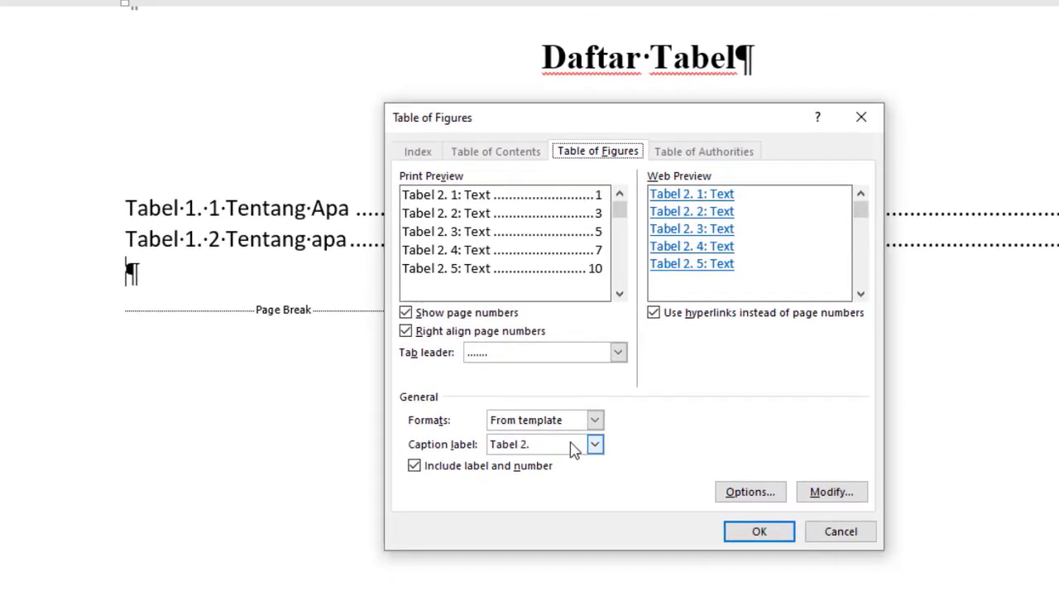
left_click(573, 447)
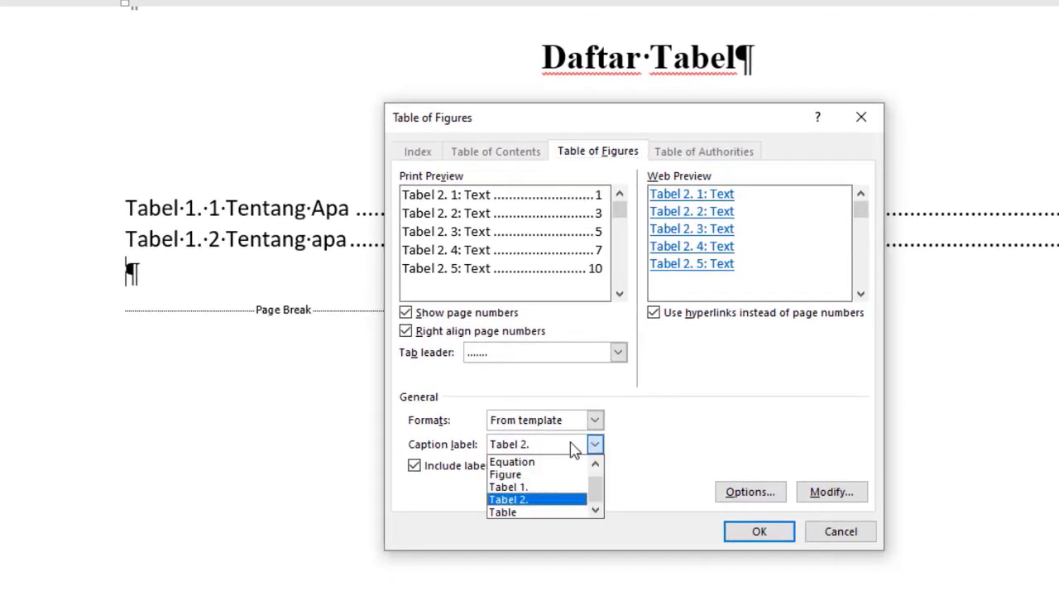
left_click(522, 499)
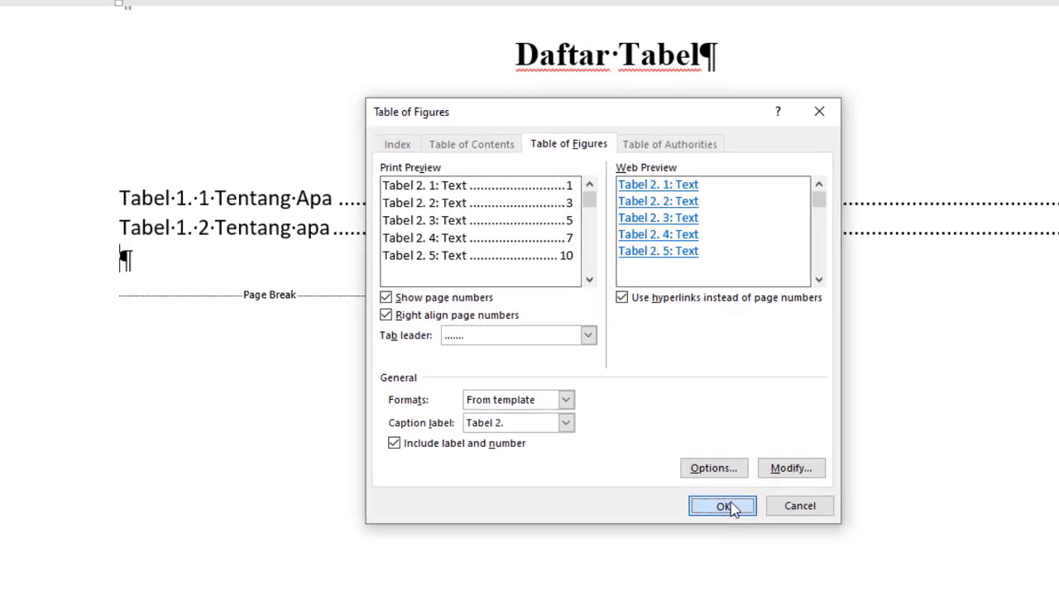
left_click(723, 506)
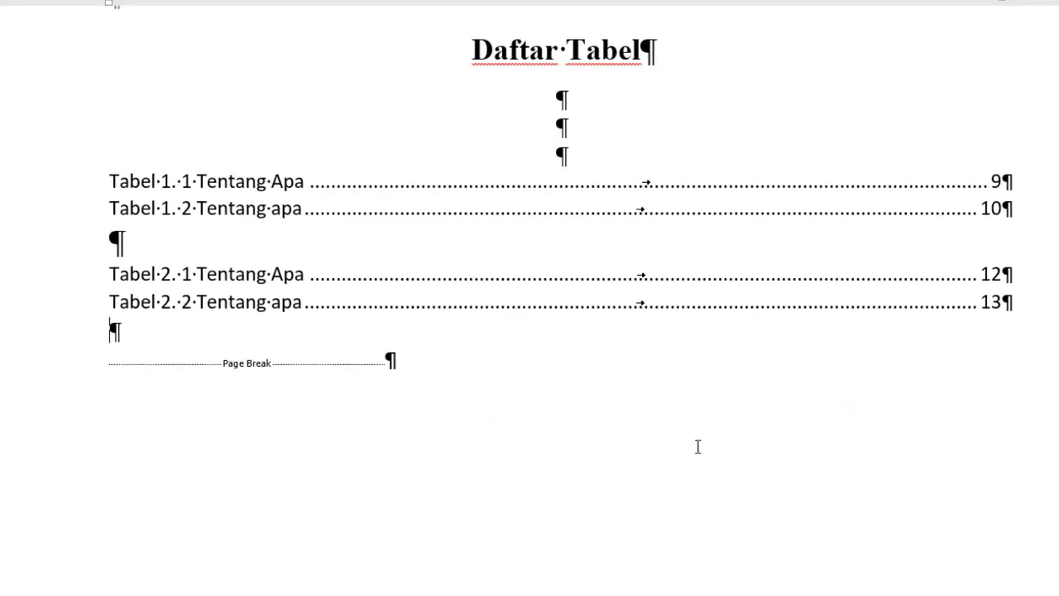
Try to remove the blank paragraph between the Tabel 1. and Tabel 2. lists
left_click(117, 272)
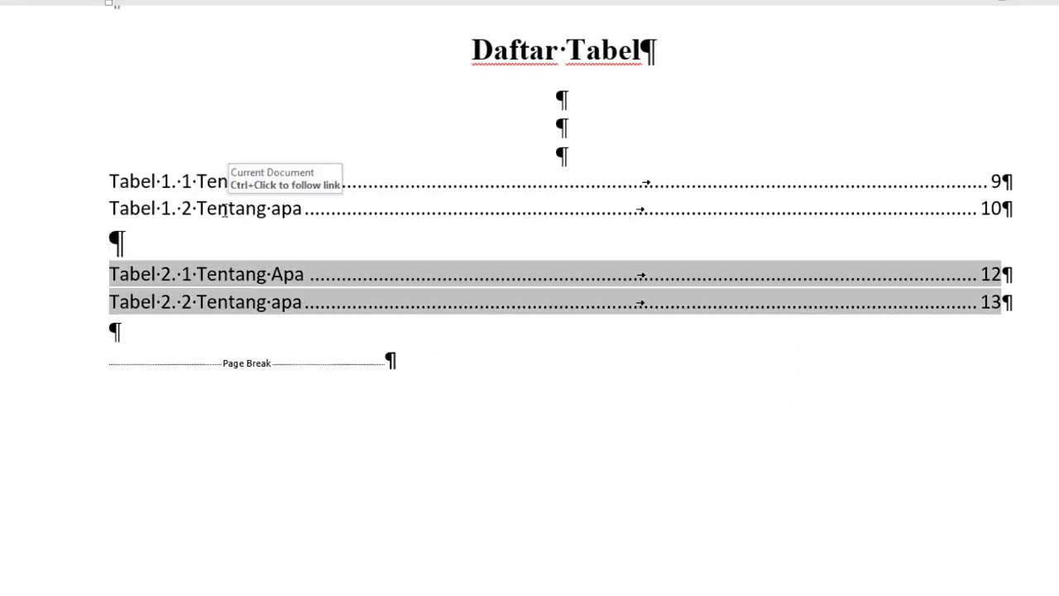
key("BackSpace")
key("Down")
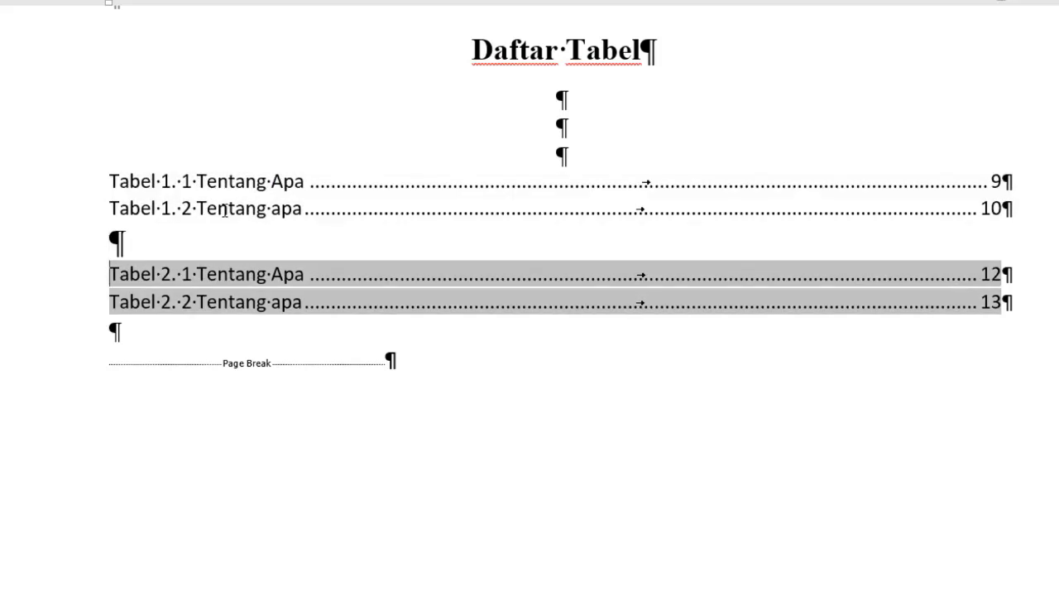
key("Down")
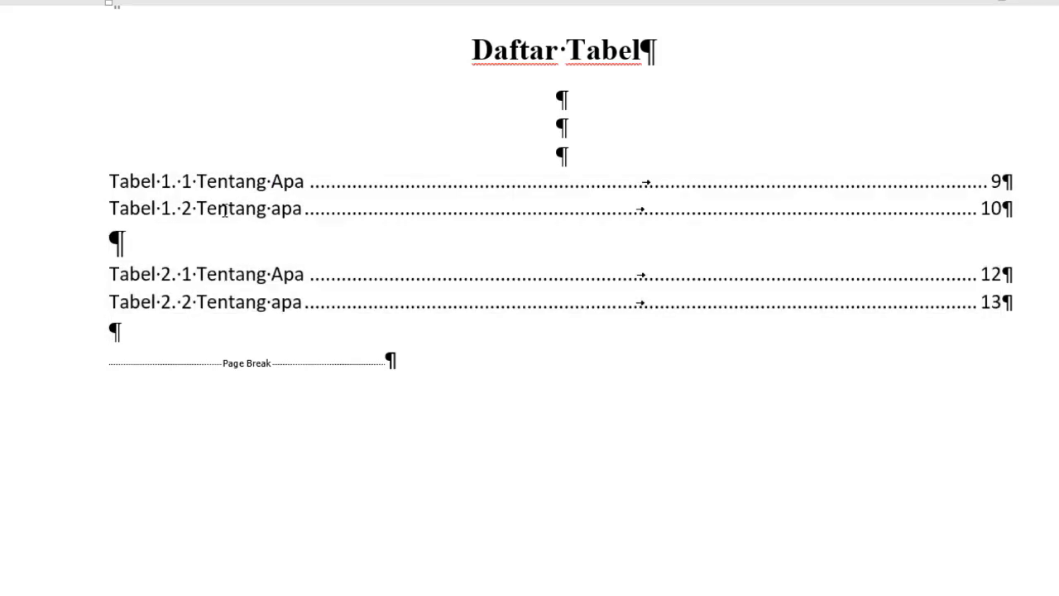
key("BackSpace")
key("Up")
key("Down")
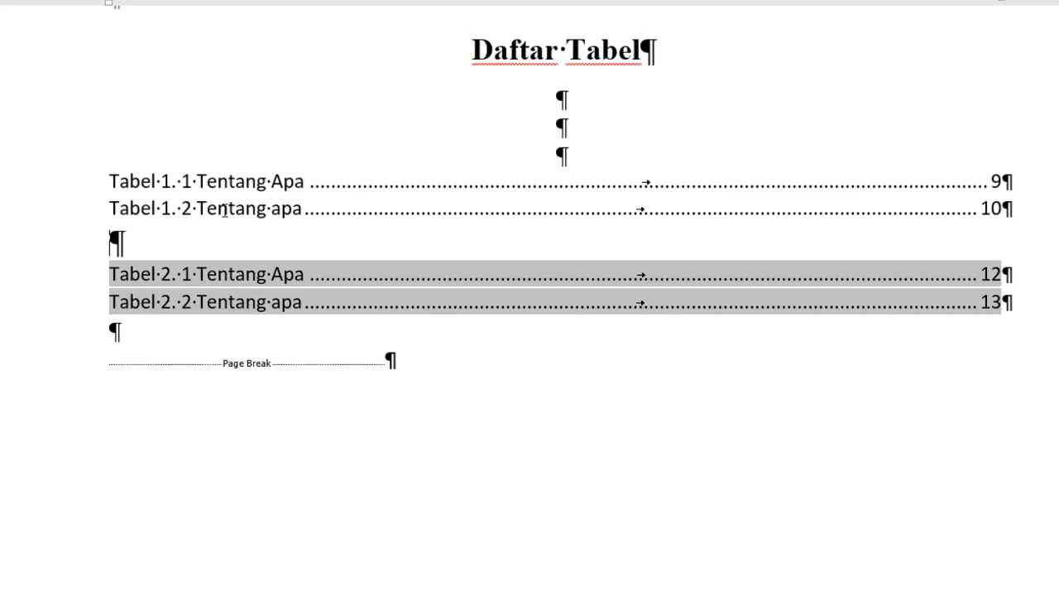
key("shift+Down")
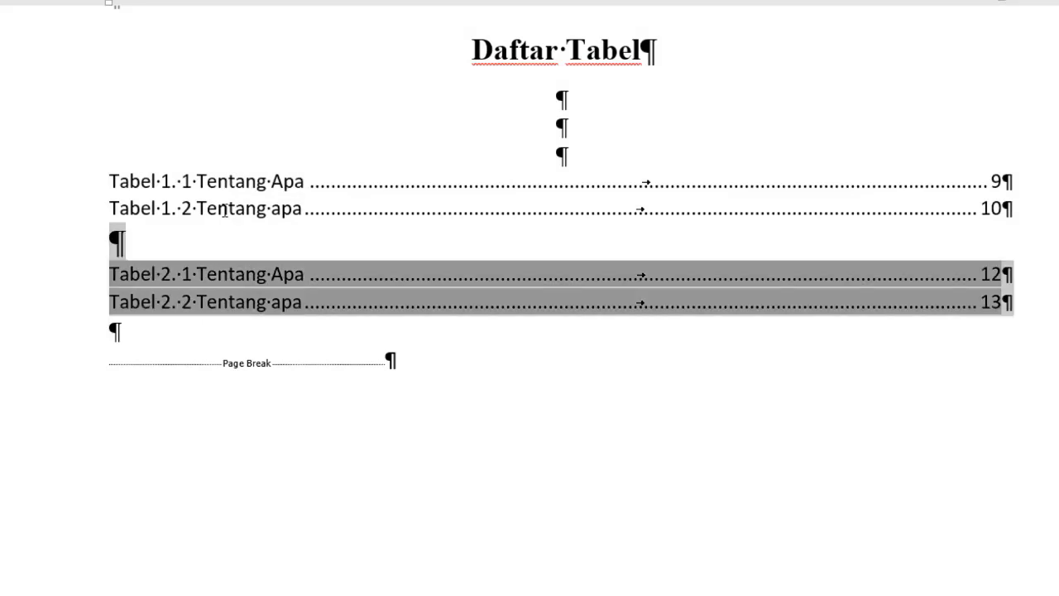
left_click(312, 269)
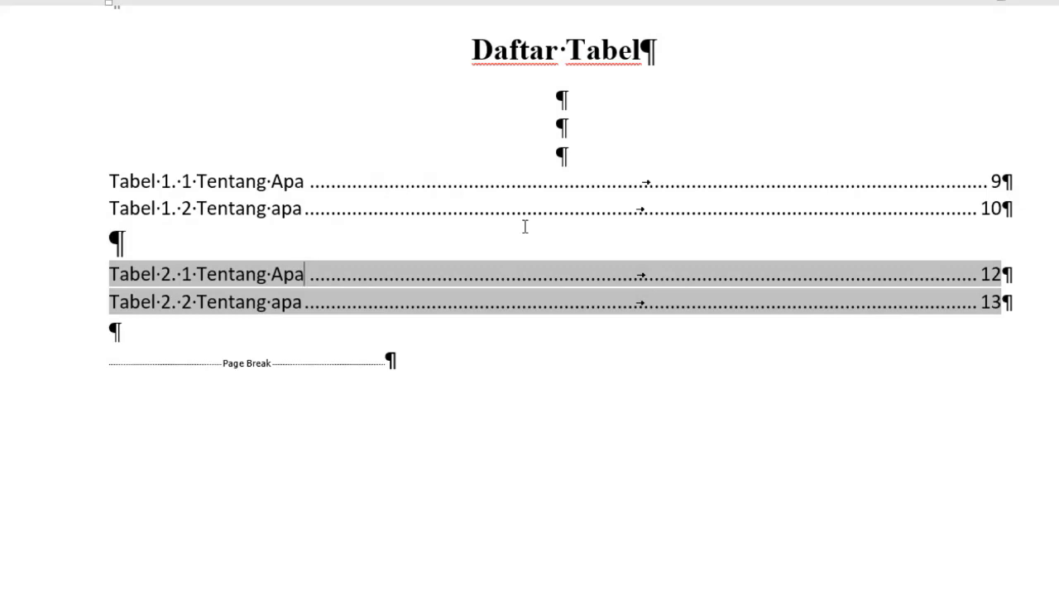
scroll(525, 226, "down", 20)
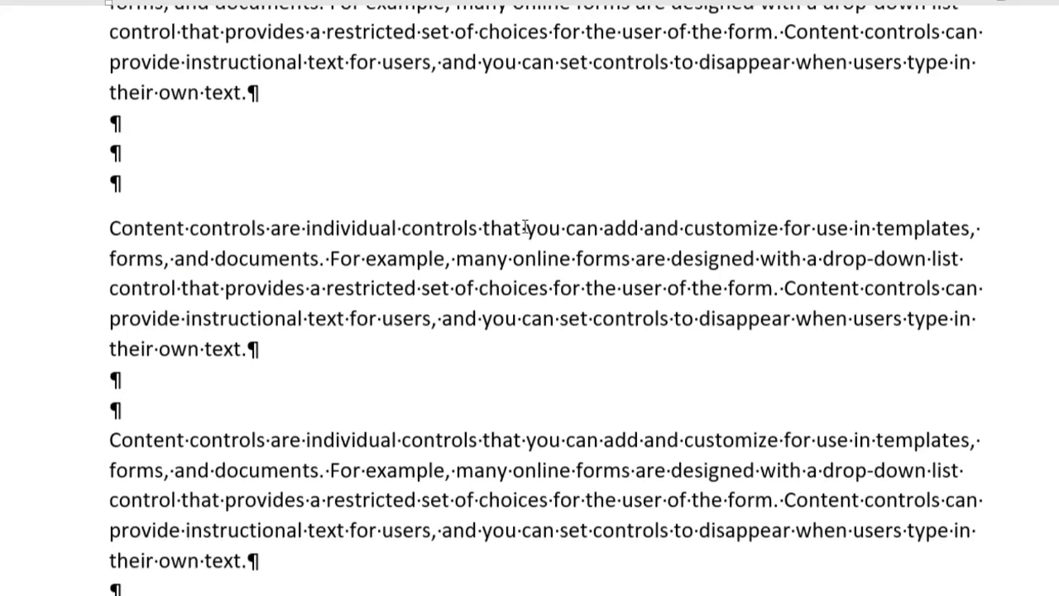
scroll(525, 226, "down", 20)
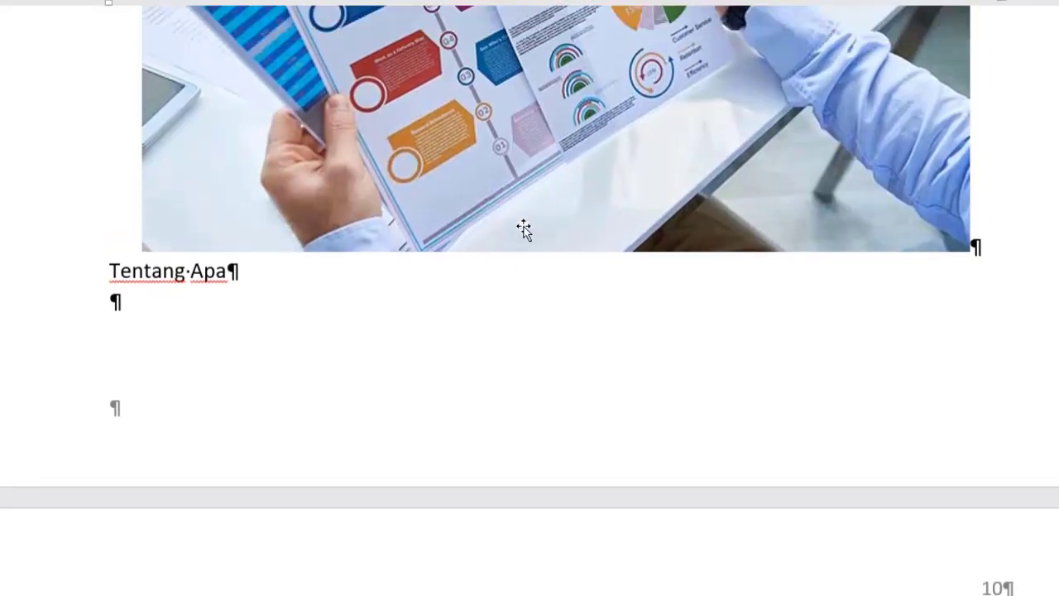
scroll(524, 230, "up", 6)
scroll(524, 230, "down", 3)
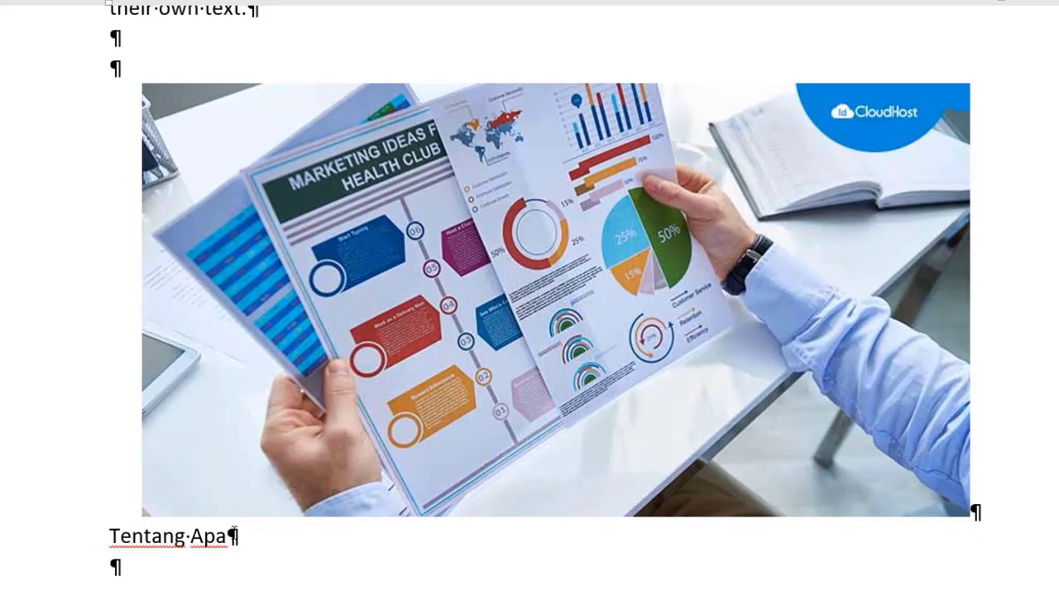
left_click(131, 537)
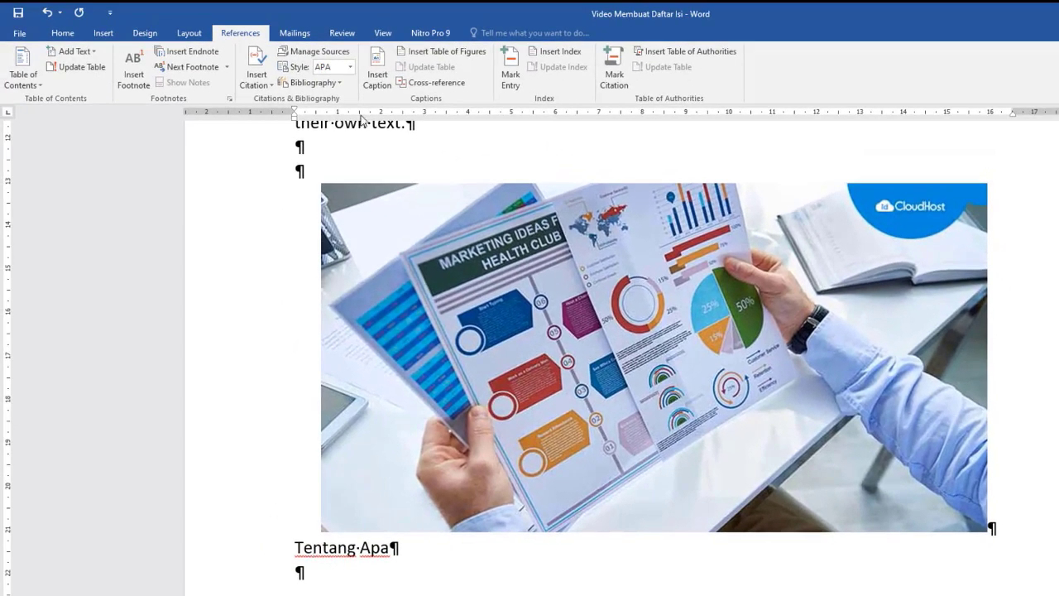
left_click(377, 74)
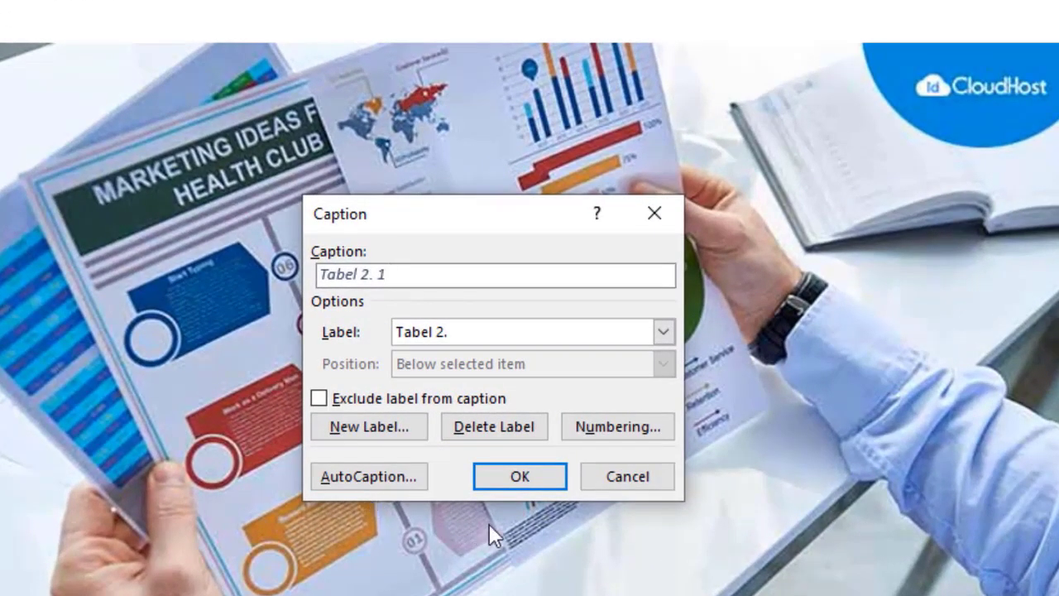
left_click(651, 488)
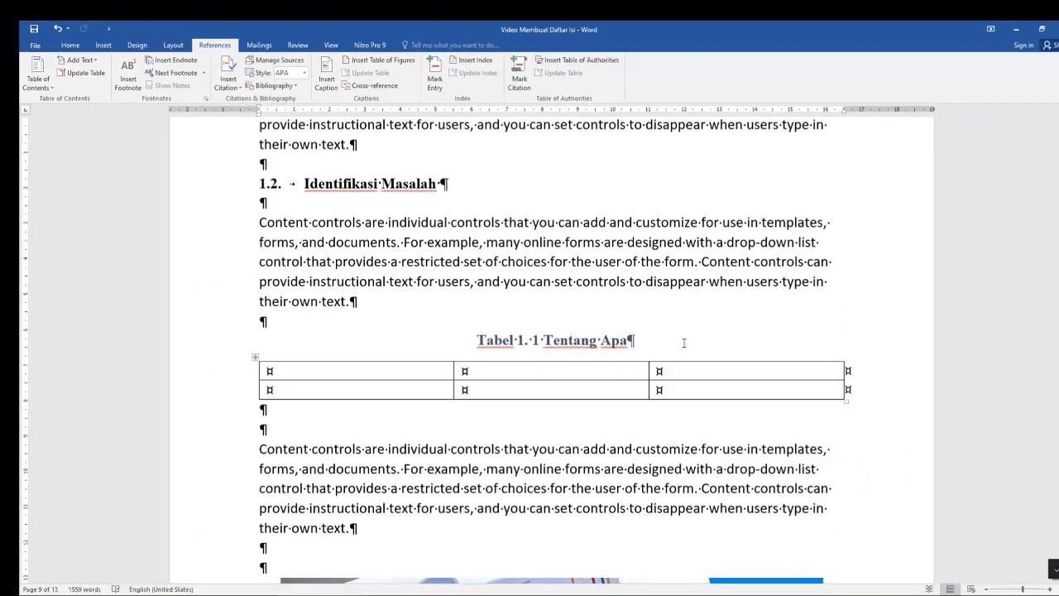
scroll(684, 343, "up", 5)
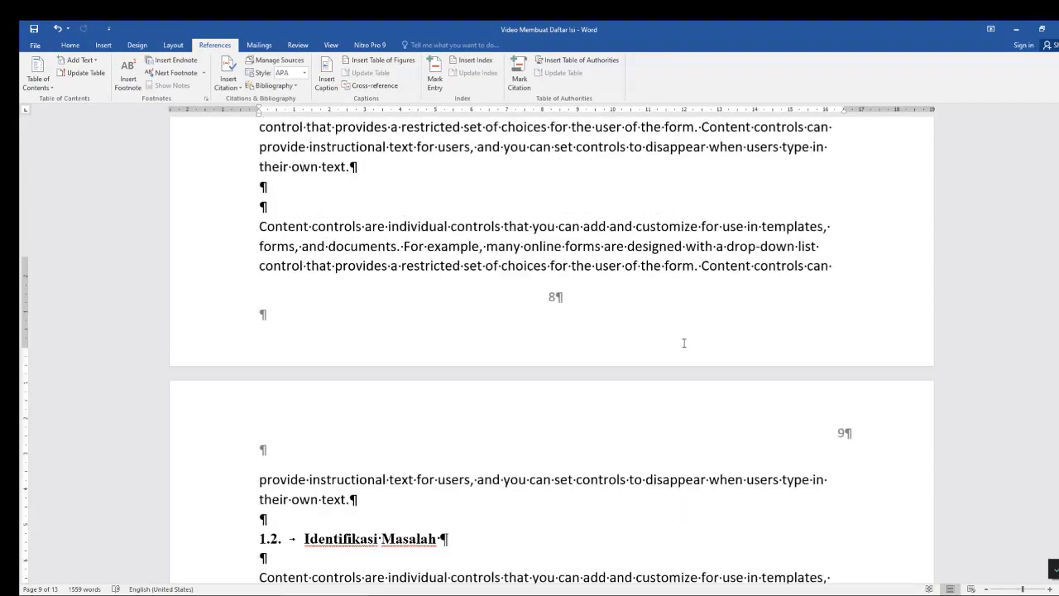
scroll(685, 343, "down", 12)
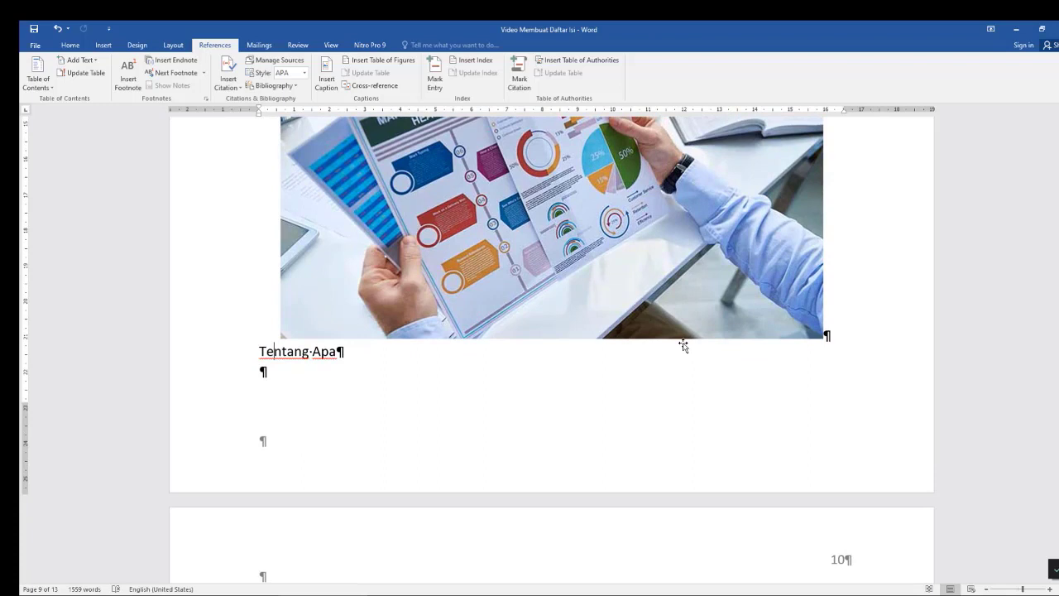
Create the caption label "Gambar 1." and insert its caption before "Tentang Apa" below the picture on page 9
left_click(259, 350)
left_click(327, 78)
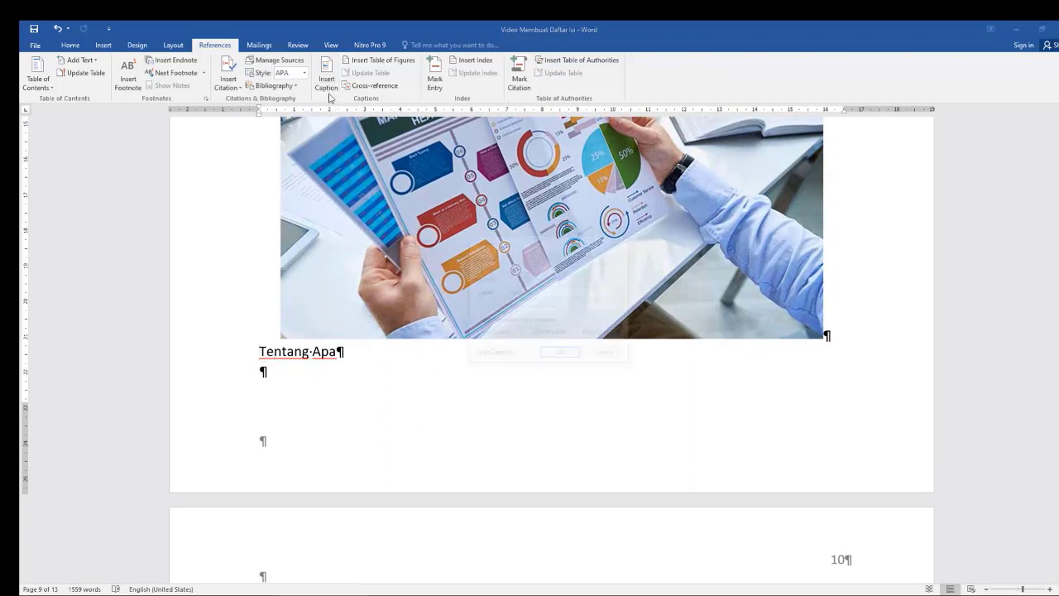
left_click(501, 334)
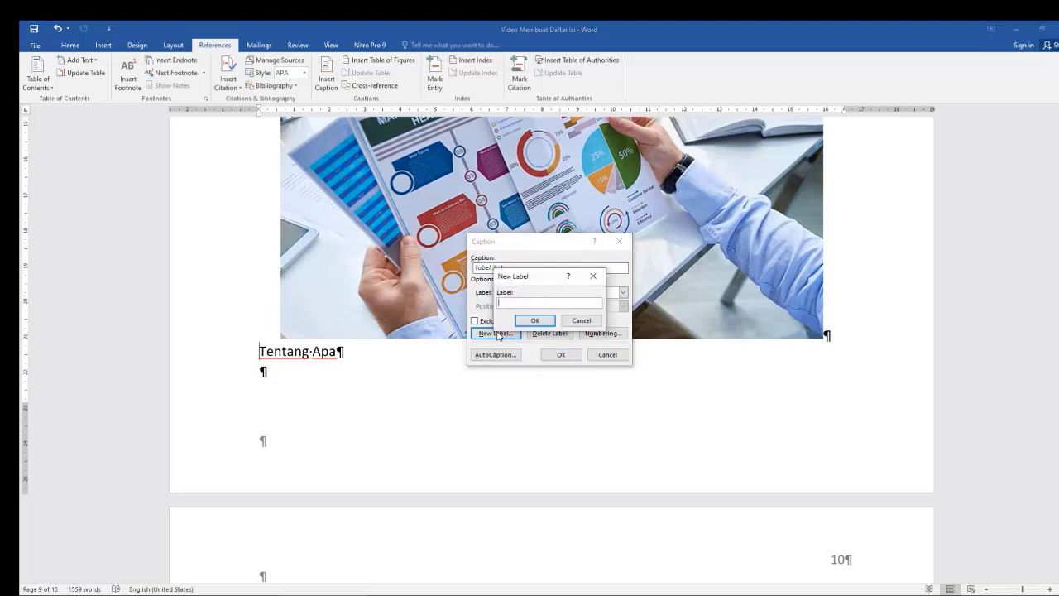
type("Gabm")
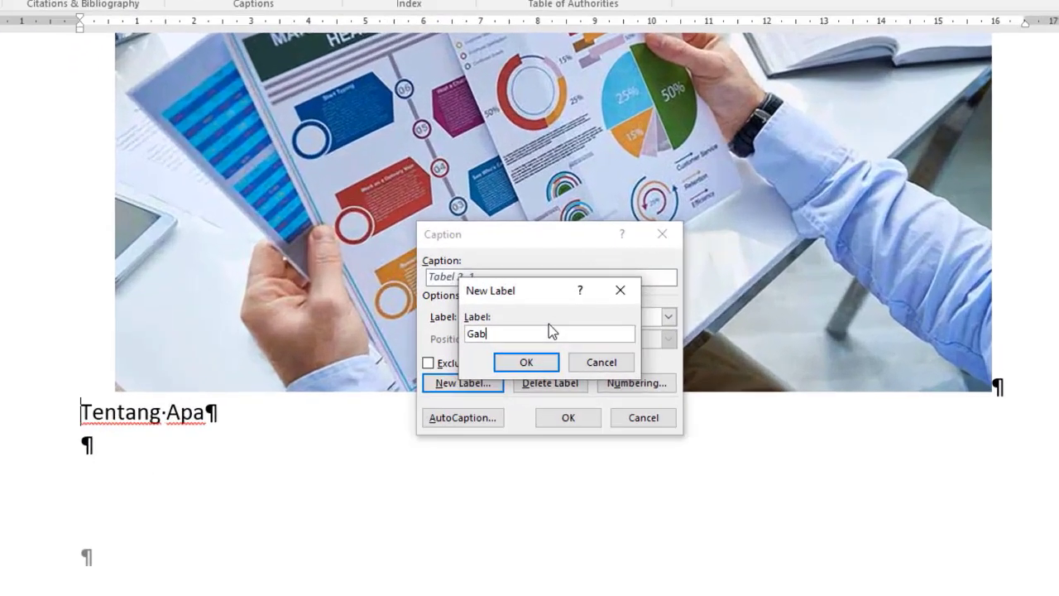
key("BackSpace")
key("BackSpace")
type("mbar ")
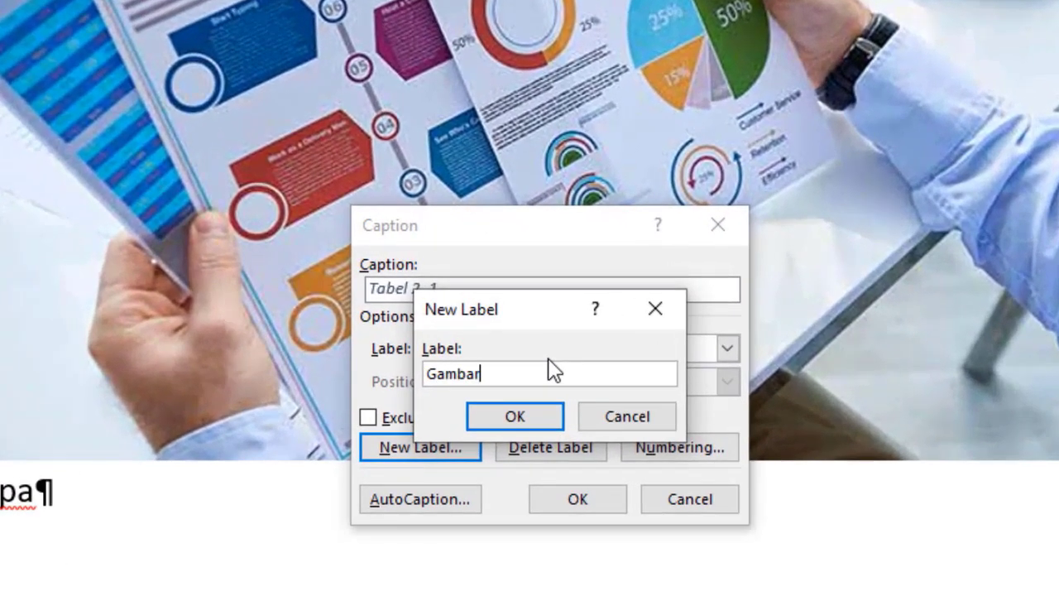
type("1.")
left_click(523, 419)
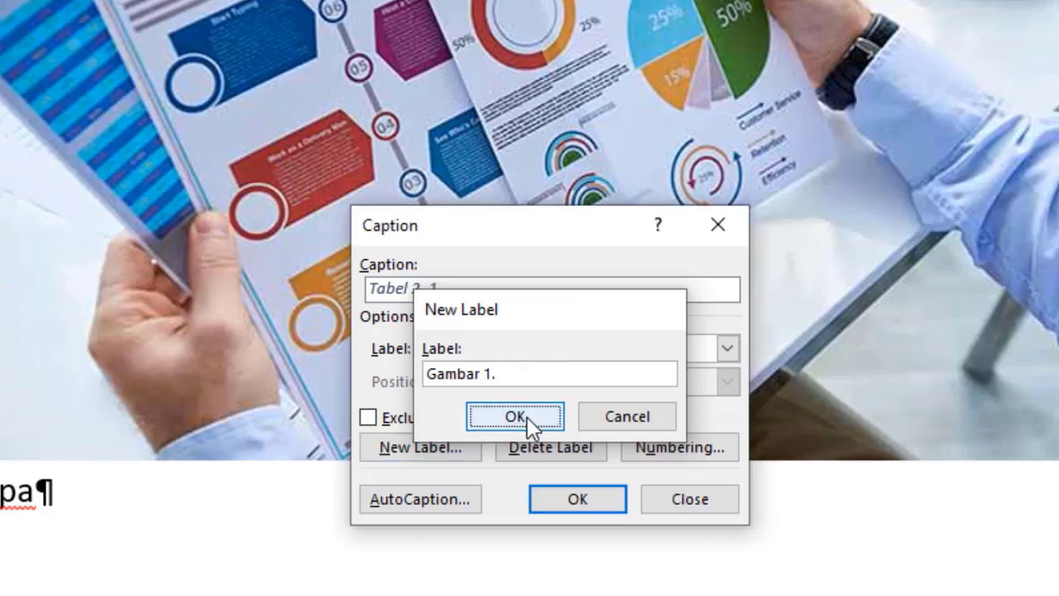
left_click(595, 511)
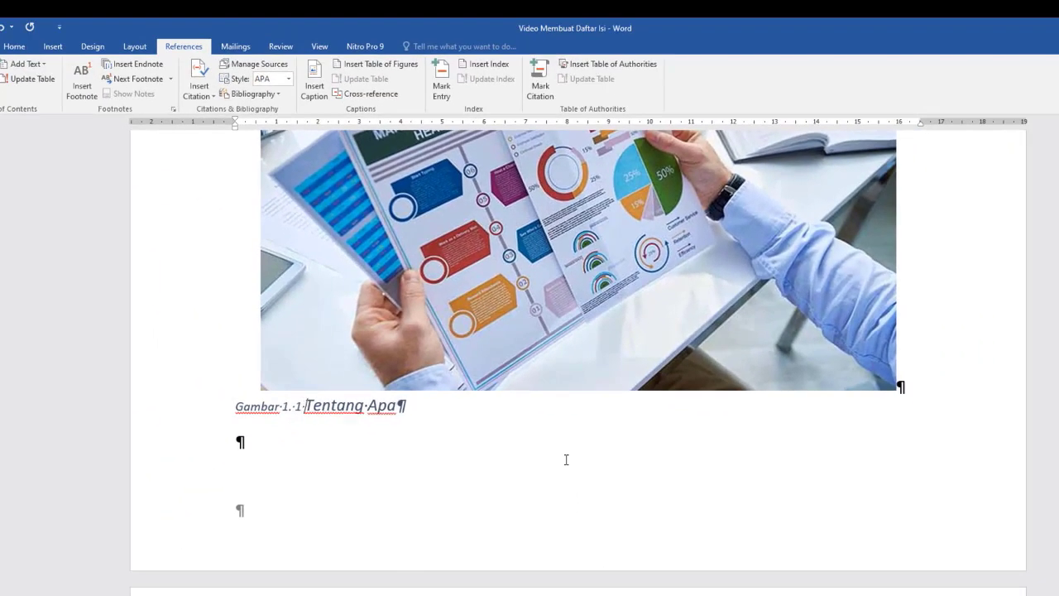
Create the caption label "Gambar 2." and insert its caption before "Tentang Apa" below the picture on page 11
scroll(567, 459, "down", 10)
scroll(567, 460, "down", 15)
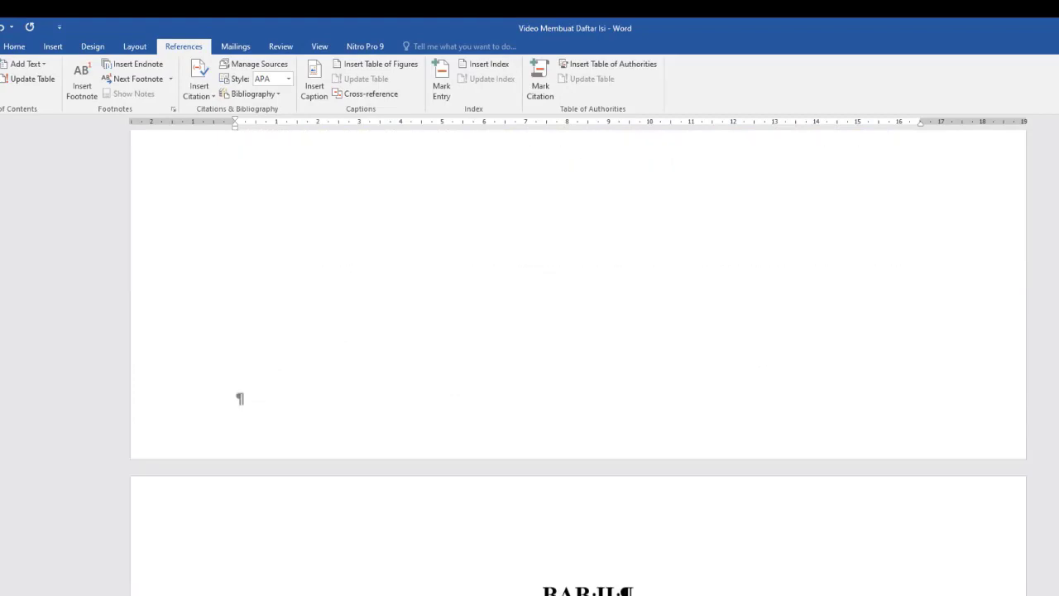
scroll(268, 444, "up", 4)
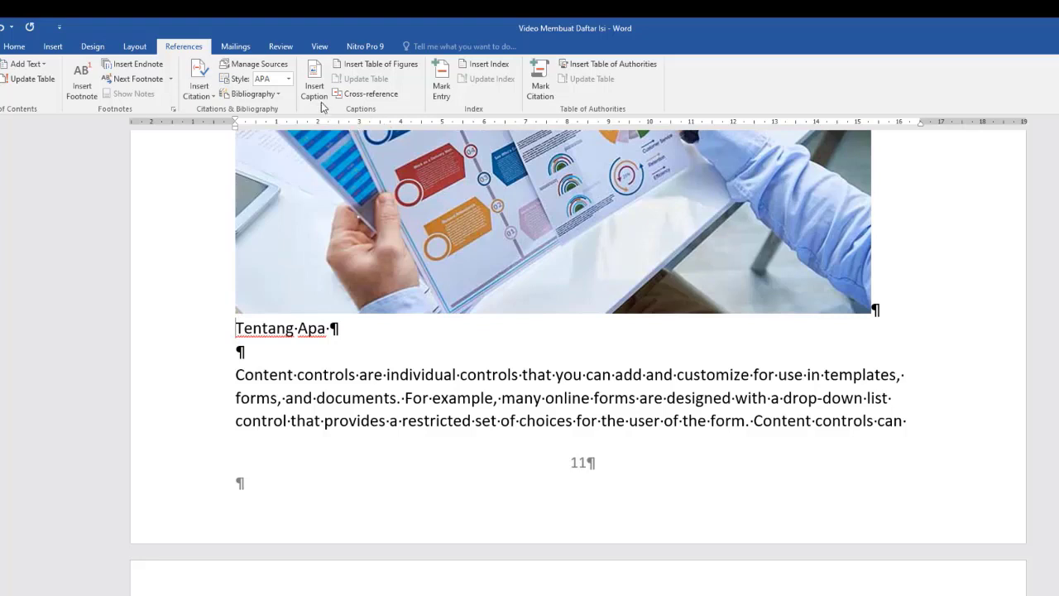
left_click(315, 95)
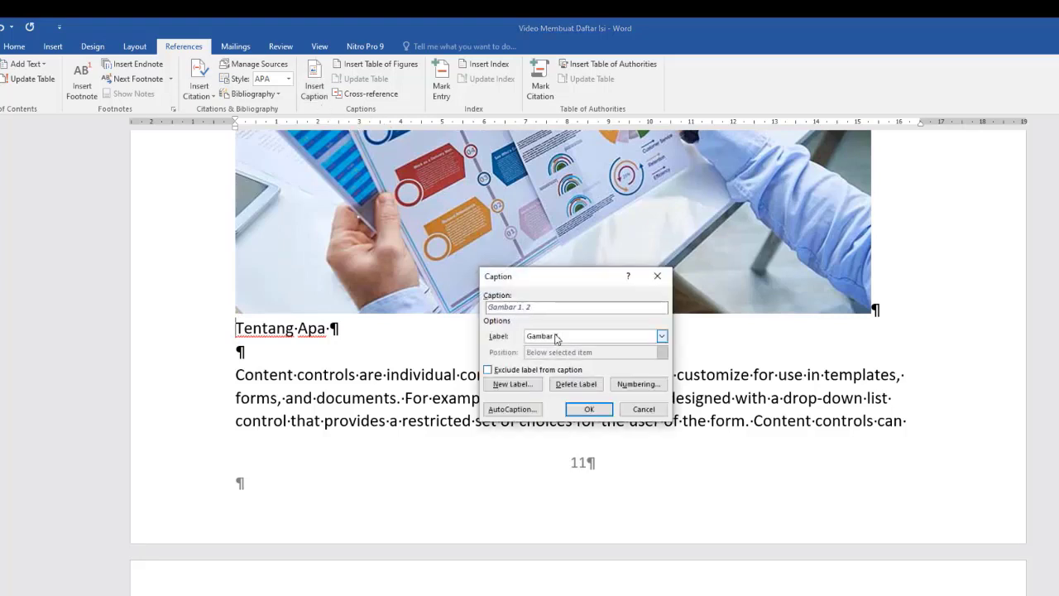
left_click(513, 385)
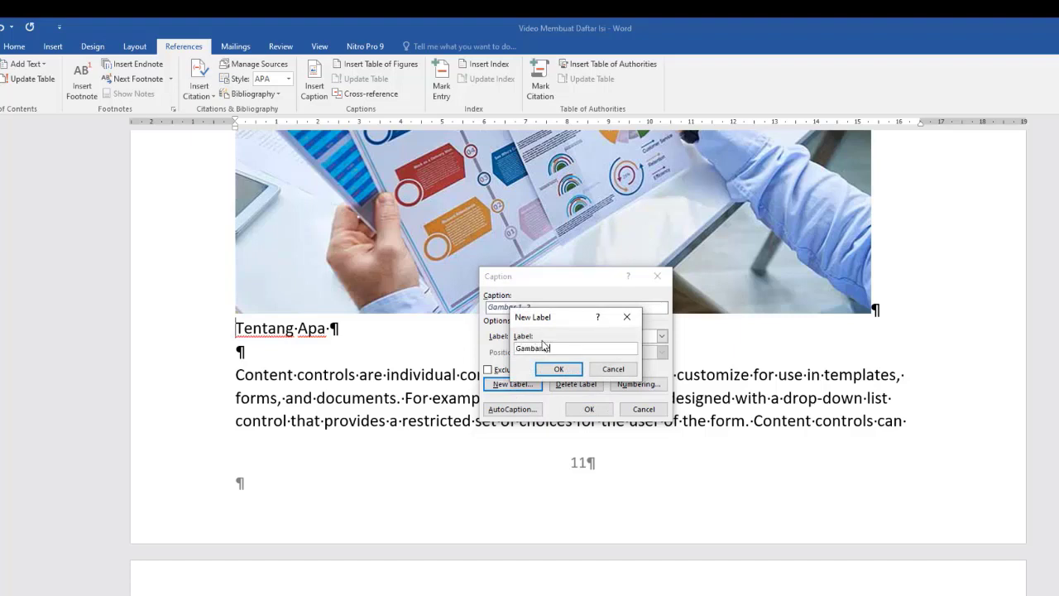
type("Gambar 2.")
left_click(559, 369)
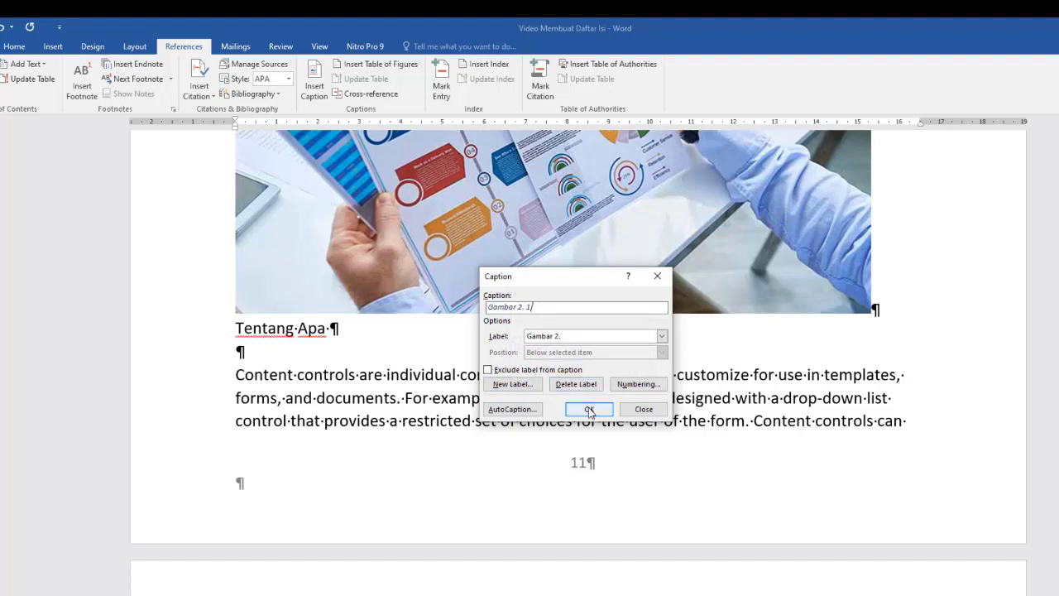
left_click(590, 409)
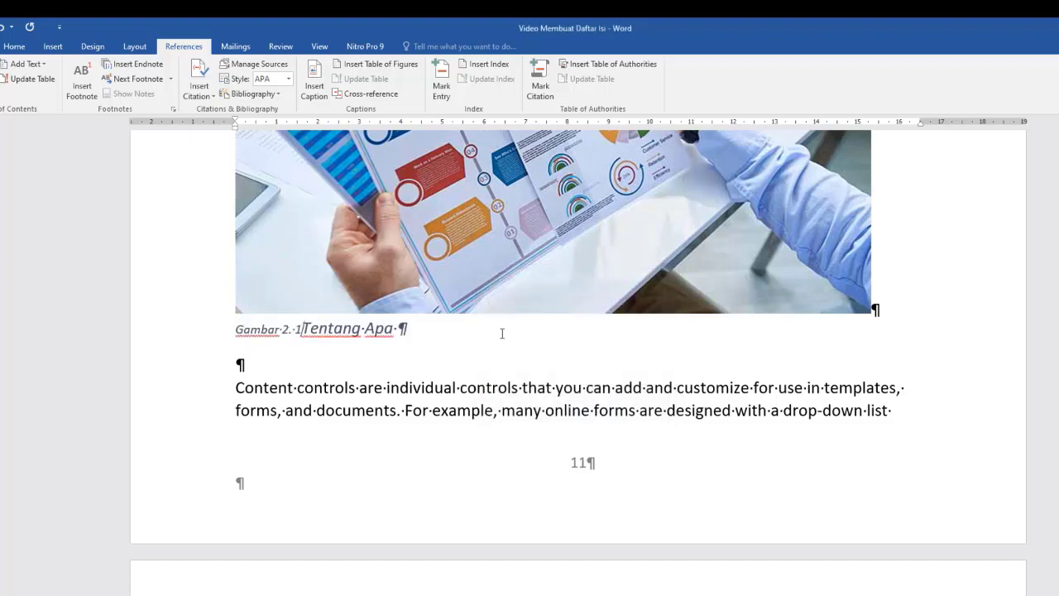
Create a new style named Gambar from the whole Gambar 2. 1 caption line
left_click(233, 328)
left_click_drag(235, 329, 406, 328)
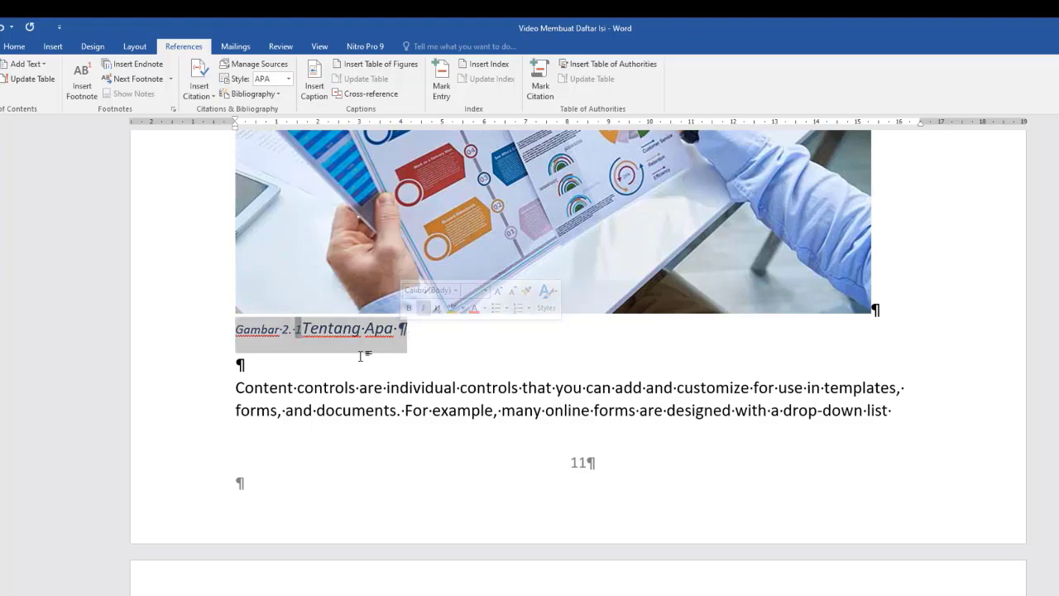
left_click(14, 46)
left_click(1053, 102)
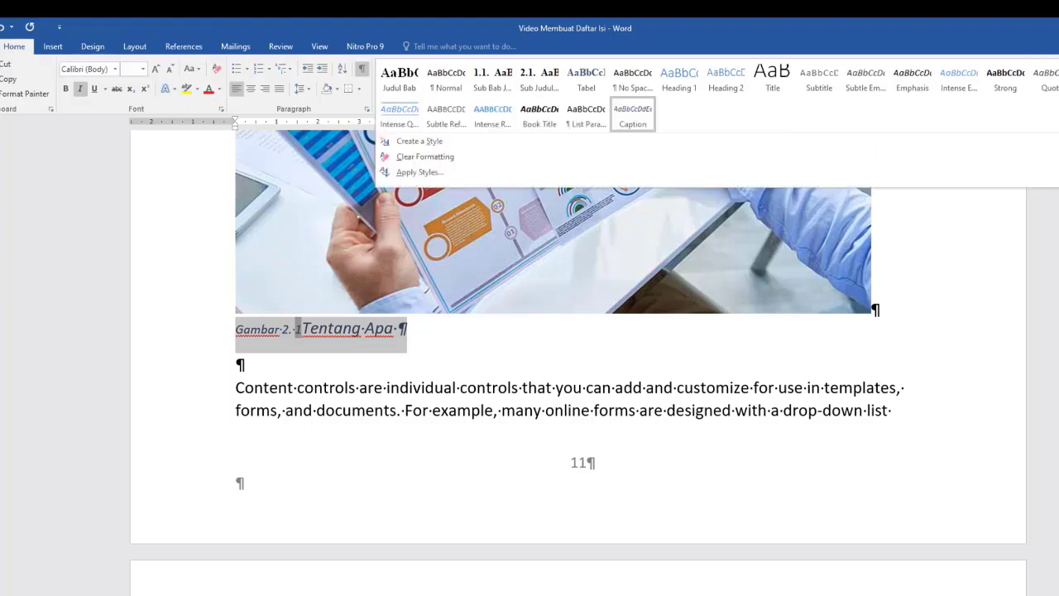
left_click(423, 142)
type("Gambar")
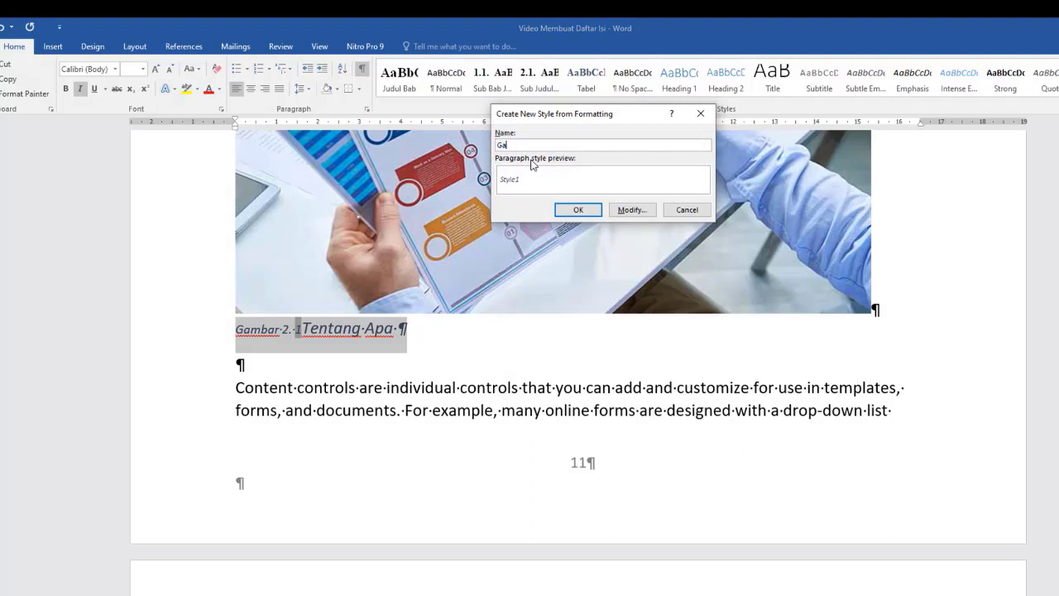
left_click(579, 210)
Modify the Gambar style to centred Times New Roman, 12 pt, bold, not italic, with the Automatic font colour
right_click(398, 97)
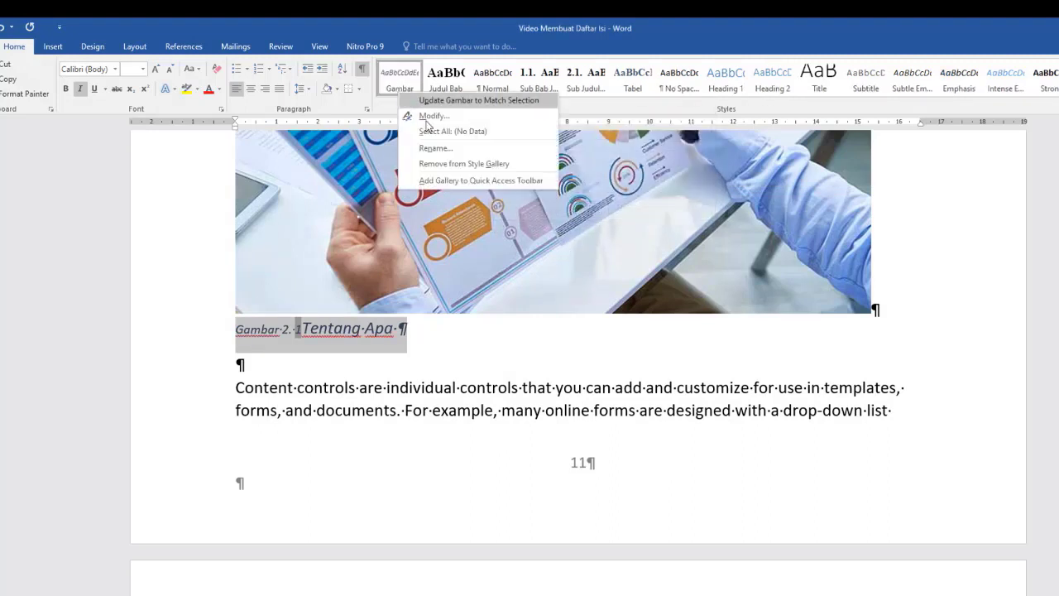
left_click(431, 116)
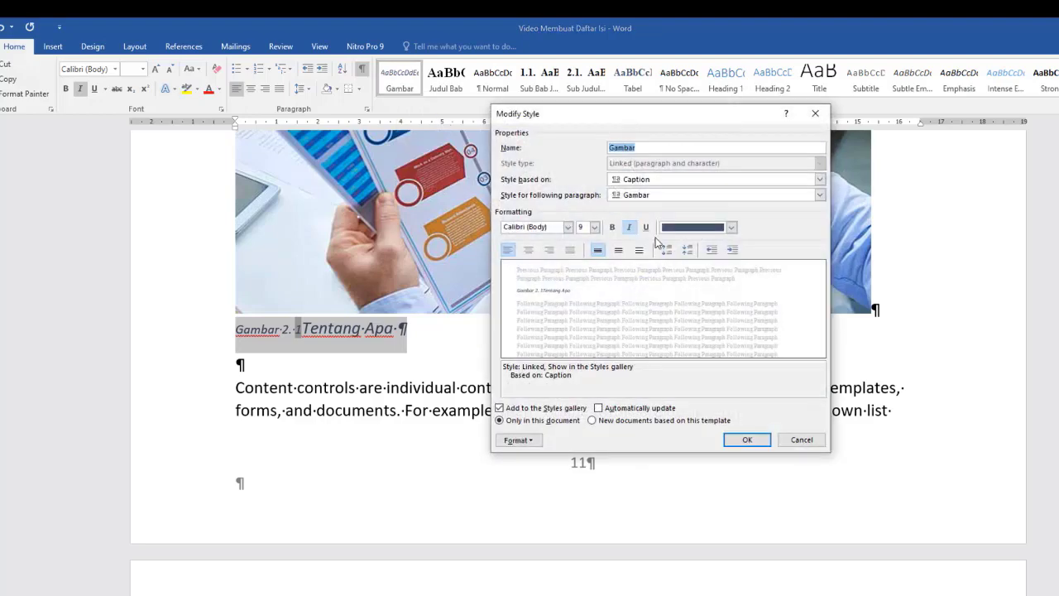
left_click(529, 252)
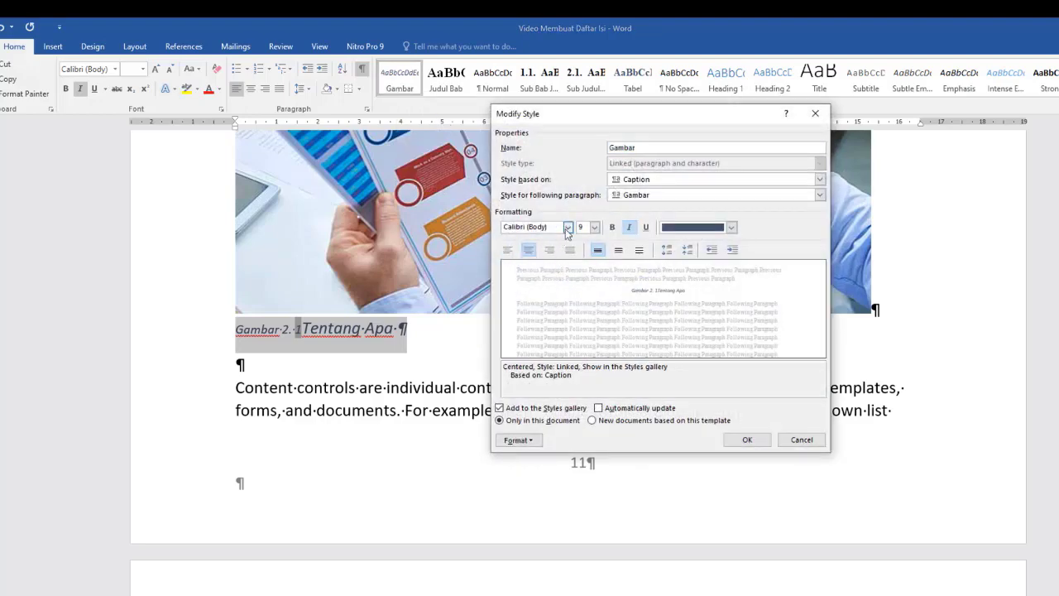
left_click(568, 226)
left_click(559, 271)
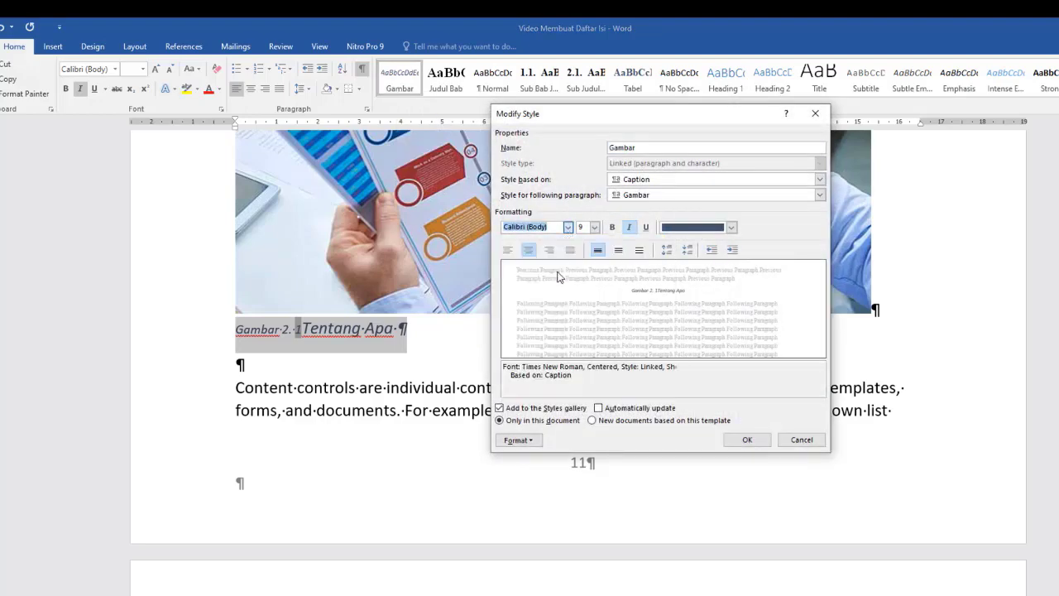
left_click(594, 227)
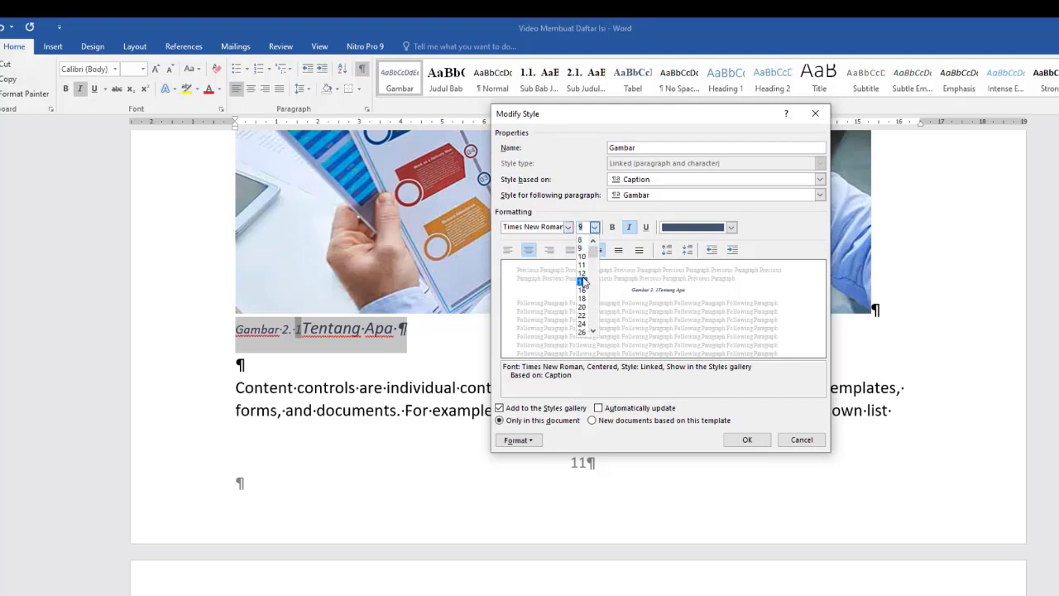
left_click(582, 273)
left_click(611, 228)
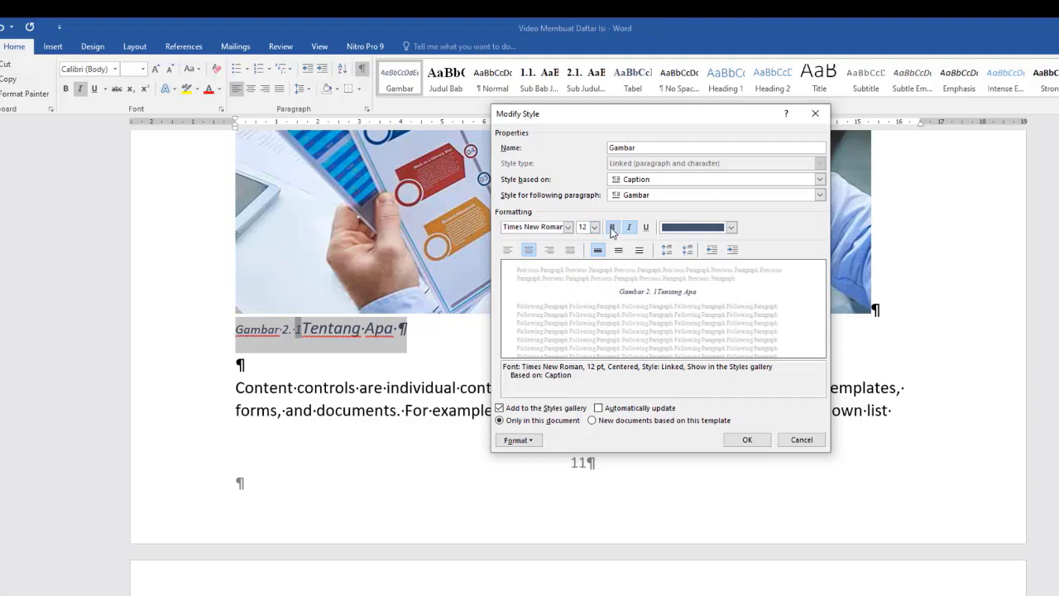
left_click(629, 227)
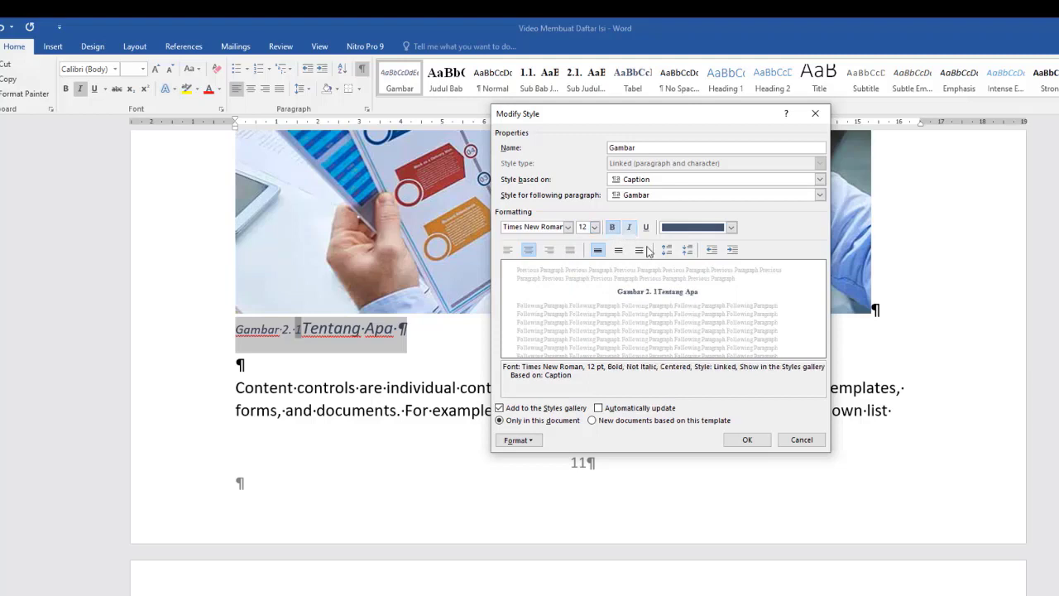
left_click(689, 228)
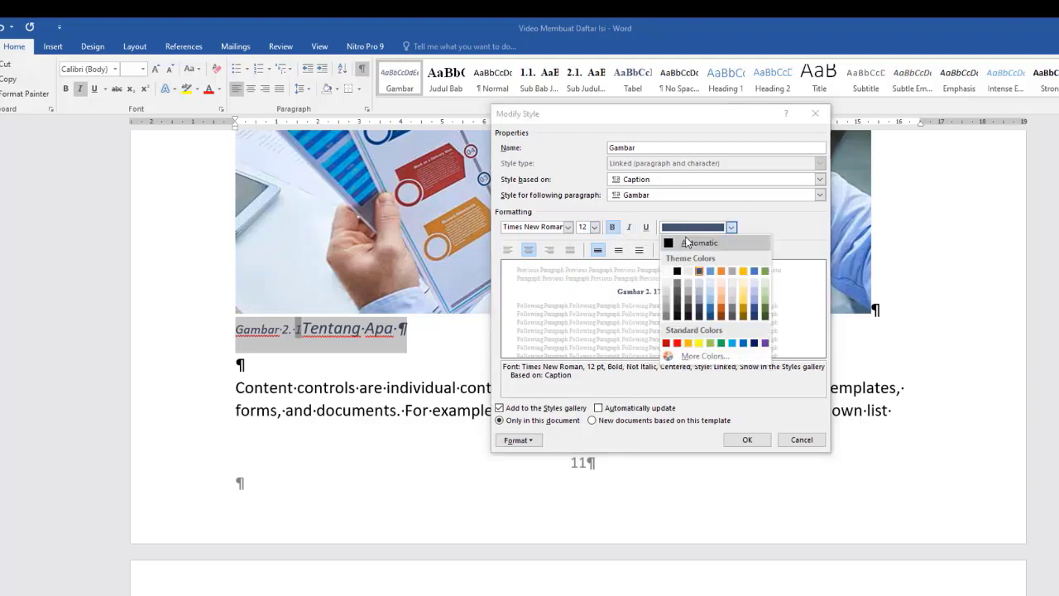
left_click(687, 241)
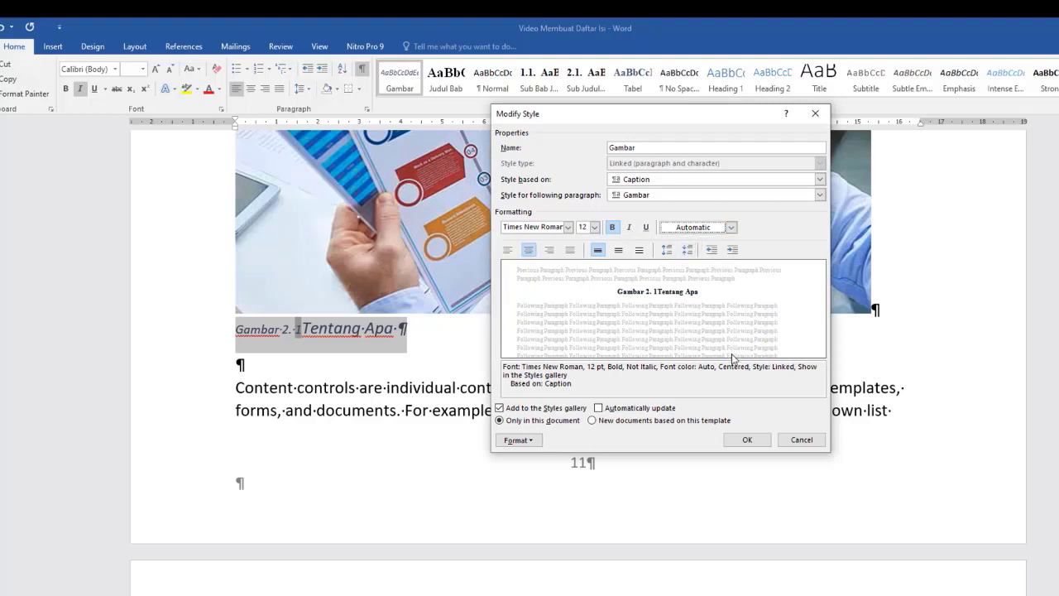
left_click(748, 440)
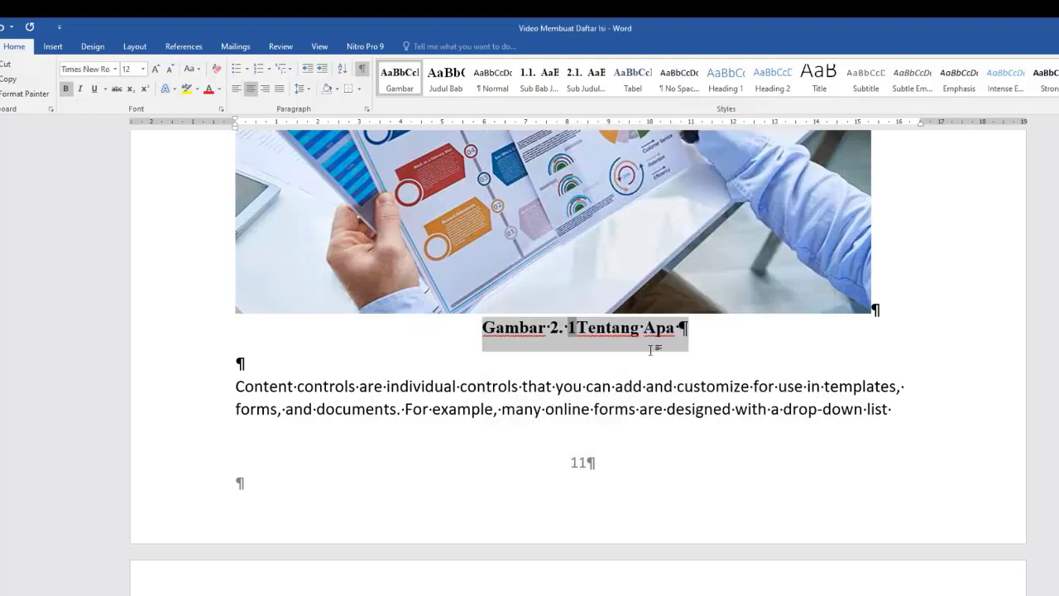
left_click(701, 344)
Apply the Gambar style to the whole "Gambar 1. 1 Tentang Apa" caption line below the picture in the first chapter
scroll(702, 344, "up", 15)
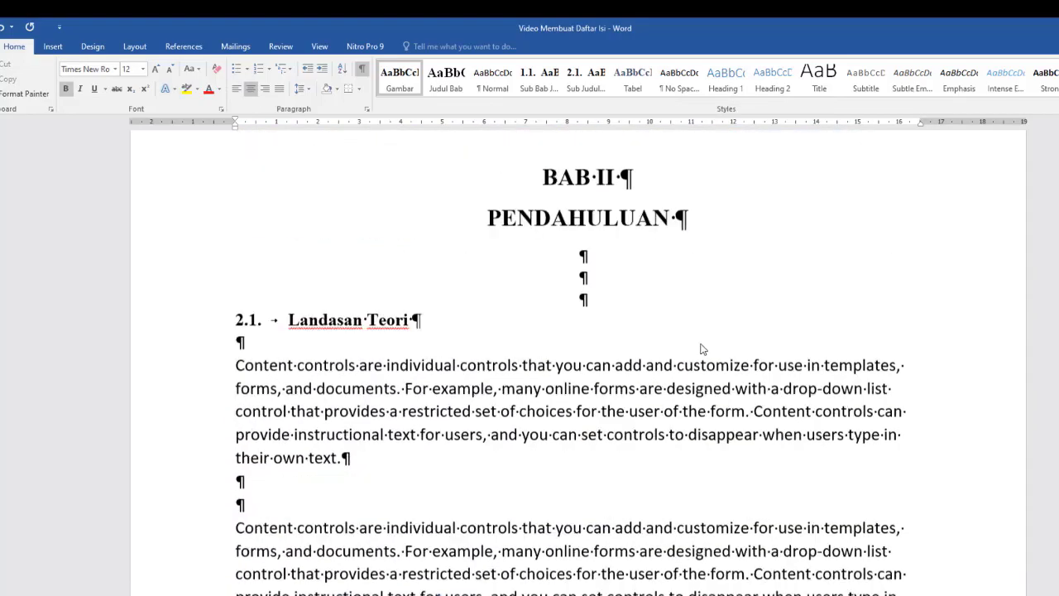
scroll(702, 343, "up", 10)
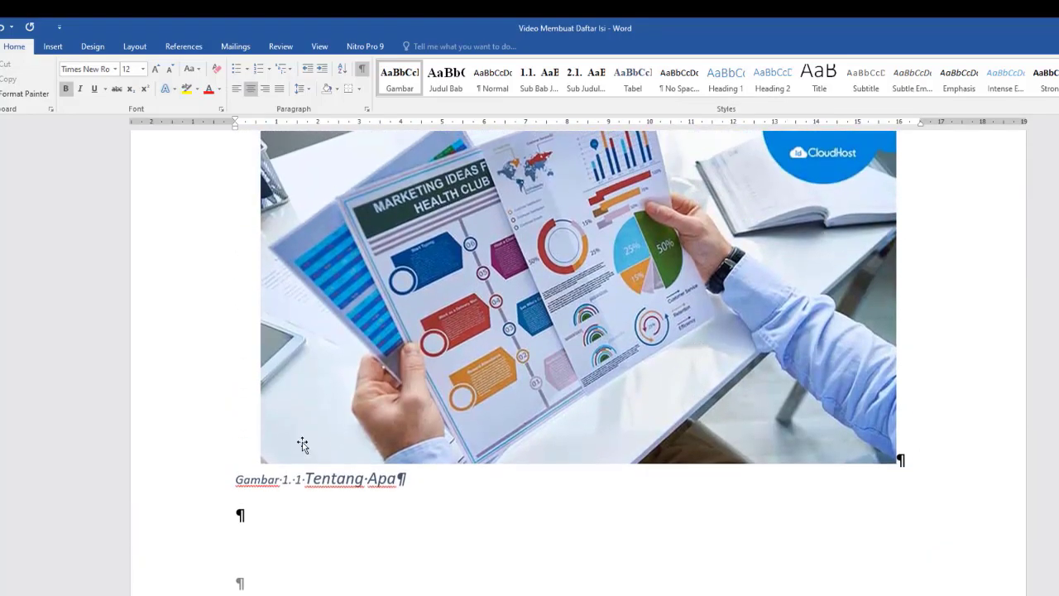
left_click(258, 480)
triple_click(409, 480)
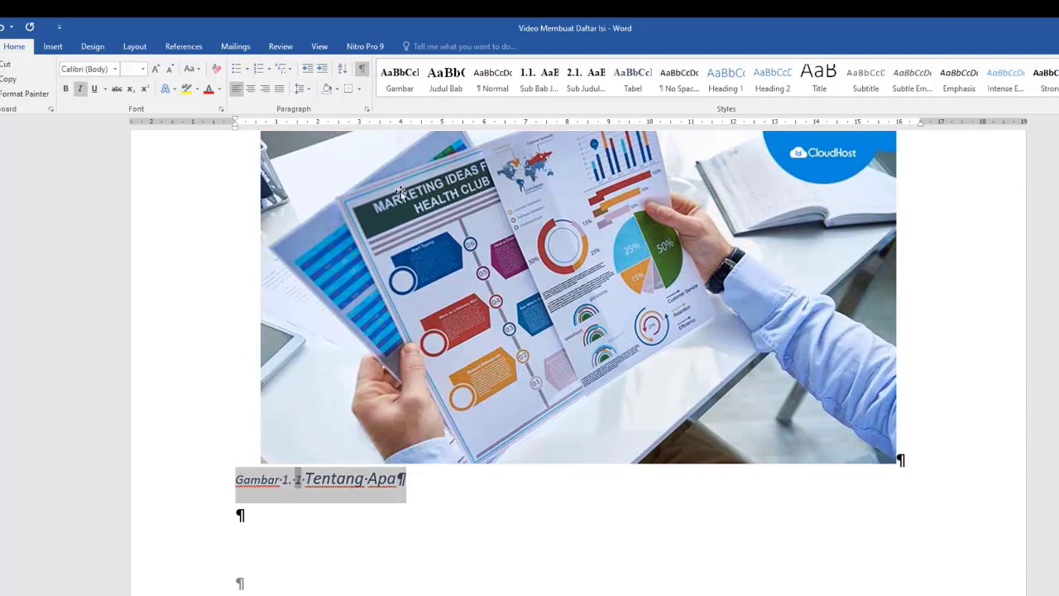
left_click(398, 87)
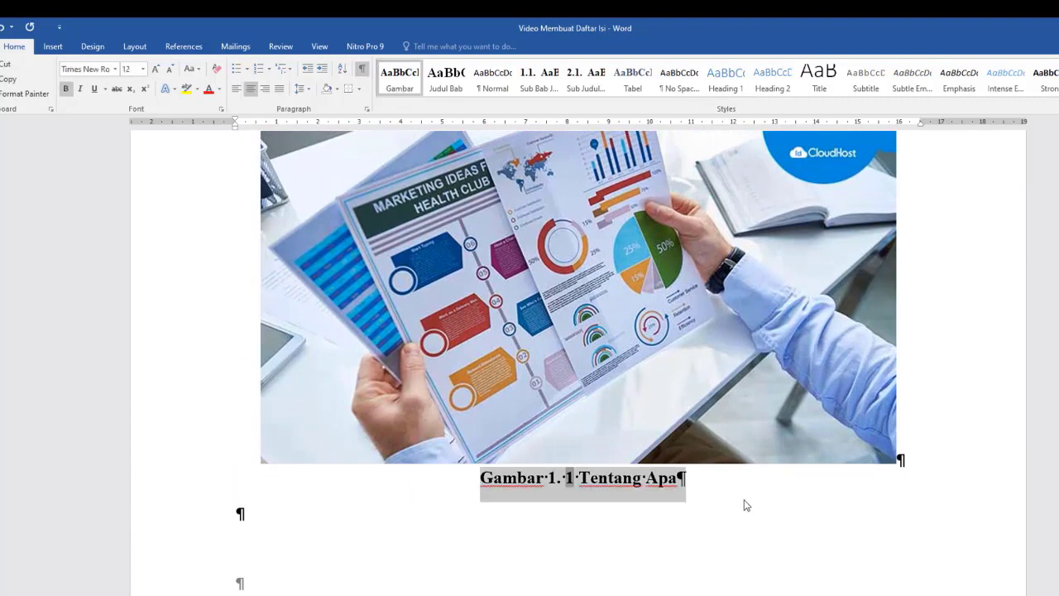
left_click(827, 483)
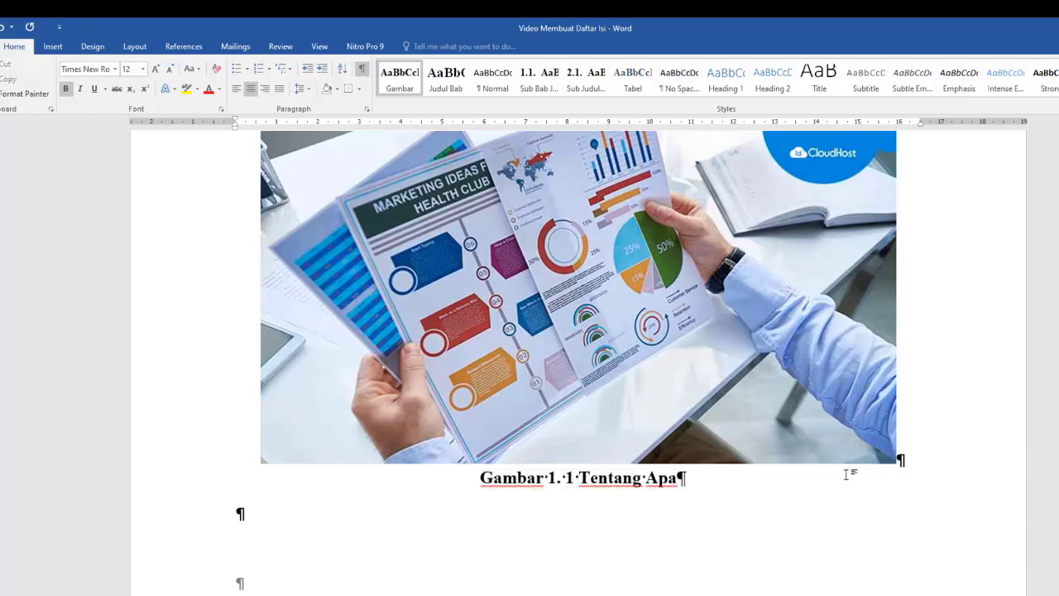
Add three blank paragraphs directly below the Daftar Gambar heading
scroll(847, 475, "up", 10)
scroll(847, 475, "up", 20)
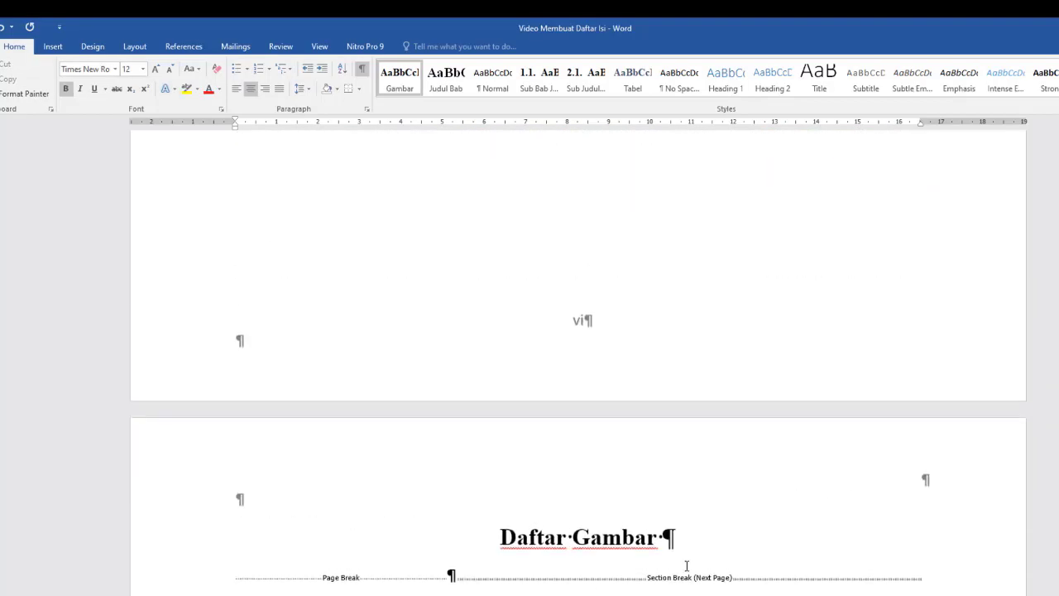
left_click(674, 536)
key("Return")
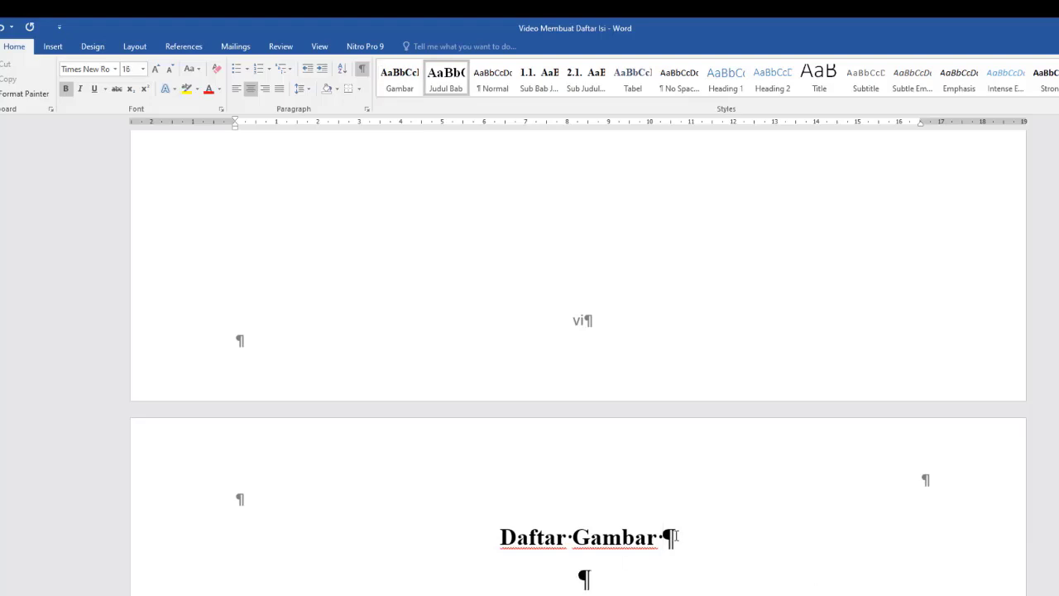
Set the three blank paragraphs below the Daftar Gambar heading to font size 12 and tighten their line spacing
left_click(574, 576)
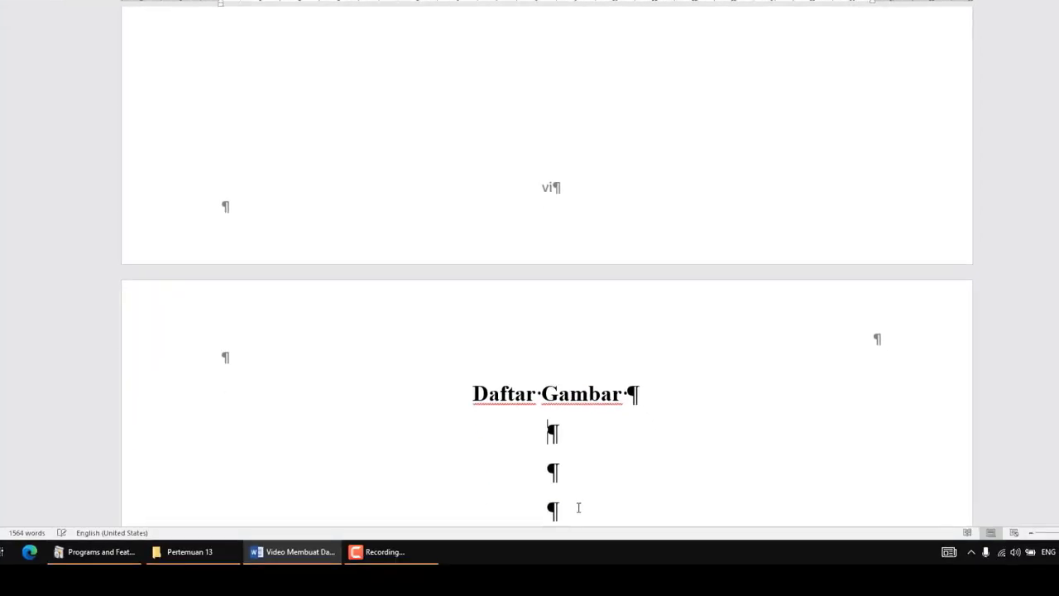
left_click(579, 507, "shift")
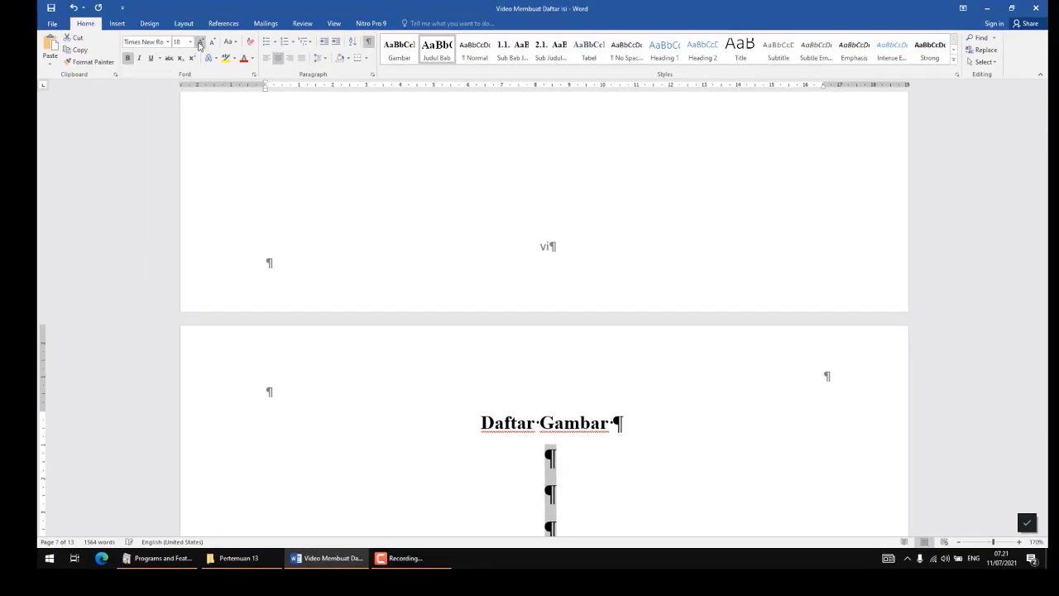
left_click(198, 44)
left_click(190, 41)
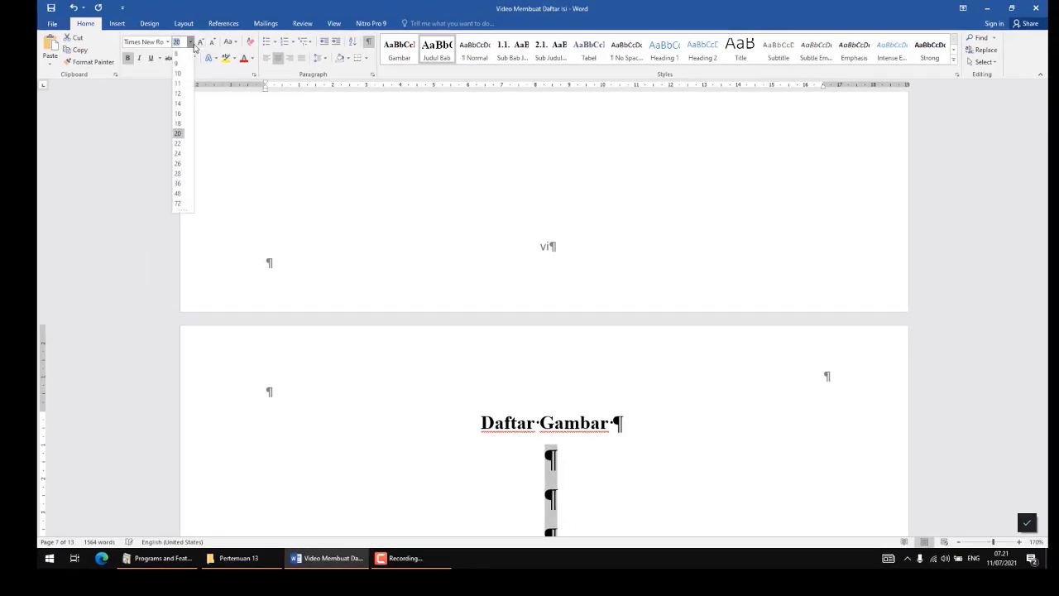
left_click(185, 105)
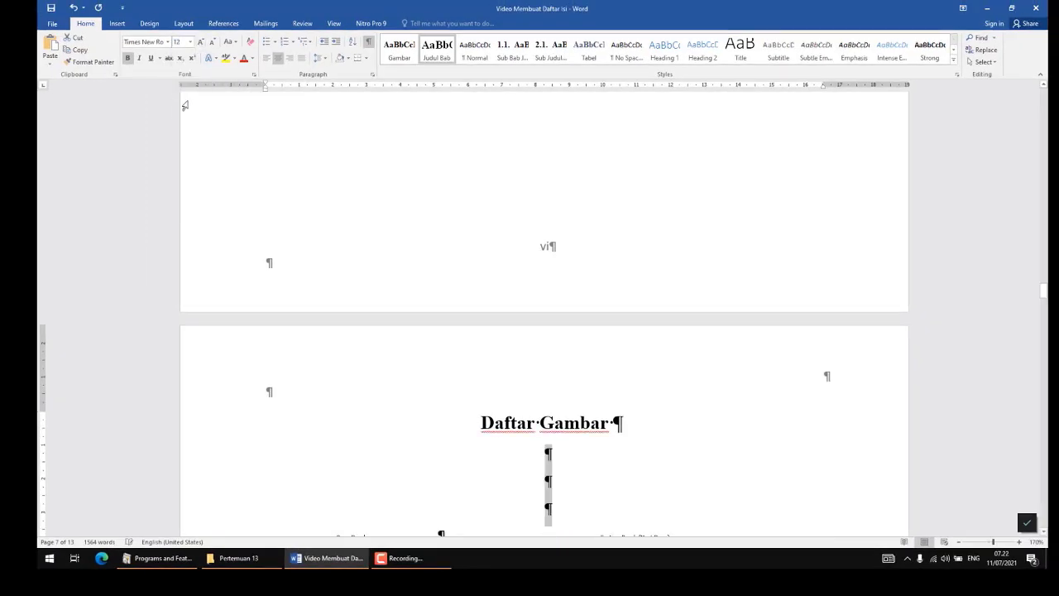
left_click(328, 61)
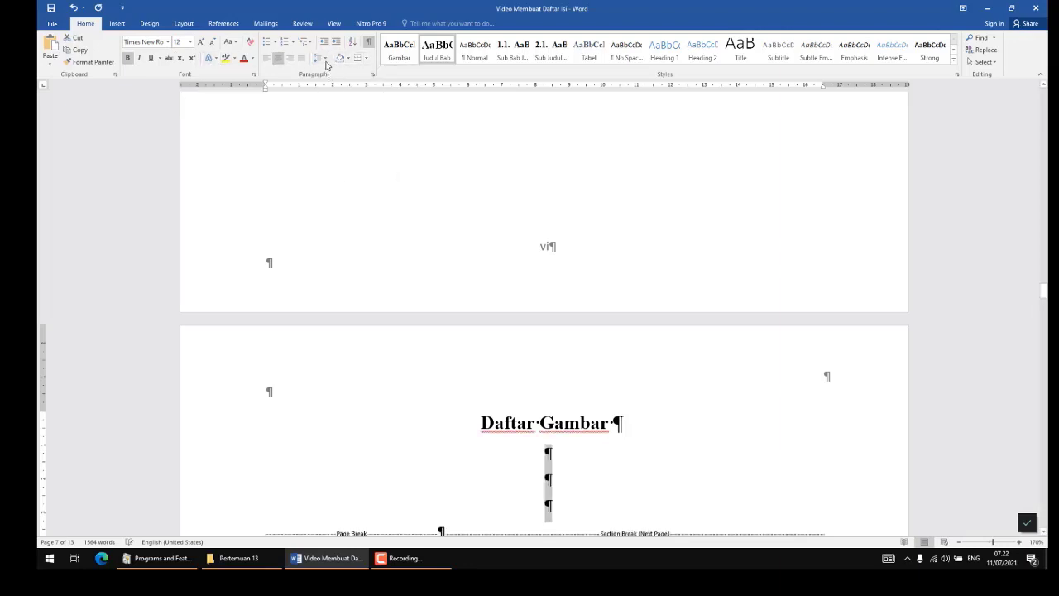
left_click(358, 173)
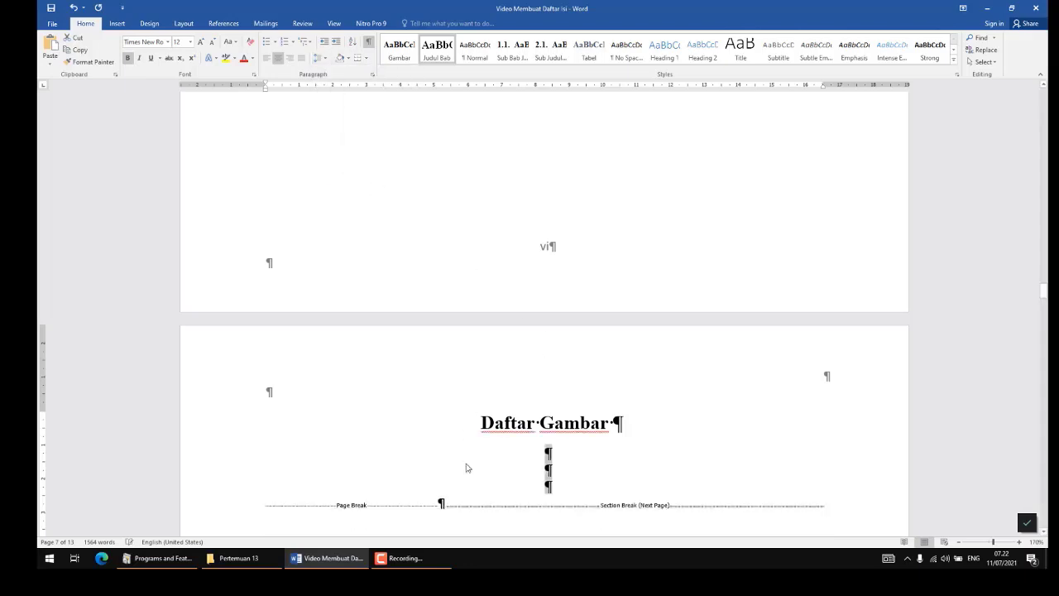
Add one more blank paragraph after the three below Daftar Gambar and align it left
left_click(572, 494)
key("Return")
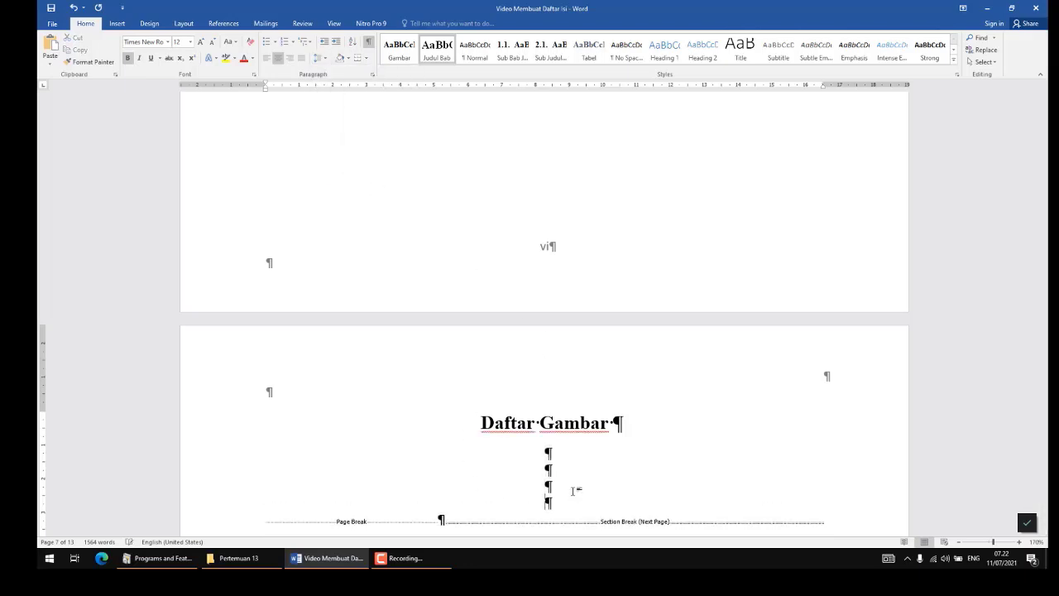
key("ctrl+l")
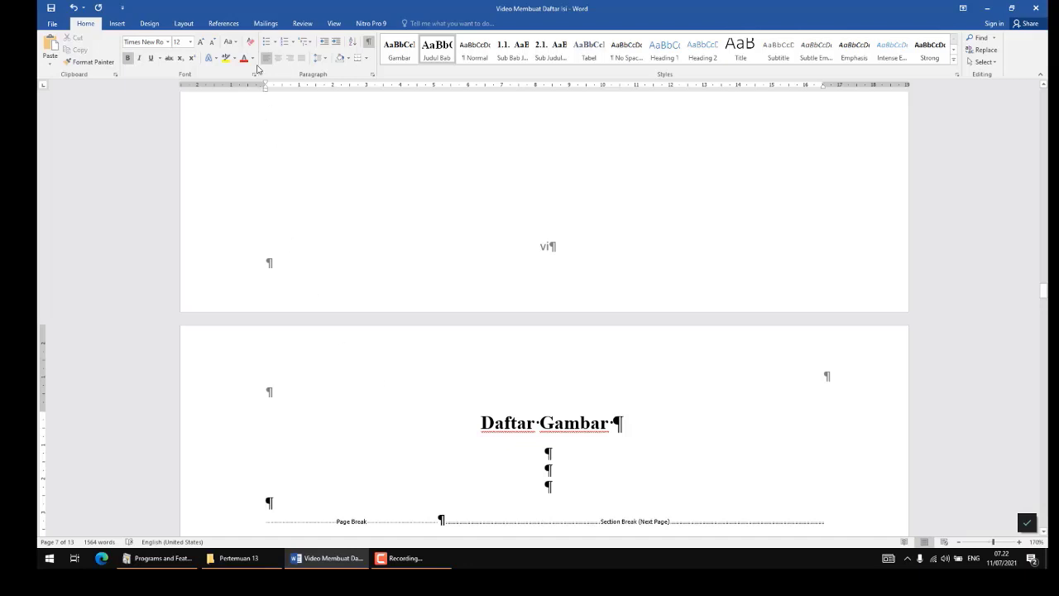
Insert a table of figures for the caption label "Gambar 1." in the left-aligned paragraph under Daftar Gambar
left_click(223, 24)
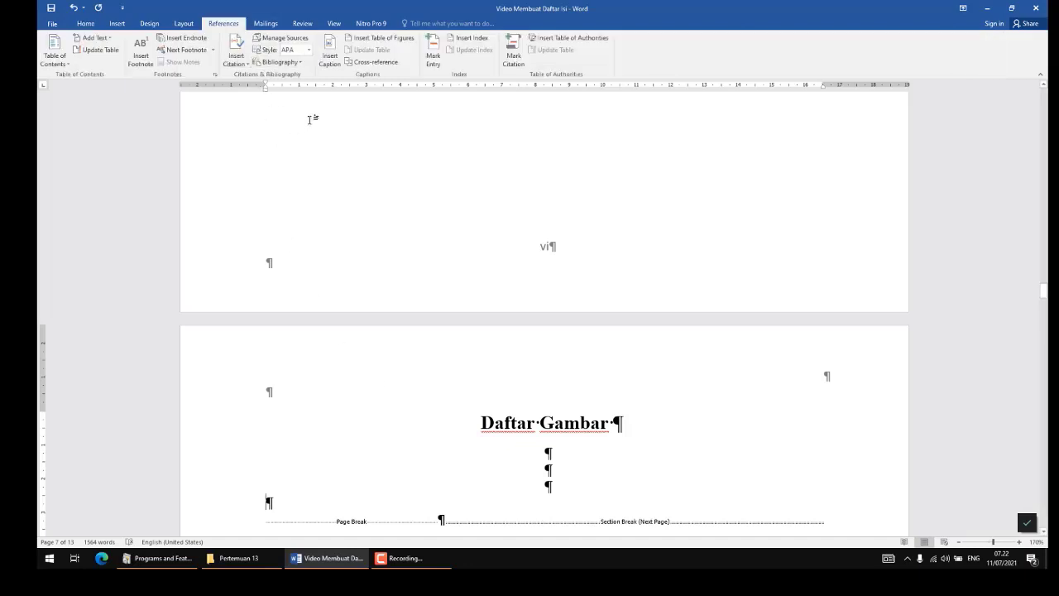
left_click(365, 39)
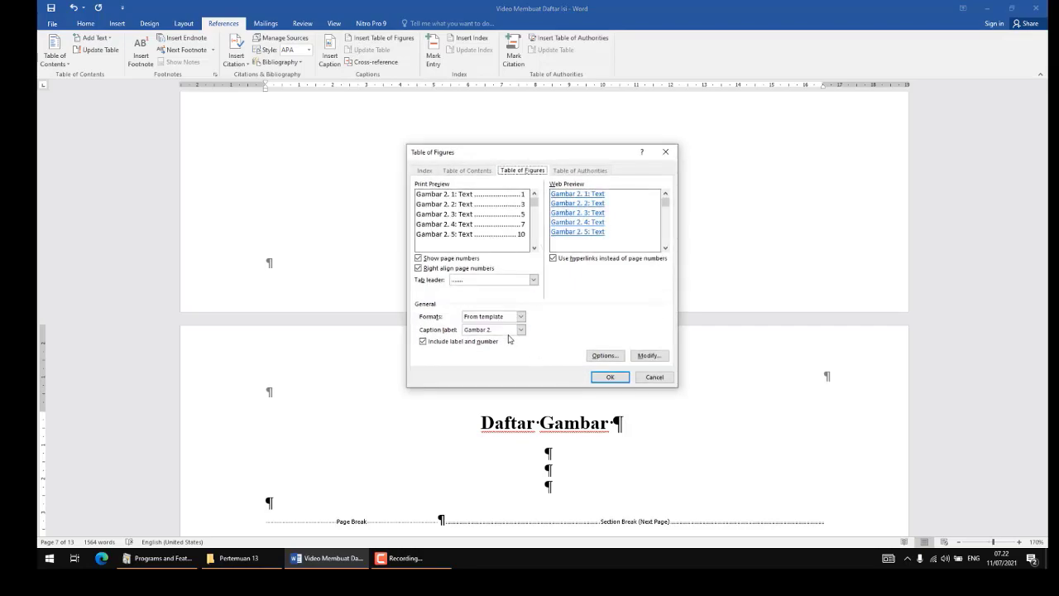
left_click(514, 330)
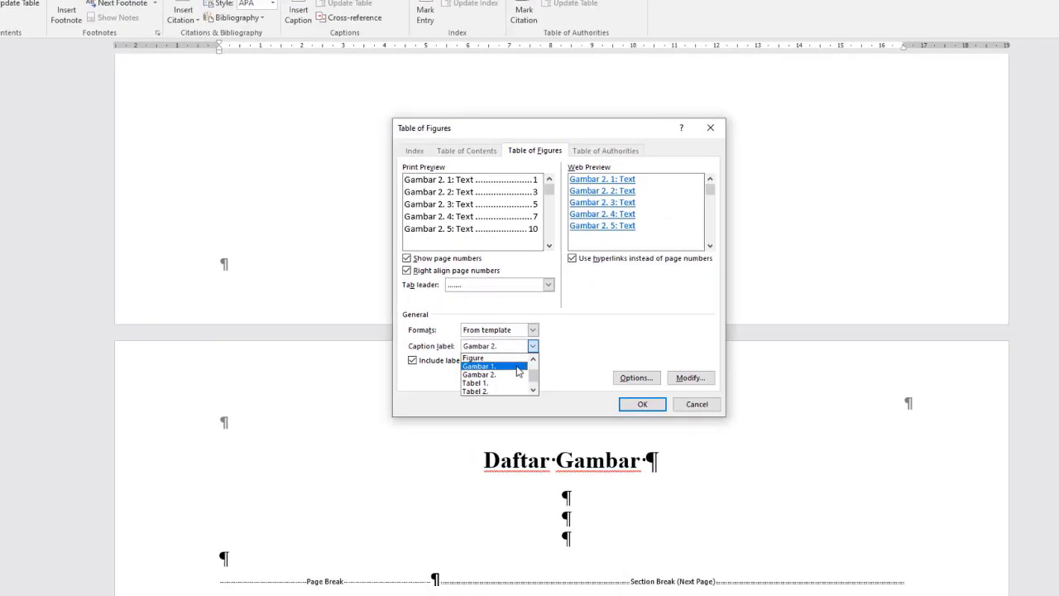
left_click(478, 346)
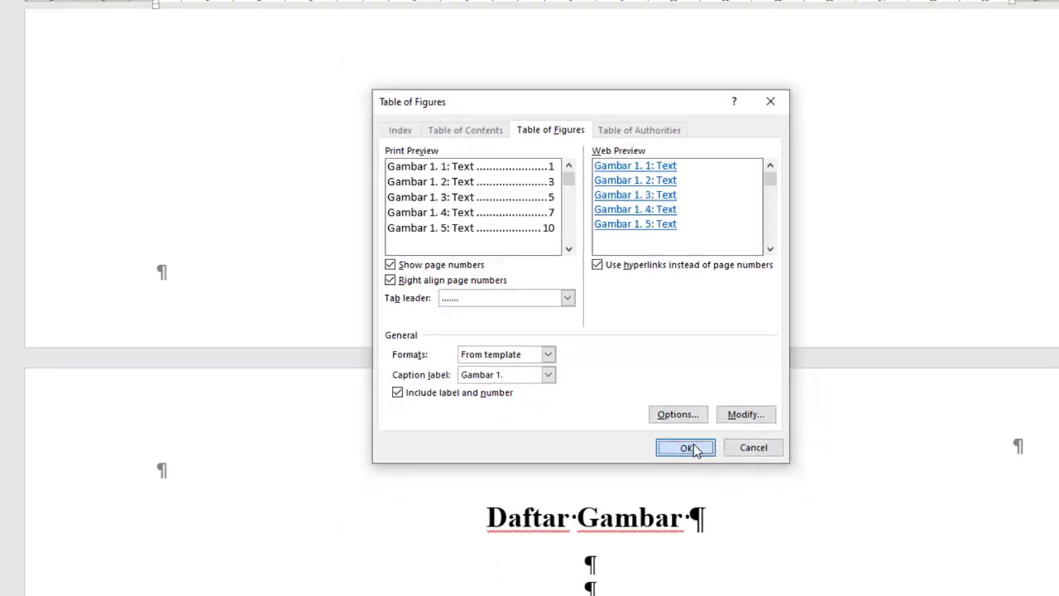
left_click(694, 449)
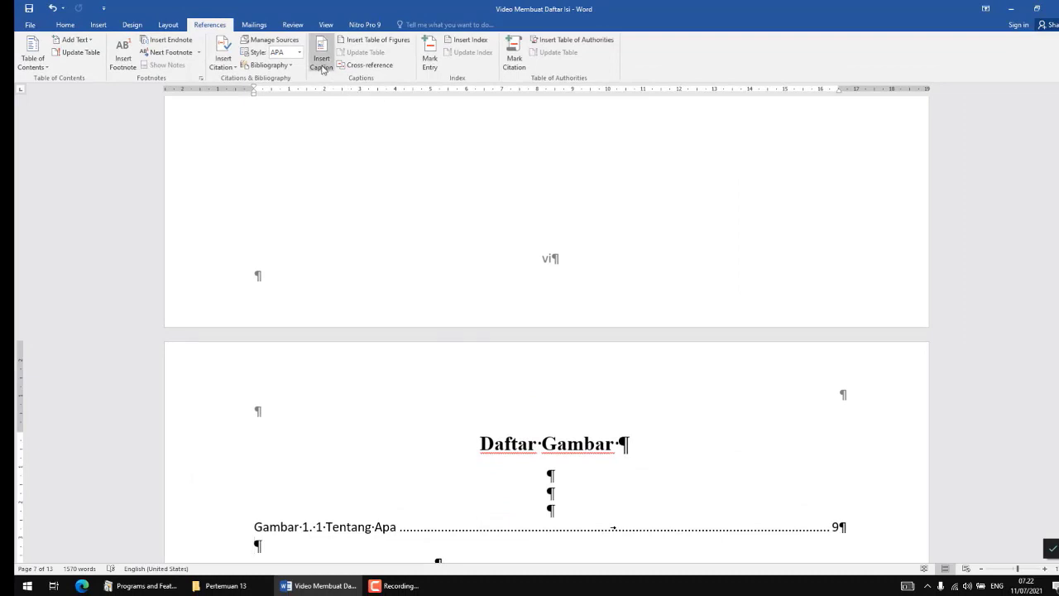
Insert a second table of figures for the caption label "Gambar 2." below the Gambar 1. list
left_click(374, 40)
left_click(508, 351)
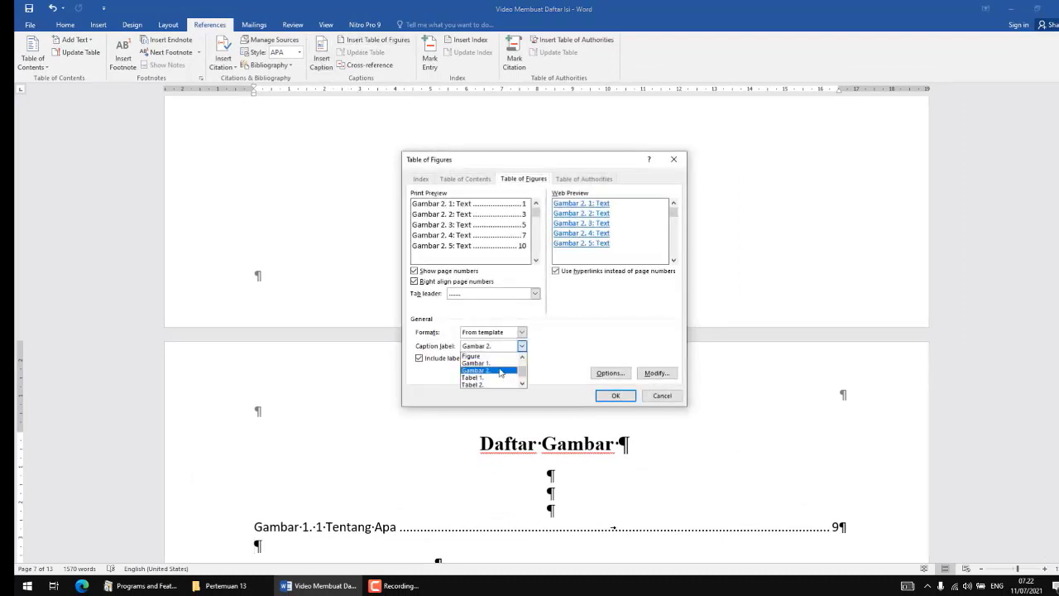
left_click(501, 377)
left_click(615, 396)
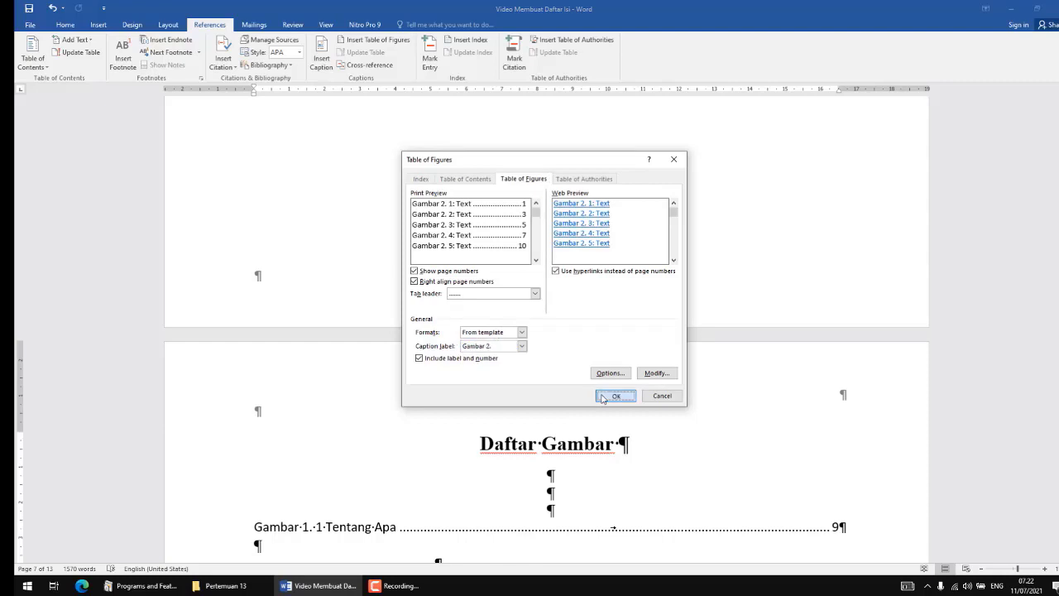
scroll(659, 385, "down", 3)
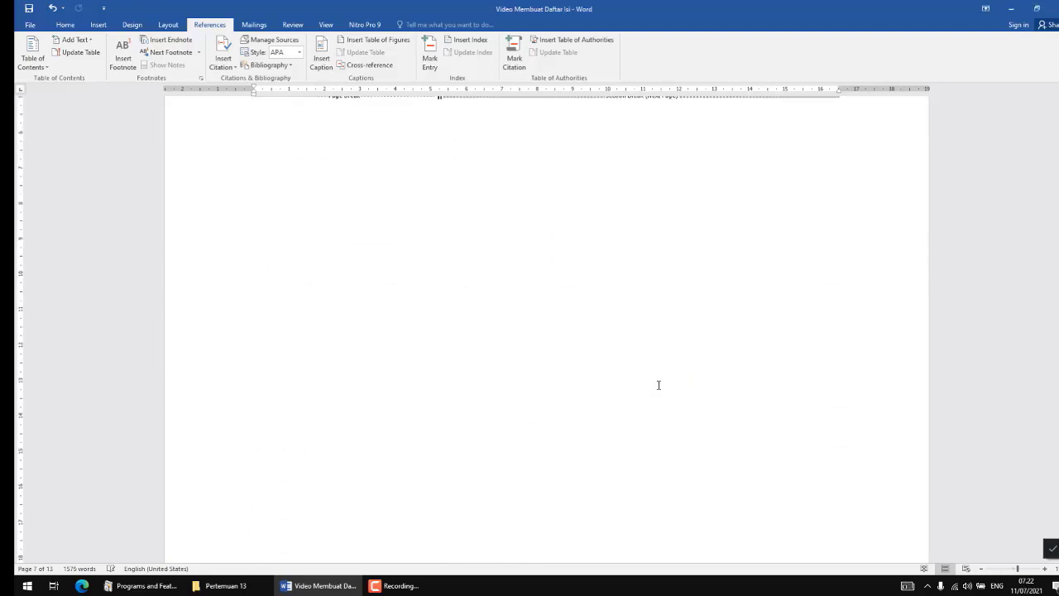